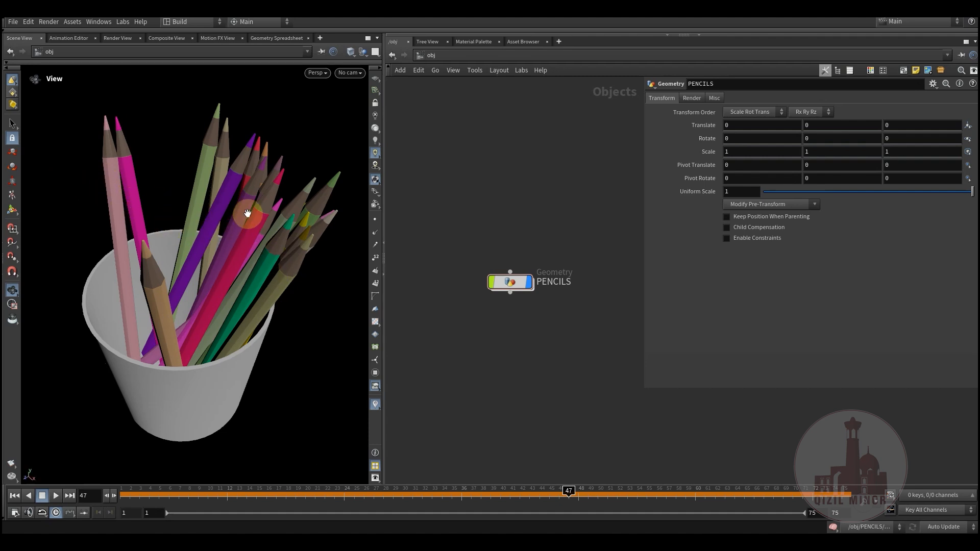
Open the PENCILS geometry network and display the output of the line2 node that starts the pencil chain.
double_click(509, 283)
middle_click_drag(554, 210, 515, 399)
scroll(516, 393, "down", 5)
middle_click_drag(548, 337, 542, 417)
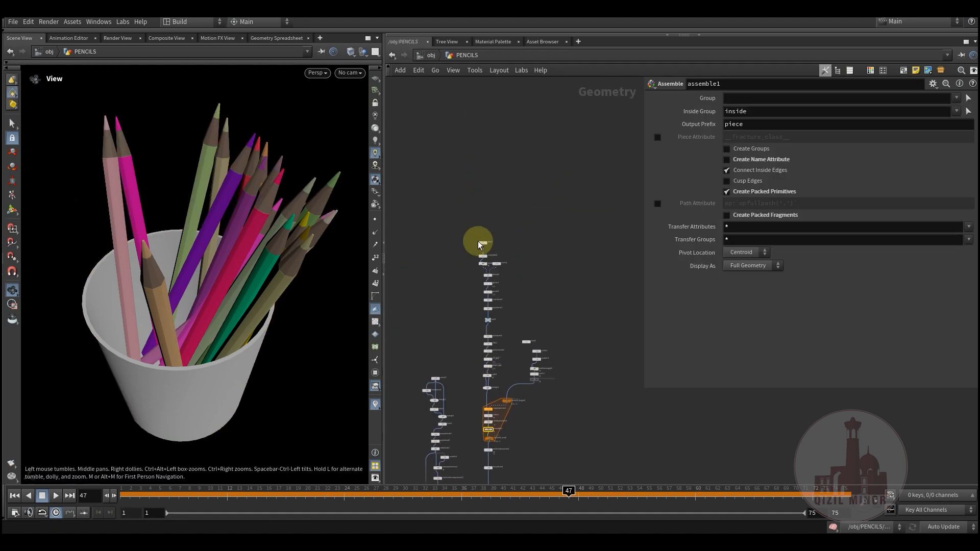
scroll(478, 241, "up", 6)
left_click(520, 249)
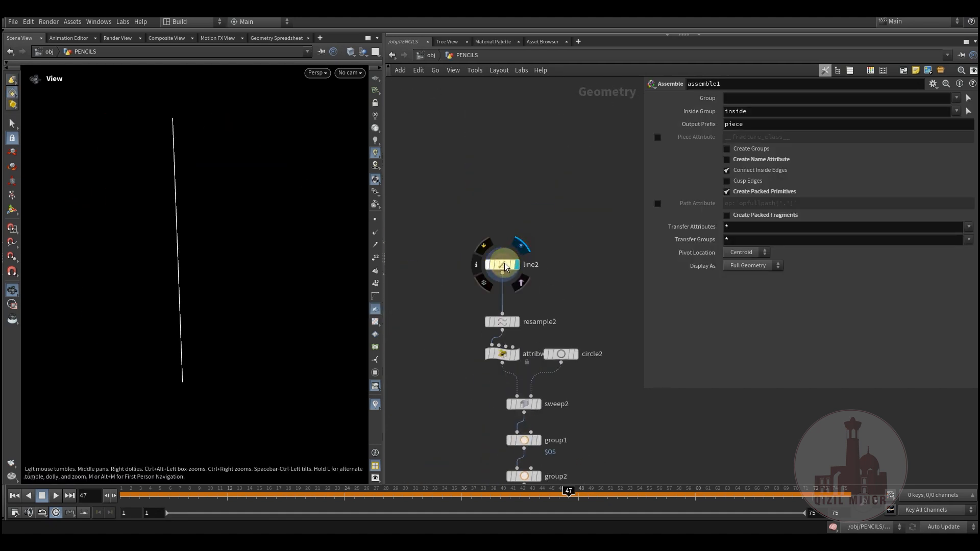
Display the resample2 node's output and show point numbers on the resampled line.
middle_click_drag(460, 310, 455, 232)
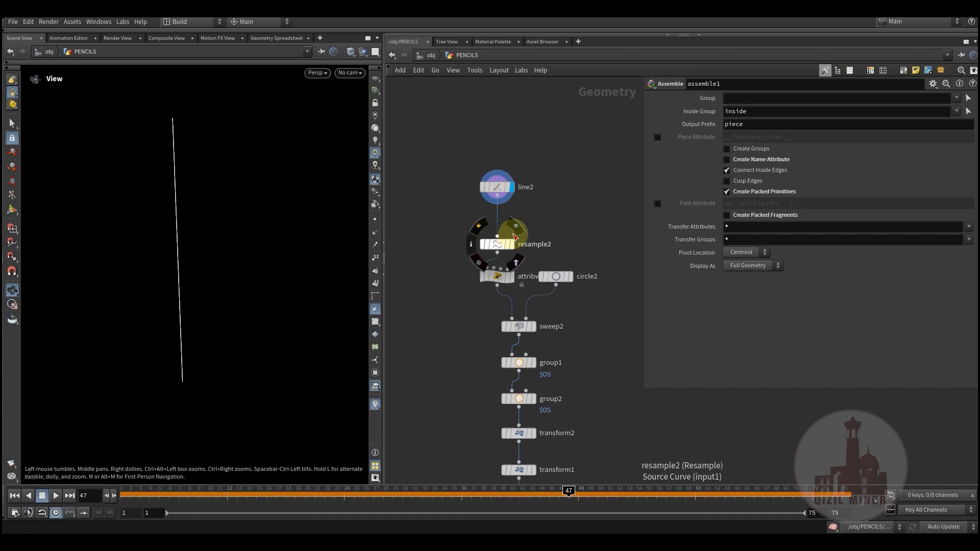
left_click(514, 235)
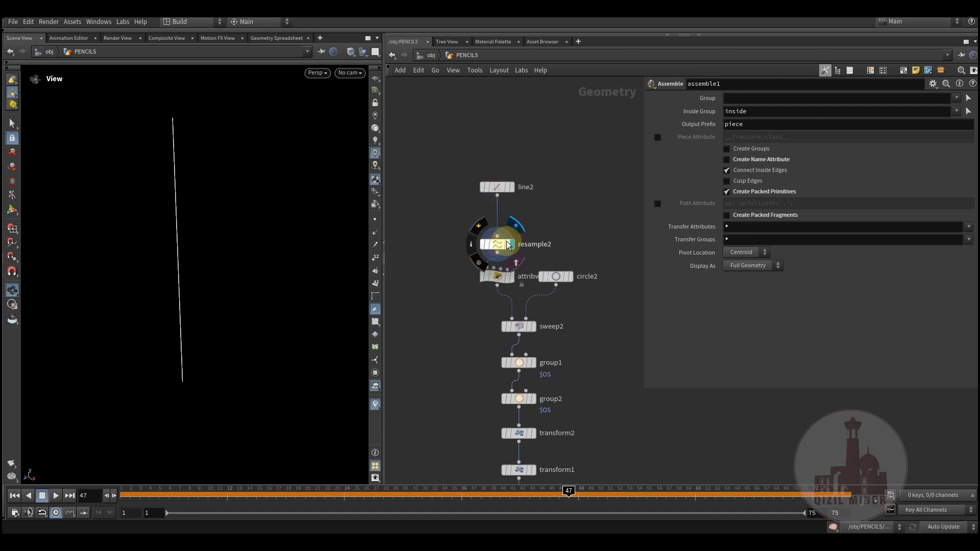
left_click_drag(199, 271, 218, 253)
left_click(376, 259)
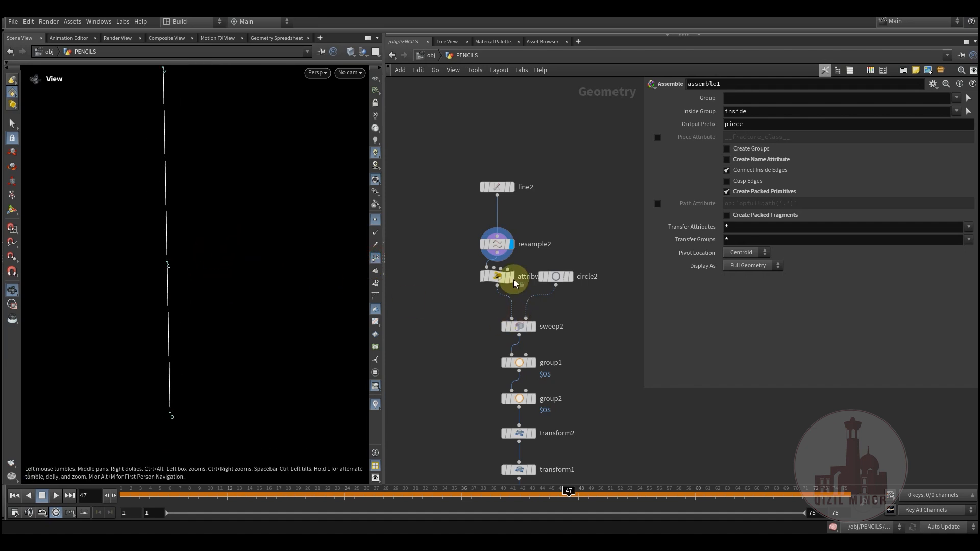
Display the attribwrangle2 and sweep2 outputs, and examine the wrangle's ramp code and Mult parameter.
left_click(499, 271)
middle_click_drag(463, 326, 447, 293)
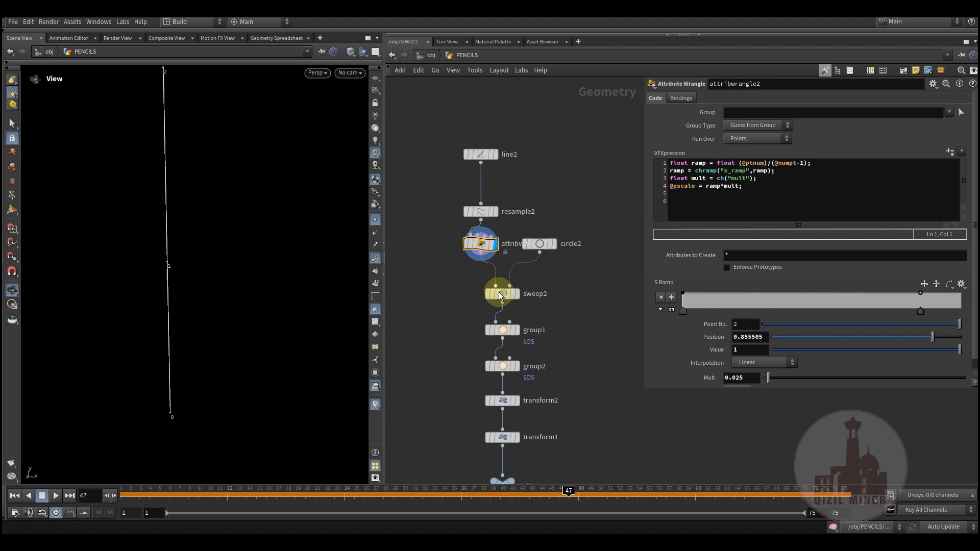
mouse_move(500, 297)
left_click(527, 279)
left_click(503, 294)
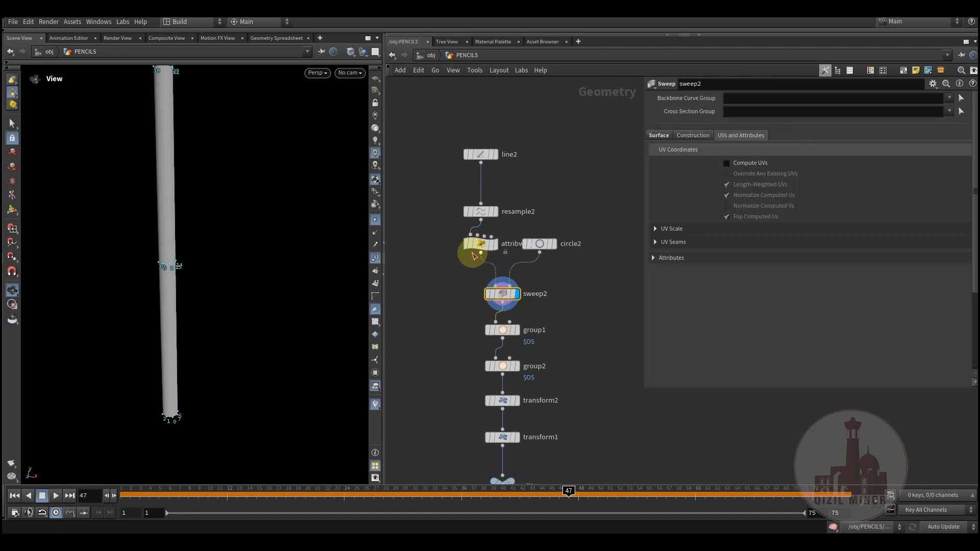
left_click(480, 244)
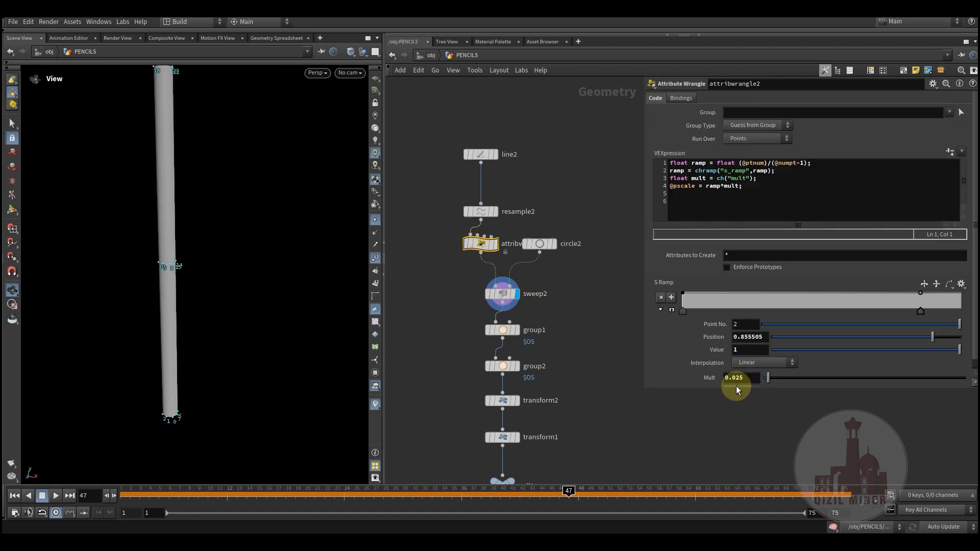
Examine the circle2 settings and compare them with the end profile of the swept tube.
left_click_drag(138, 189, 148, 254)
left_click(541, 244)
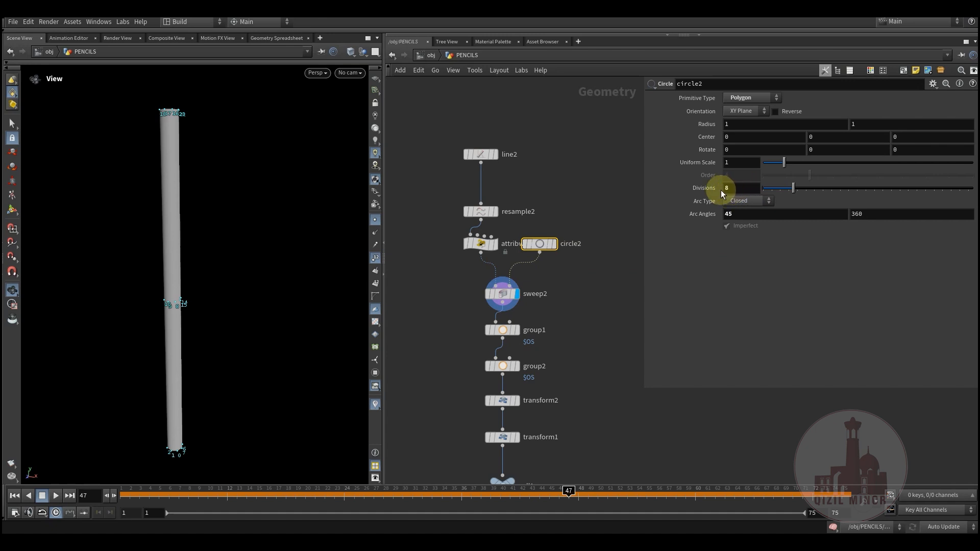
left_click_drag(175, 164, 234, 171)
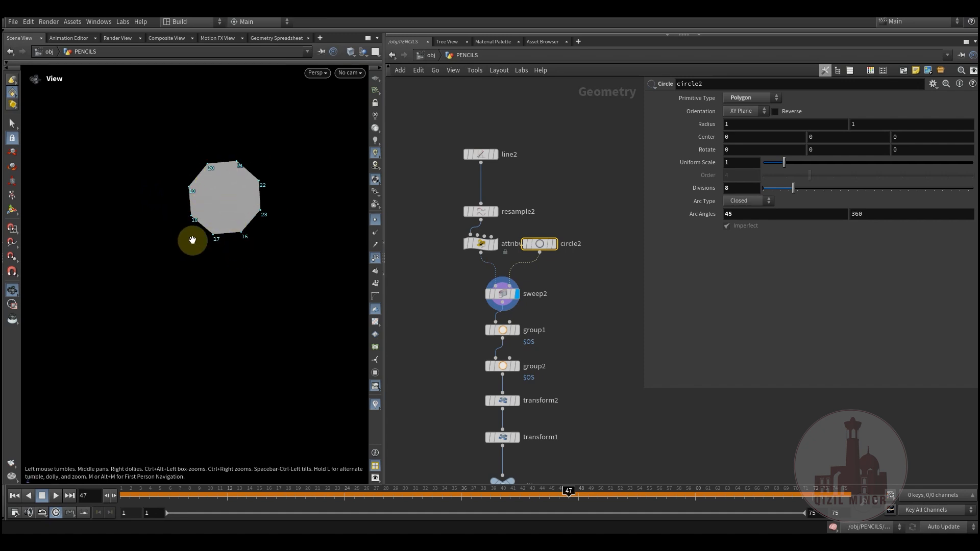
left_click_drag(236, 219, 217, 197)
Display group1 and group2 in turn to examine which rings of points each group selects.
middle_click_drag(459, 293, 453, 244)
left_click(497, 281)
left_click_drag(240, 260, 229, 291)
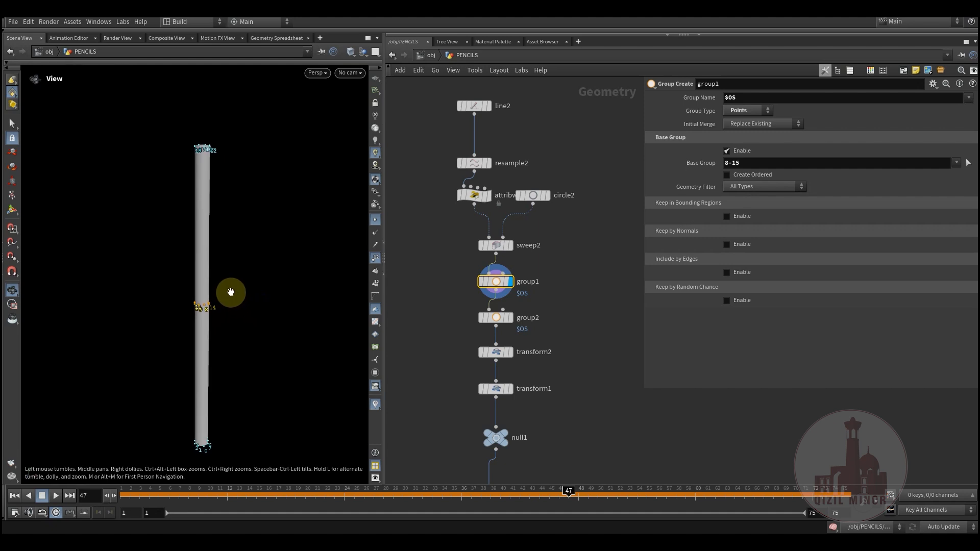
left_click(495, 316)
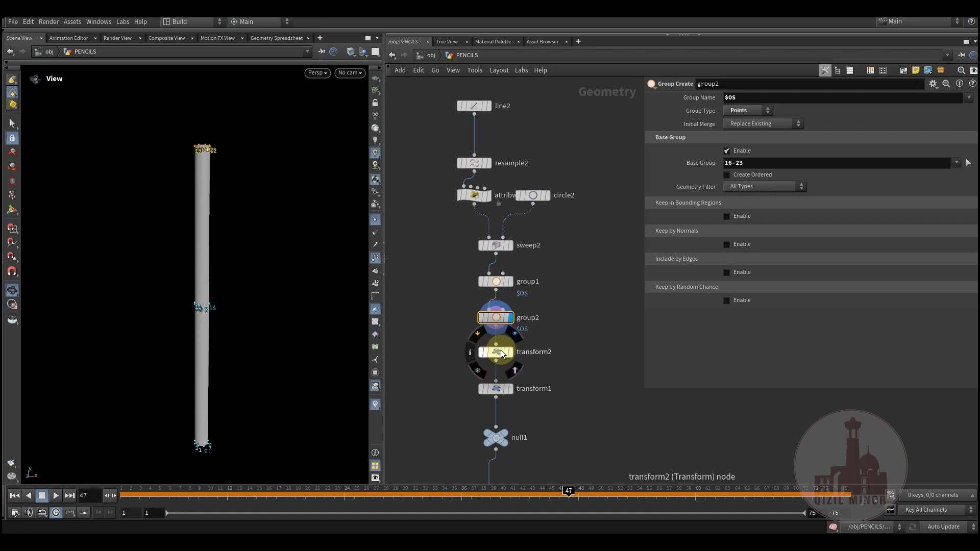
Display transform2 and transform1 in turn to examine how the pencil tip is shaped, and hide the point numbers.
left_click(496, 352)
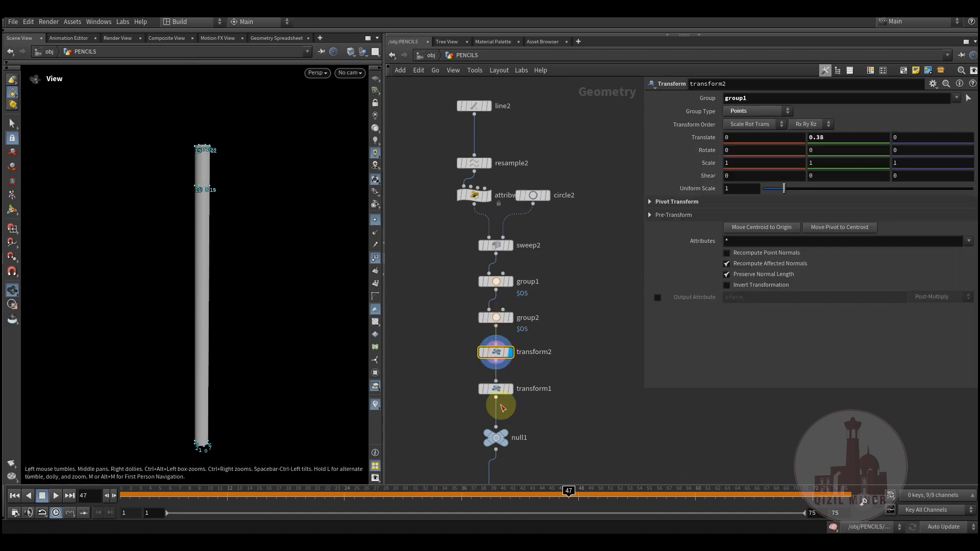
left_click(498, 390)
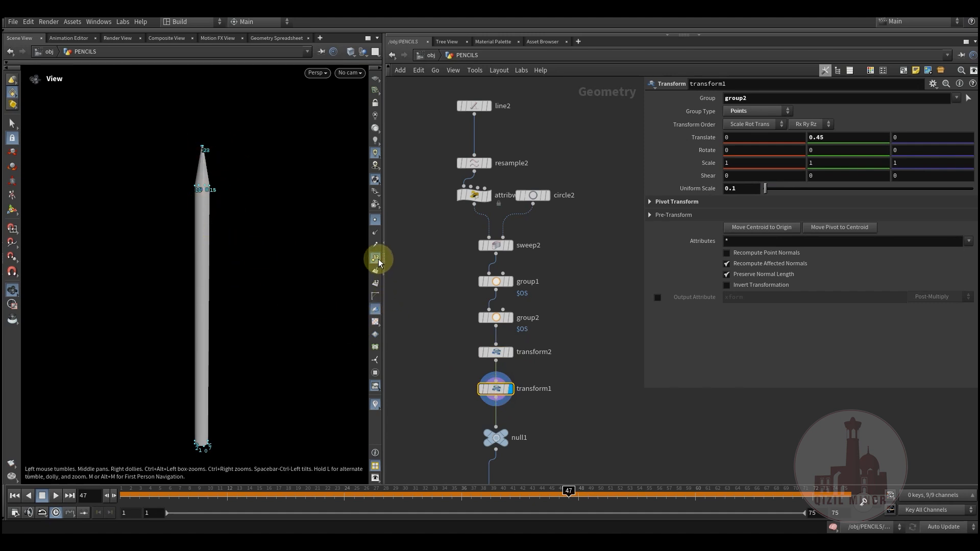
middle_click_drag(234, 293, 212, 267)
mouse_move(192, 354)
left_mouse_down()
mouse_move(206, 363)
mouse_move(240, 258)
mouse_move(190, 370)
mouse_move(204, 368)
left_mouse_up()
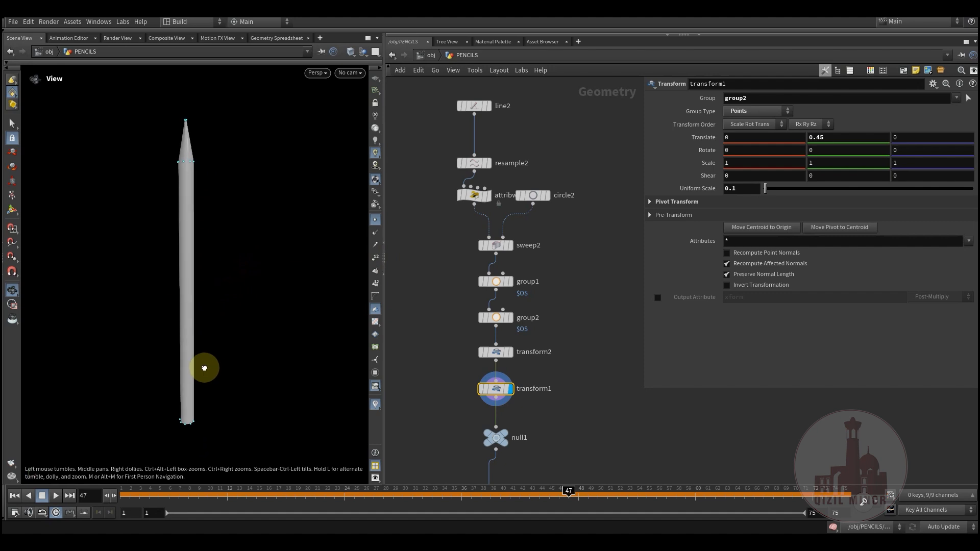
Display the polybevel1 output and switch the viewport shading to Flat Wire Shaded to show the beveled edges.
scroll(444, 289, "down", 5)
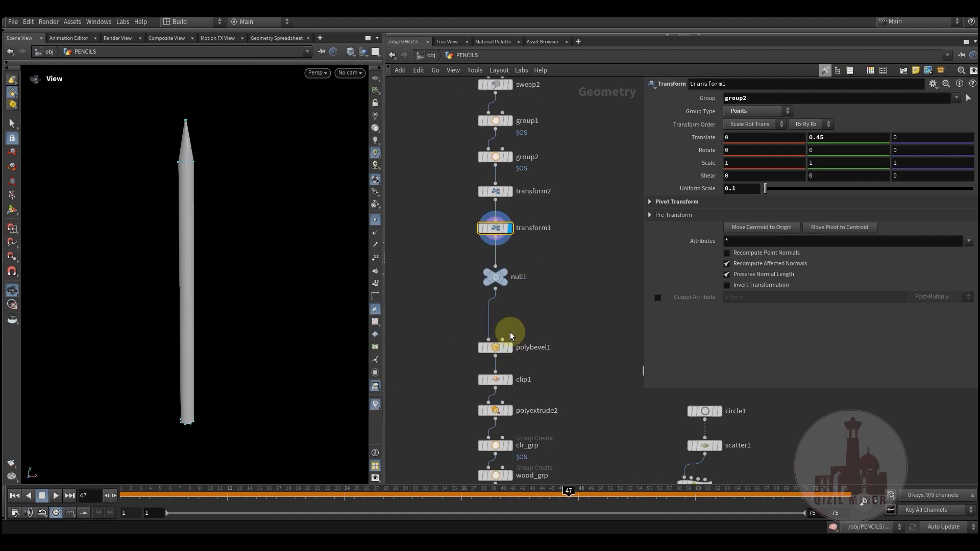
left_click(520, 337)
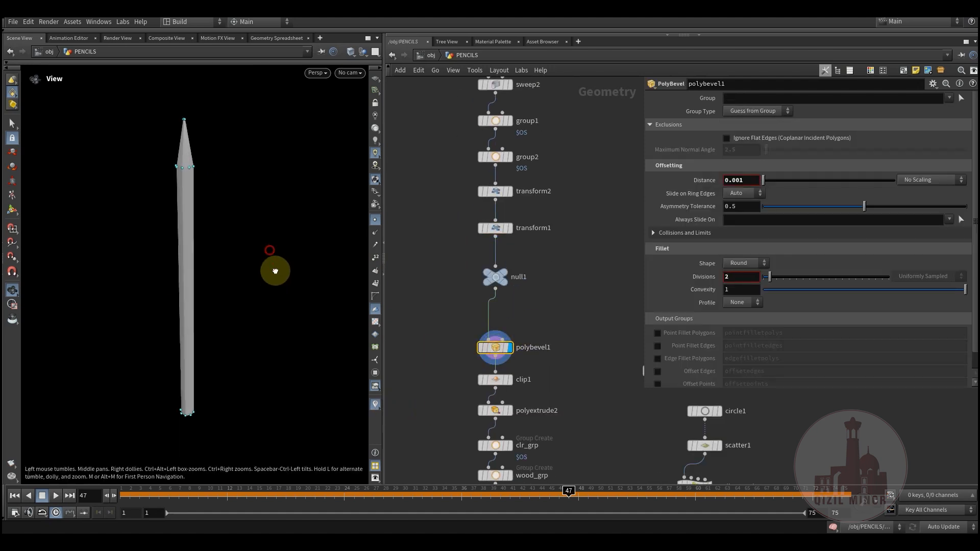
right_click_drag(171, 270, 327, 240)
middle_click_drag(293, 267, 163, 272)
mouse_move(238, 197)
left_mouse_down()
mouse_move(223, 144)
mouse_move(235, 122)
left_mouse_up()
left_click(351, 53)
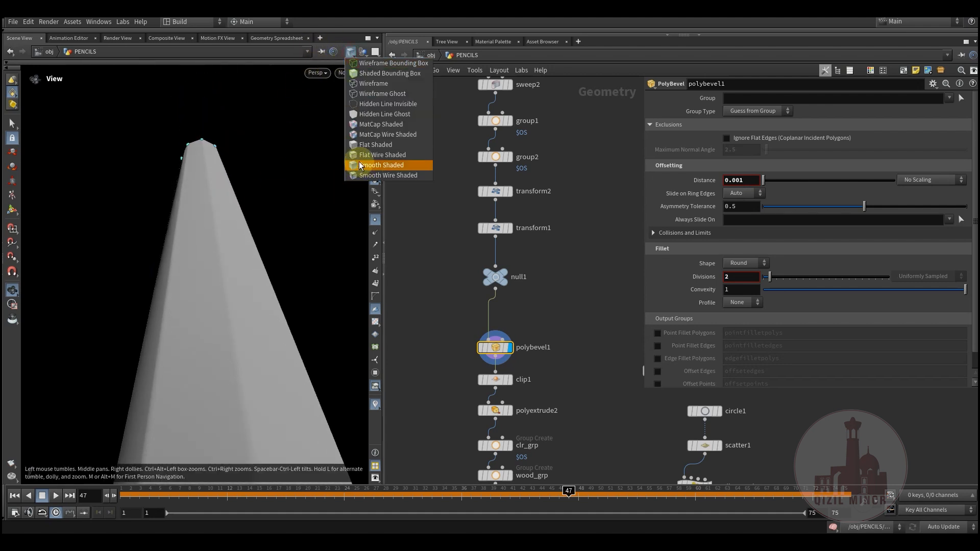
left_click(404, 158)
mouse_move(258, 245)
right_mouse_down()
mouse_move(201, 277)
mouse_move(219, 219)
mouse_move(198, 278)
mouse_move(247, 277)
right_mouse_up()
Display the clip1 output, frame the whole pencil, and examine the edge loop cut across the sharpened tip.
middle_click_drag(450, 407, 448, 338)
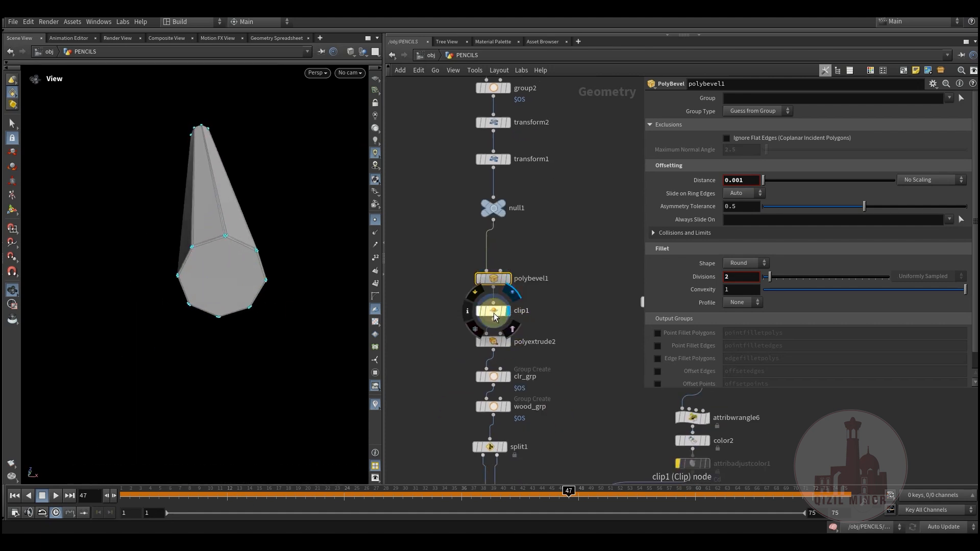
left_click(498, 312)
left_click_drag(239, 302, 235, 311)
key("space+g")
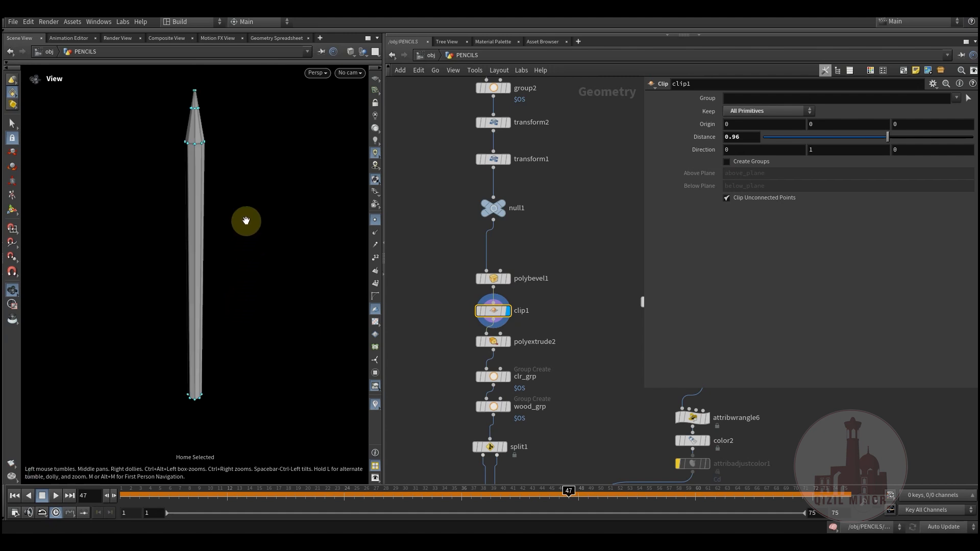
middle_click_drag(246, 221, 231, 380)
right_click_drag(179, 287, 227, 260)
left_click_drag(227, 260, 230, 244)
middle_click_drag(230, 244, 236, 312)
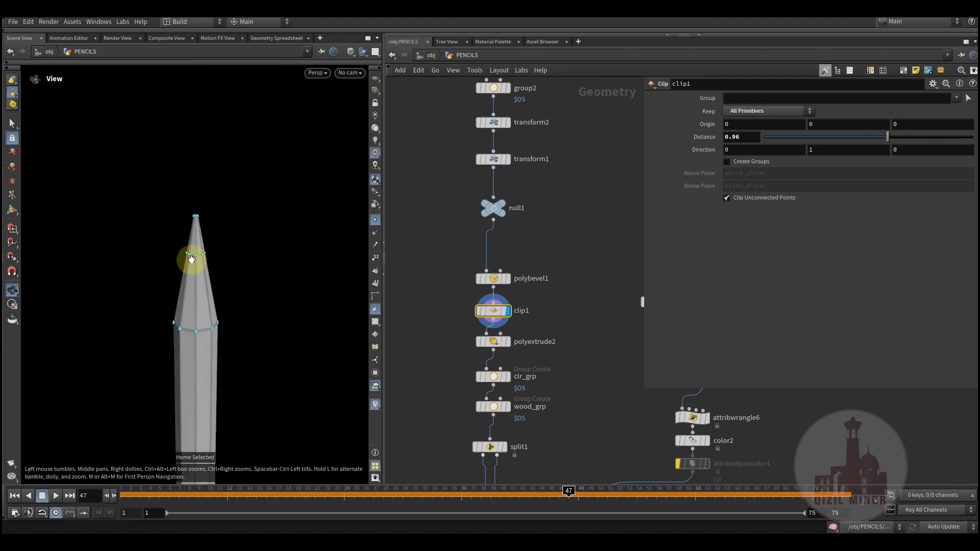
middle_click_drag(198, 257, 223, 251)
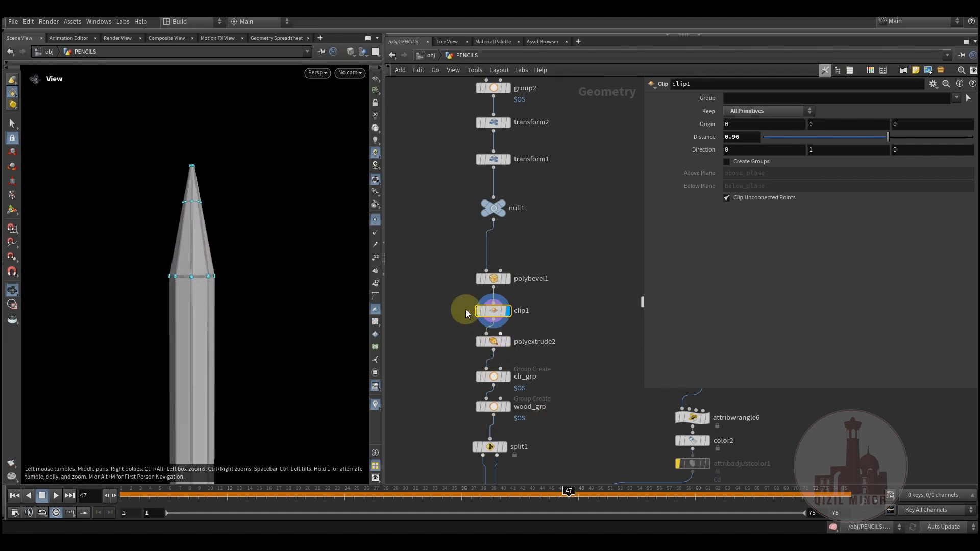
mouse_move(211, 208)
left_mouse_down()
mouse_move(221, 225)
mouse_move(215, 253)
left_mouse_up()
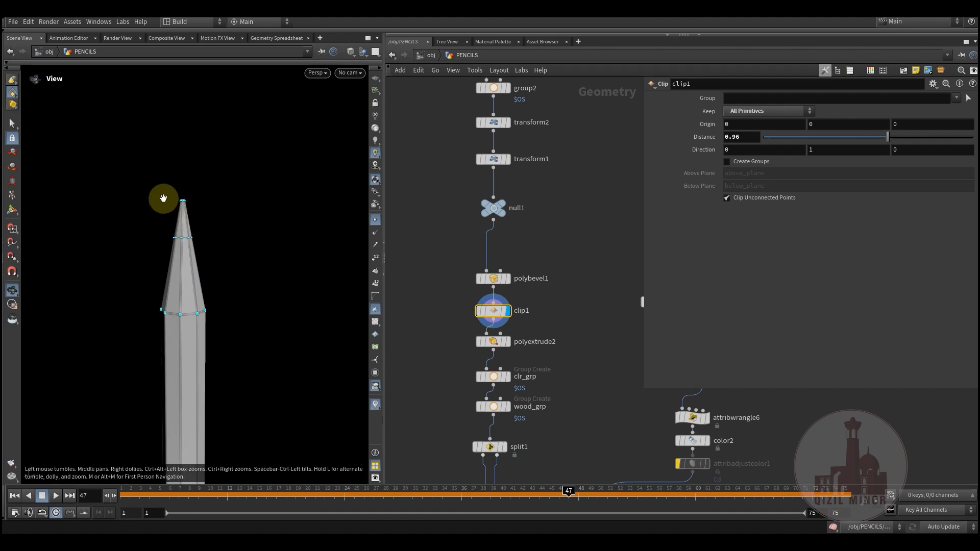
Display the polyextrude2 output and examine the inset on the pencil's flat bottom face.
mouse_move(228, 341)
left_mouse_down()
mouse_move(199, 304)
mouse_move(247, 168)
left_mouse_up()
left_click(496, 341)
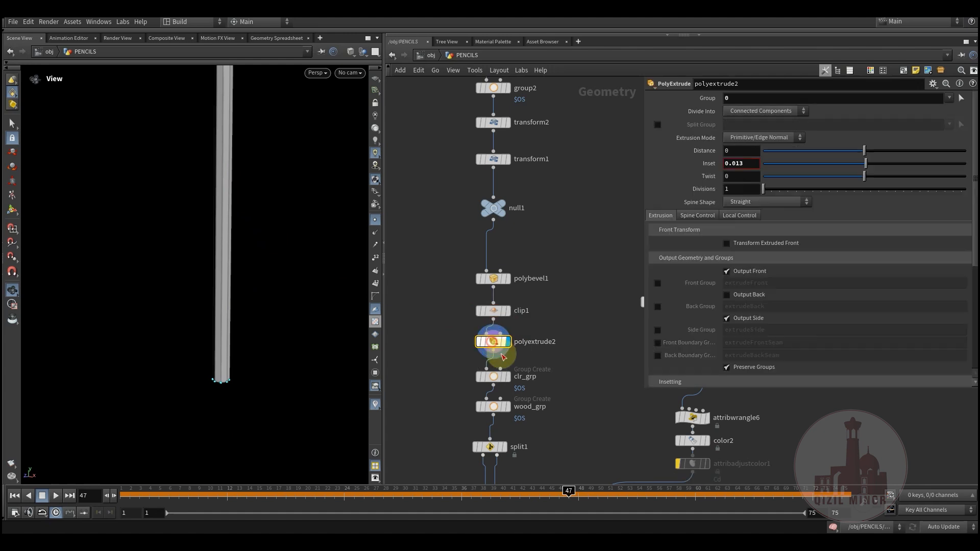
mouse_move(204, 351)
left_mouse_down()
mouse_move(267, 302)
mouse_move(274, 281)
mouse_move(222, 290)
left_mouse_up()
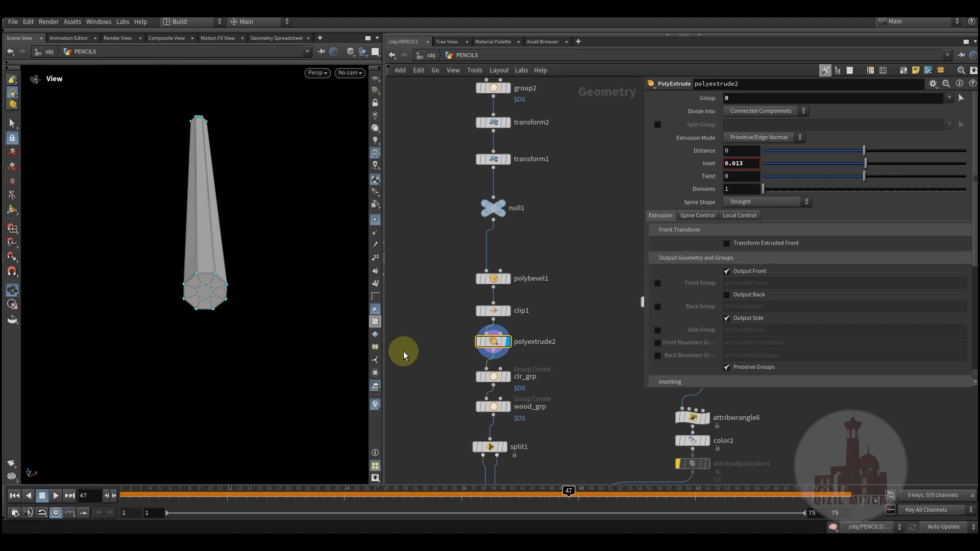
Display the clr_grp node and examine the primitives it groups on the pencil's body and lead tip.
middle_click_drag(437, 358, 432, 261)
left_click(507, 278)
left_click_drag(210, 227, 239, 211)
middle_click_drag(239, 211, 230, 304)
mouse_move(230, 304)
right_mouse_down()
mouse_move(191, 324)
mouse_move(194, 331)
right_mouse_up()
middle_click_drag(245, 214, 234, 313)
right_click_drag(235, 313, 186, 329)
middle_click_drag(231, 230, 235, 210)
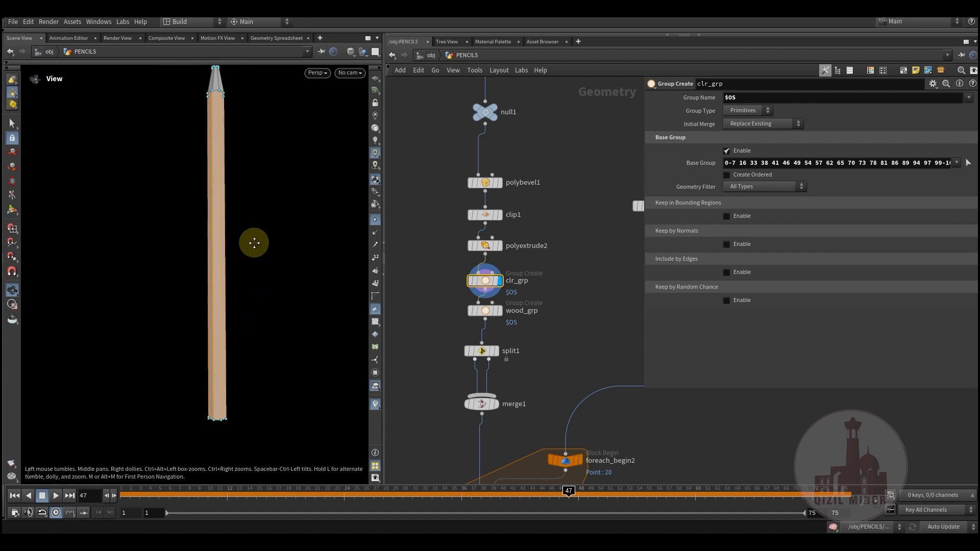
middle_click_drag(254, 243, 257, 283)
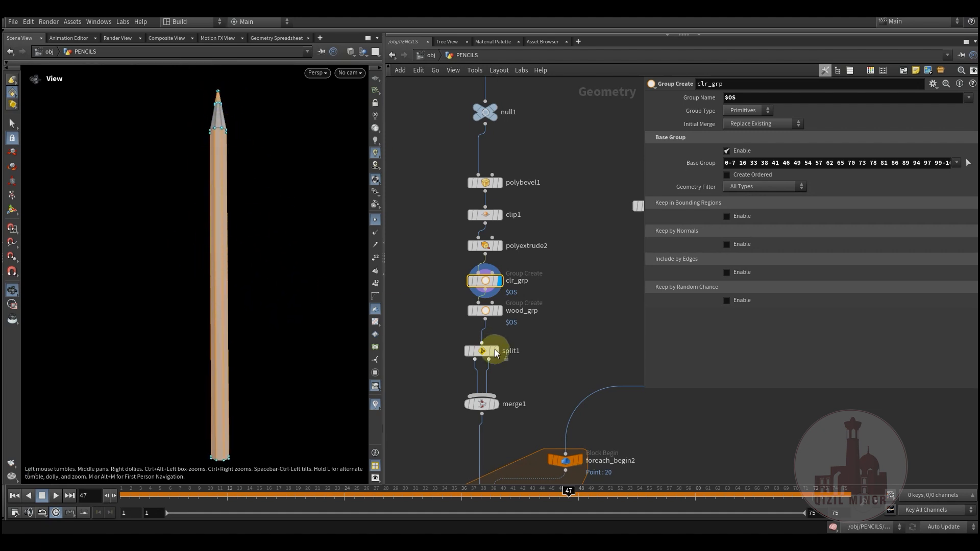
Display the wood_grp node and examine the primitives it groups on the sharpened cone.
left_click(500, 310)
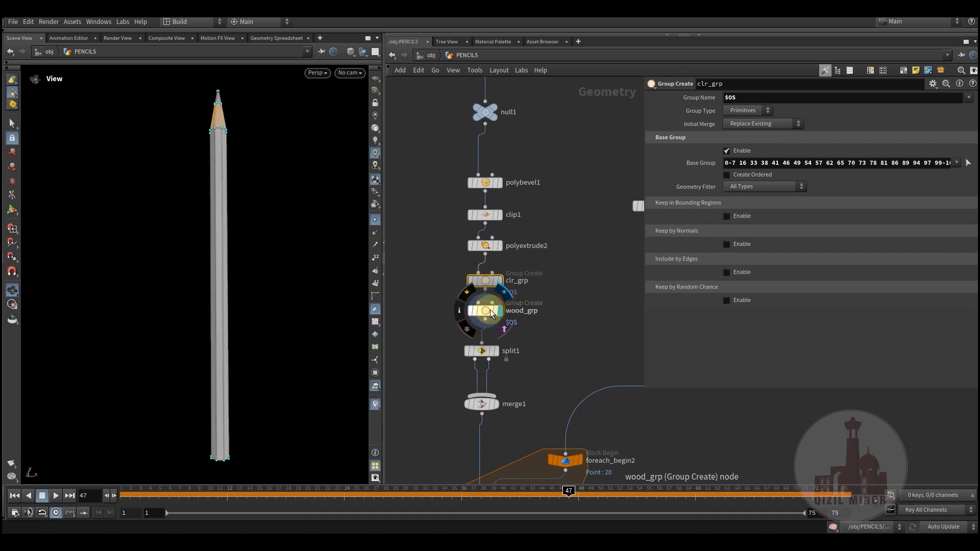
left_click(489, 311)
middle_click_drag(287, 262, 284, 243)
mouse_move(283, 244)
left_mouse_down()
mouse_move(285, 219)
mouse_move(275, 223)
mouse_move(282, 267)
mouse_move(265, 272)
mouse_move(237, 339)
mouse_move(254, 340)
left_mouse_up()
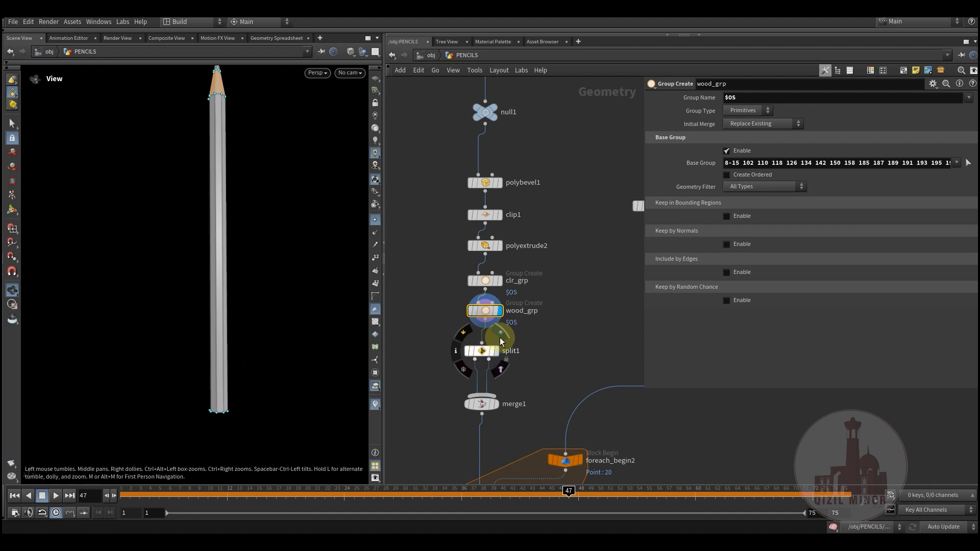
Display the split1 output, align the node beneath wood_grp, and view the pencil from its bottom end.
left_click(494, 351)
left_click_drag(482, 354, 485, 358)
scroll(285, 297, "down", 3)
mouse_move(289, 276)
middle_mouse_down()
mouse_move(289, 296)
mouse_move(282, 273)
middle_mouse_up()
mouse_move(244, 328)
left_mouse_down()
mouse_move(260, 245)
mouse_move(278, 300)
mouse_move(256, 301)
mouse_move(252, 285)
left_mouse_up()
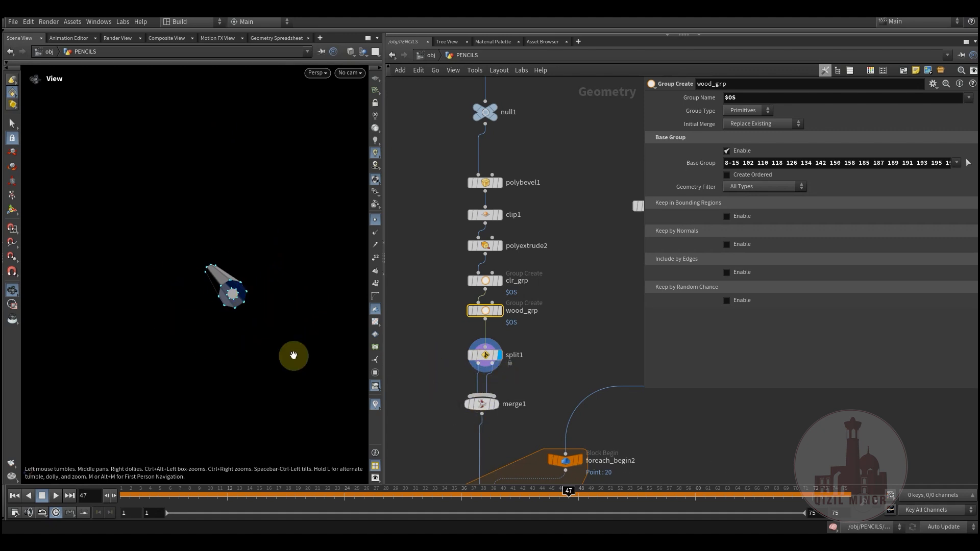
Move the split1 node closer to wood_grp and examine its group setting.
mouse_move(498, 341)
left_click_drag(486, 358, 486, 347)
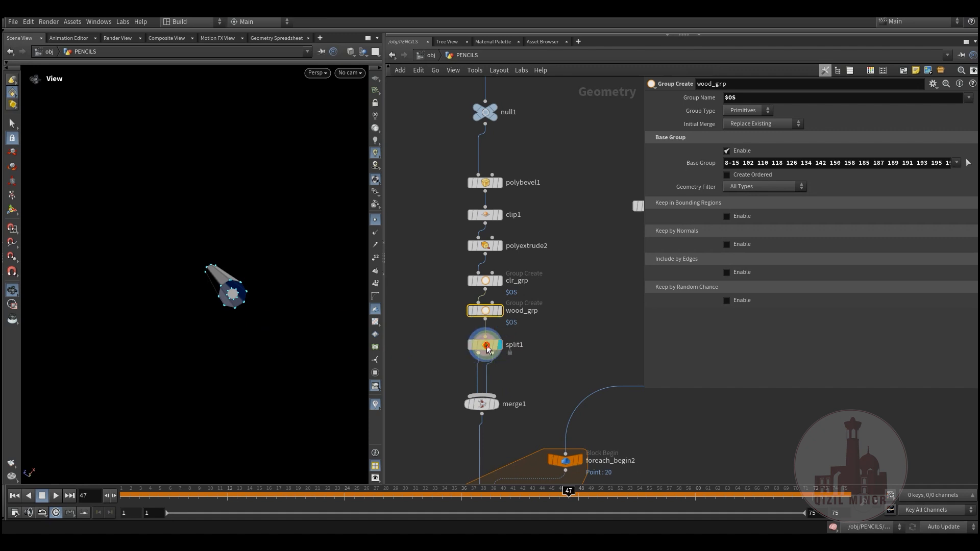
left_click(486, 347)
left_click_drag(235, 281, 240, 307)
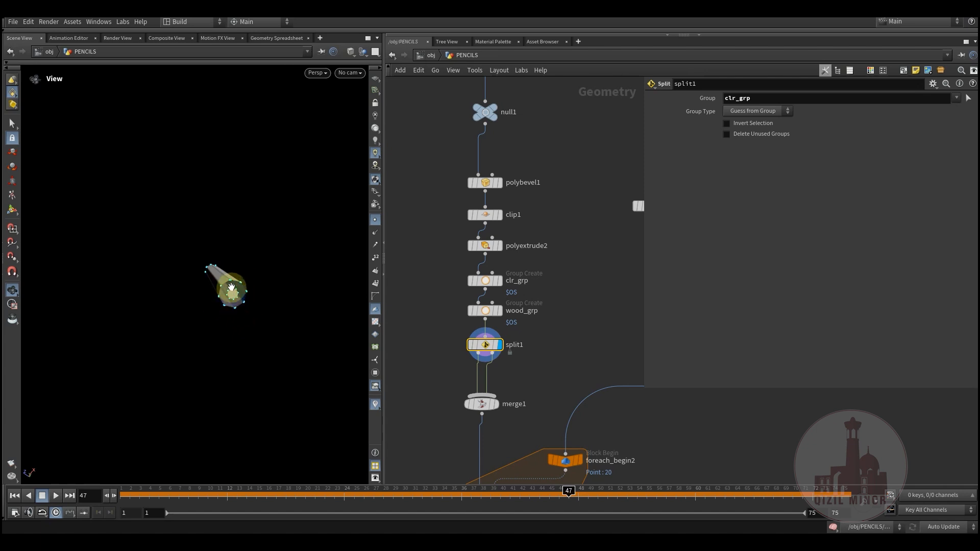
Display the merge1 output with the whole pencil in view, and move the node closer beneath split1.
middle_click_drag(463, 416, 455, 358)
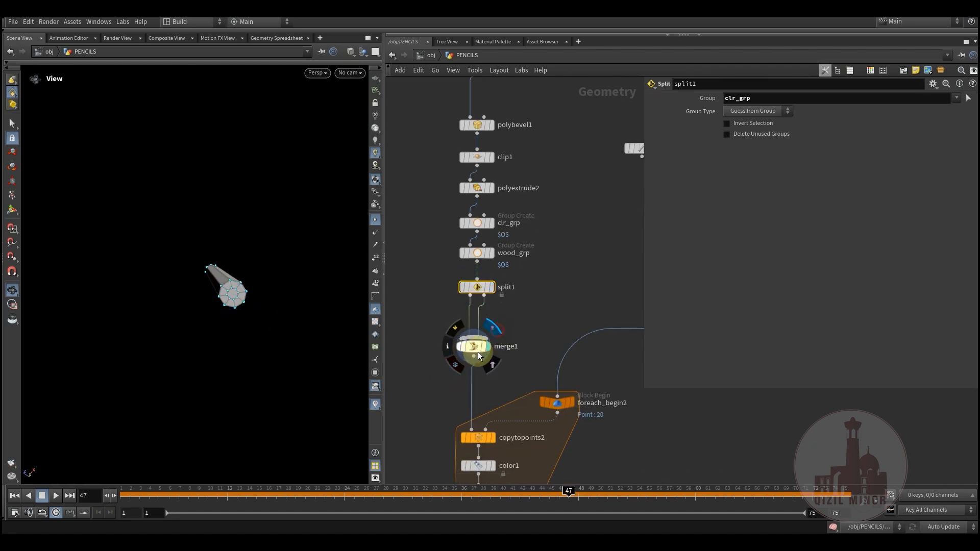
left_click(478, 351)
mouse_move(512, 344)
middle_mouse_down()
mouse_move(512, 306)
mouse_move(514, 348)
middle_mouse_up()
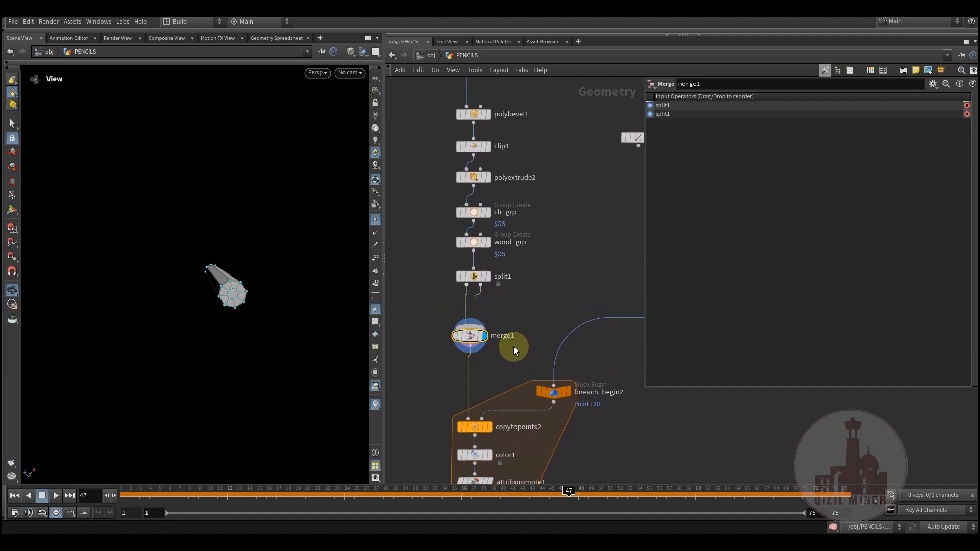
left_click_drag(469, 335, 472, 321)
mouse_move(337, 328)
left_mouse_down()
mouse_move(217, 342)
mouse_move(282, 354)
mouse_move(227, 271)
mouse_move(230, 317)
left_mouse_up()
middle_click_drag(514, 359, 482, 340)
middle_click_drag(254, 295, 226, 313)
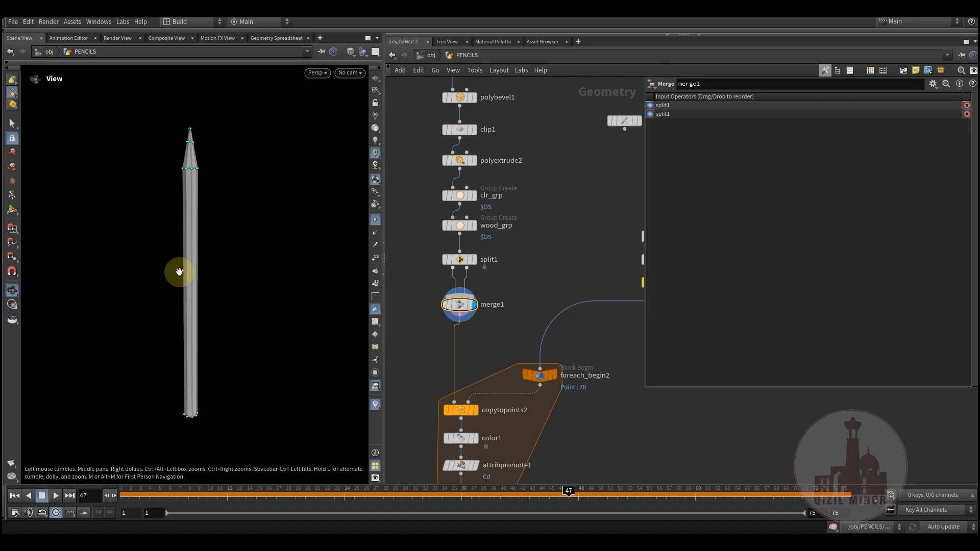
Display the circle1 output followed by scatter1, and inspect the scatter1 node's geometry information.
middle_click_drag(494, 343, 518, 250)
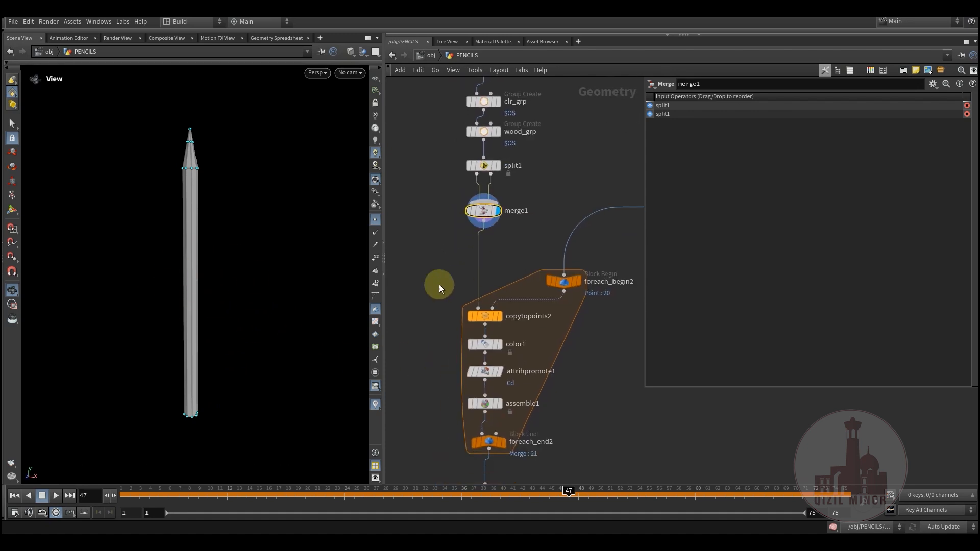
middle_click_drag(464, 300, 308, 423)
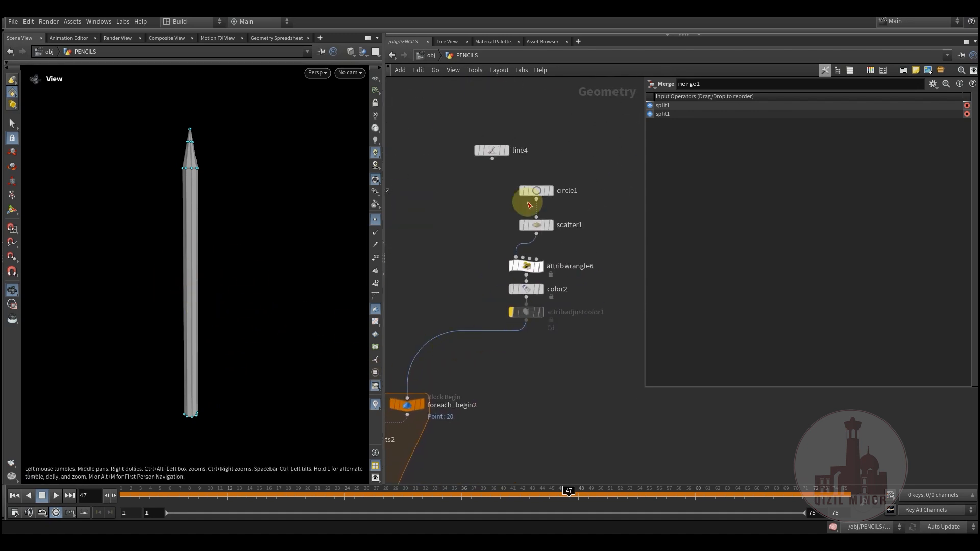
left_click(553, 173)
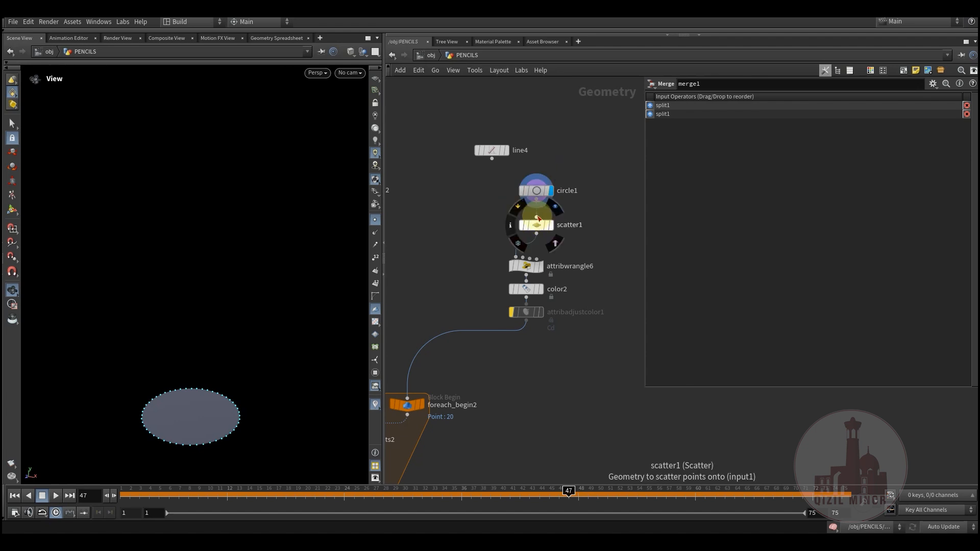
left_click(554, 208)
middle_click_drag(456, 321, 460, 264)
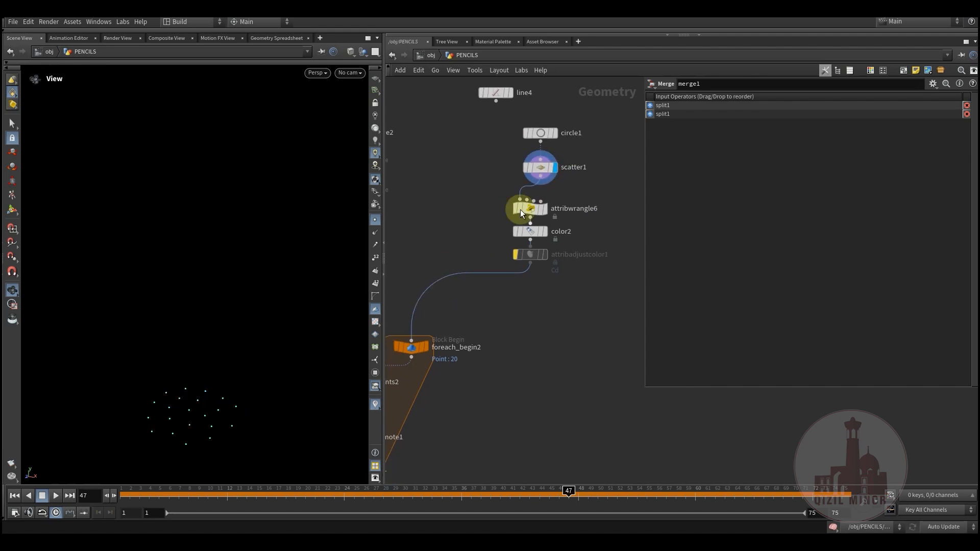
middle_click(543, 175)
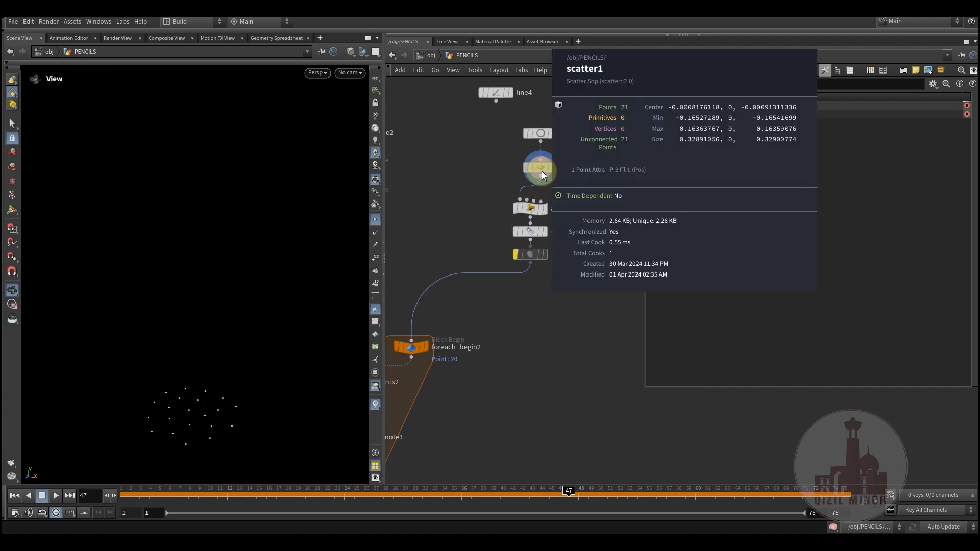
Examine the pscale expression and parameters of attribwrangle6, and the random colour settings of color2.
left_click(530, 212)
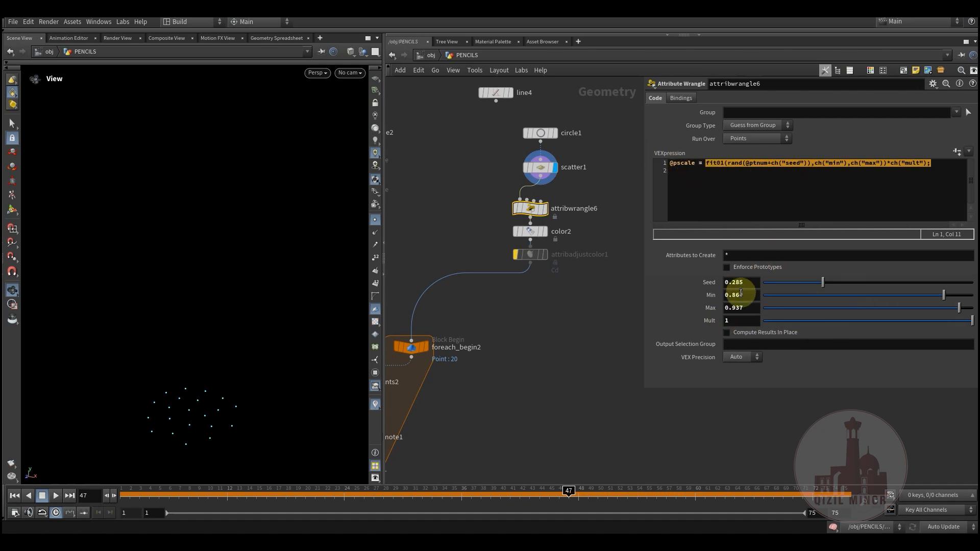
left_click(746, 190)
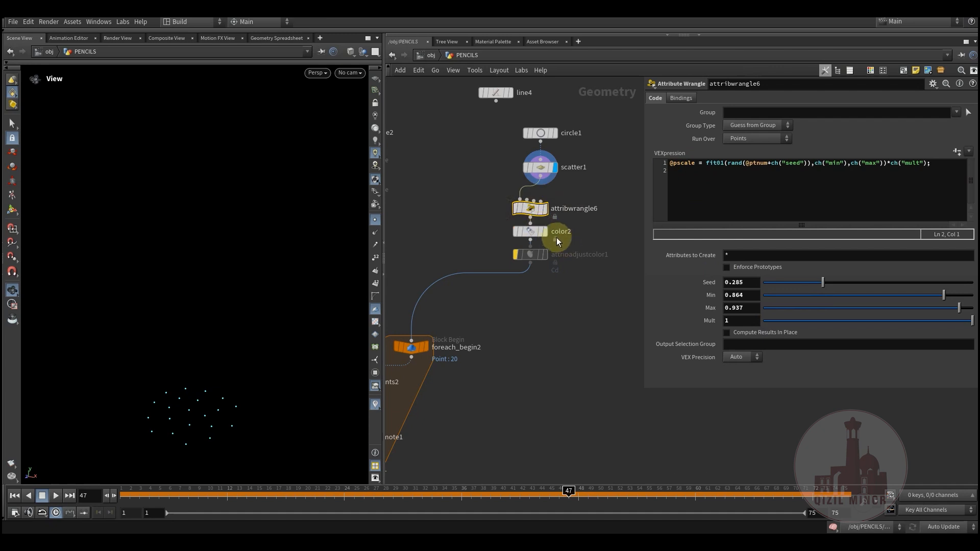
left_click(534, 234)
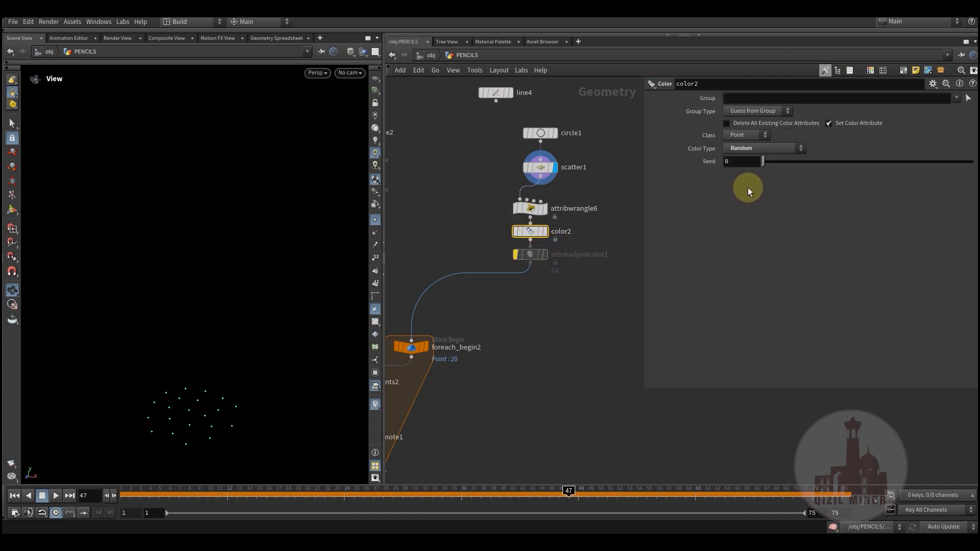
middle_click_drag(539, 291, 545, 309)
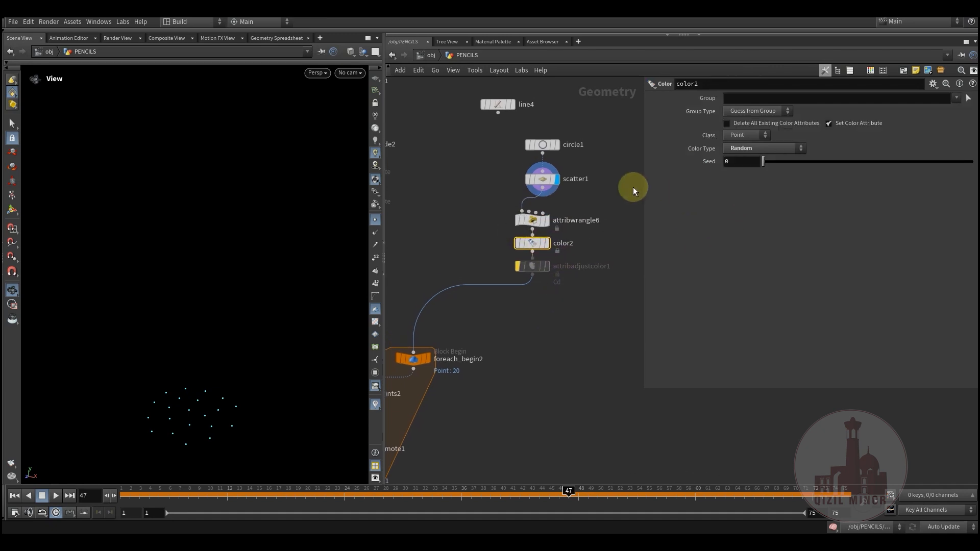
Display the color2 output with point markers hidden, and move attribadjustcolor1 slightly further below color2.
left_click(547, 247)
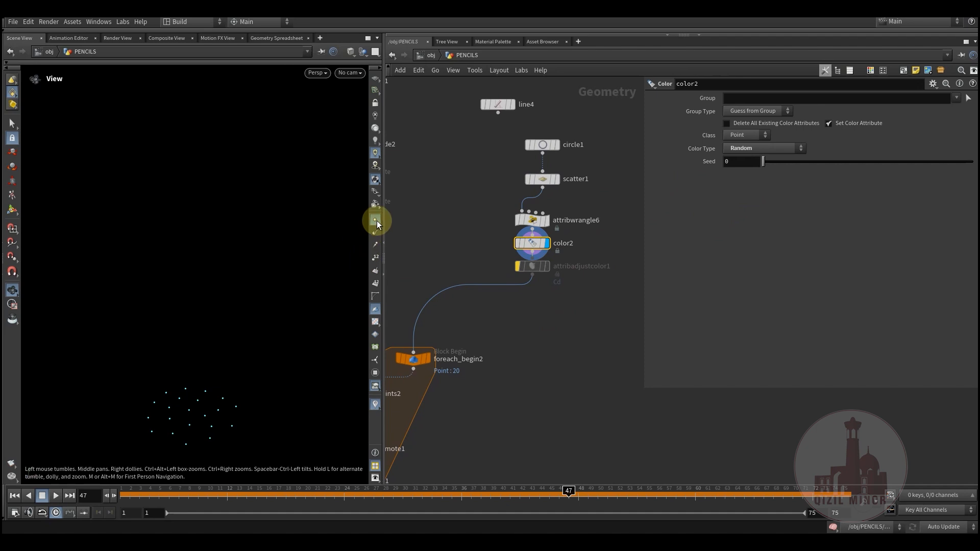
middle_click_drag(210, 366, 229, 287)
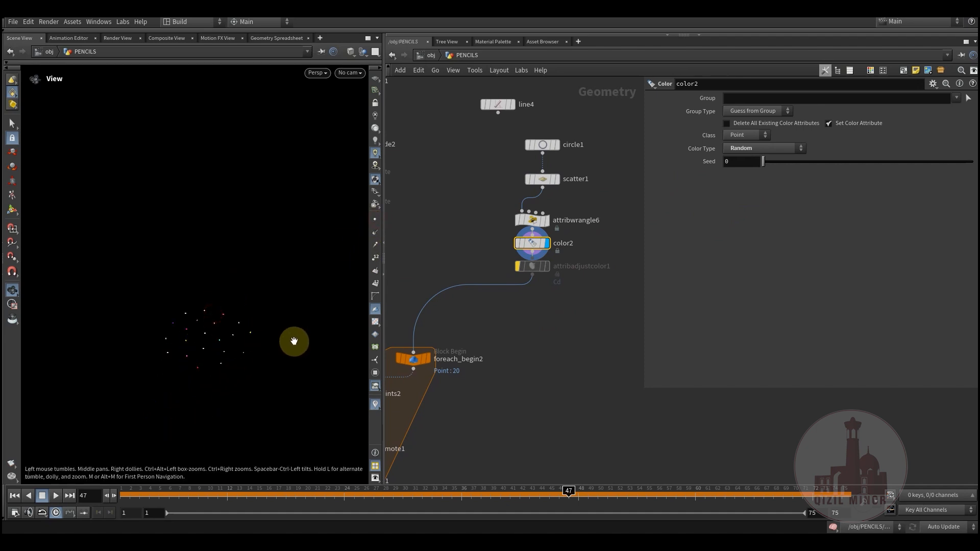
middle_click_drag(550, 409, 514, 175)
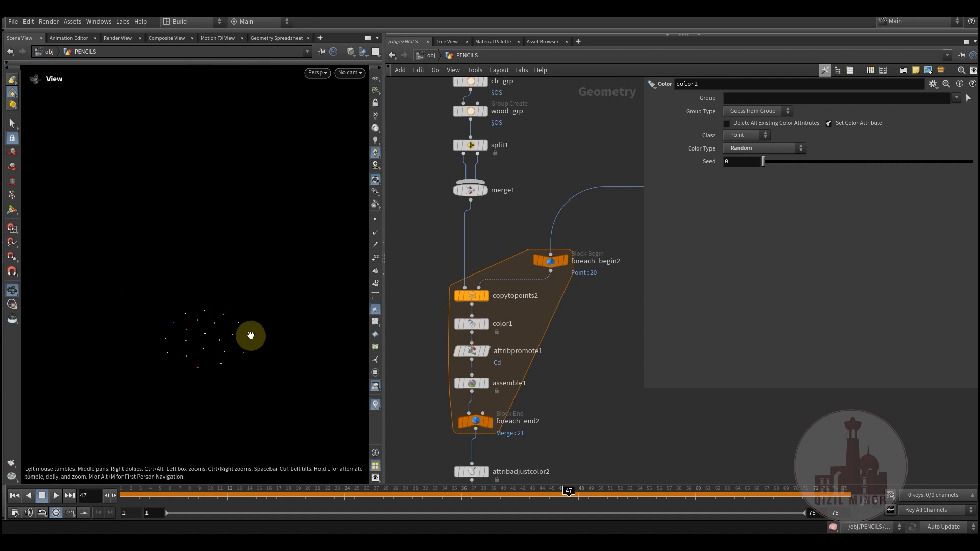
middle_click_drag(588, 340, 469, 455)
left_click_drag(551, 282, 551, 288)
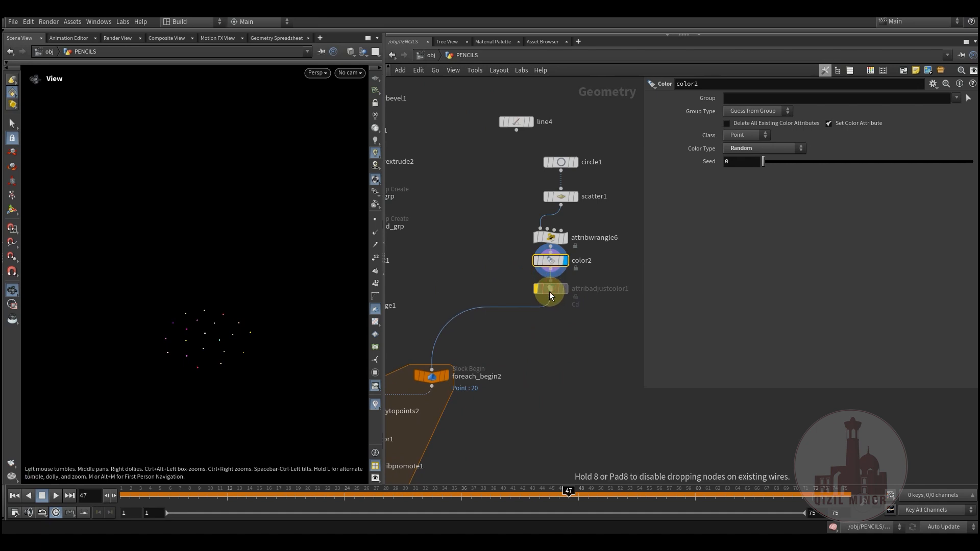
Display the copytopoints2 output inside the for-each block and view the whole copied pencil from the side.
middle_click_drag(536, 365, 577, 288)
middle_click_drag(529, 353, 575, 313)
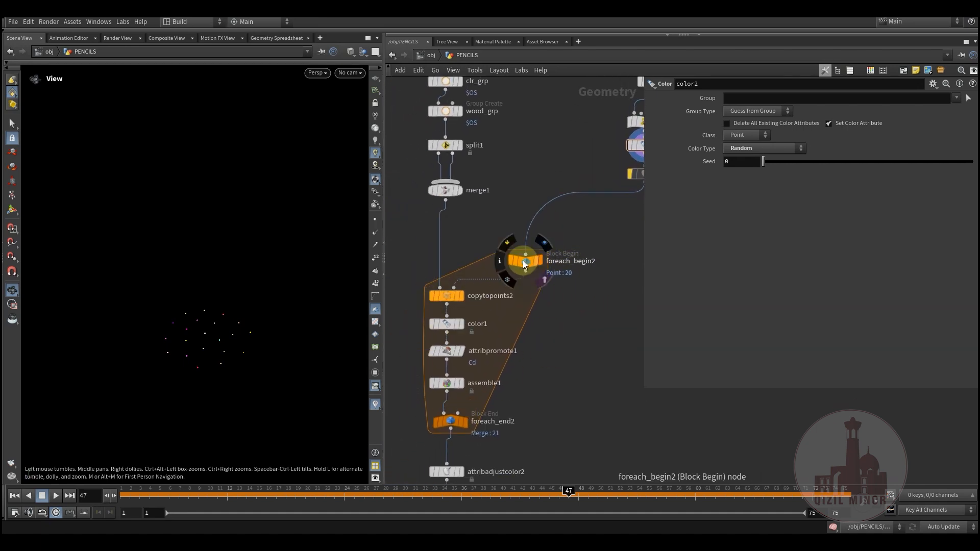
middle_click_drag(554, 383, 580, 345)
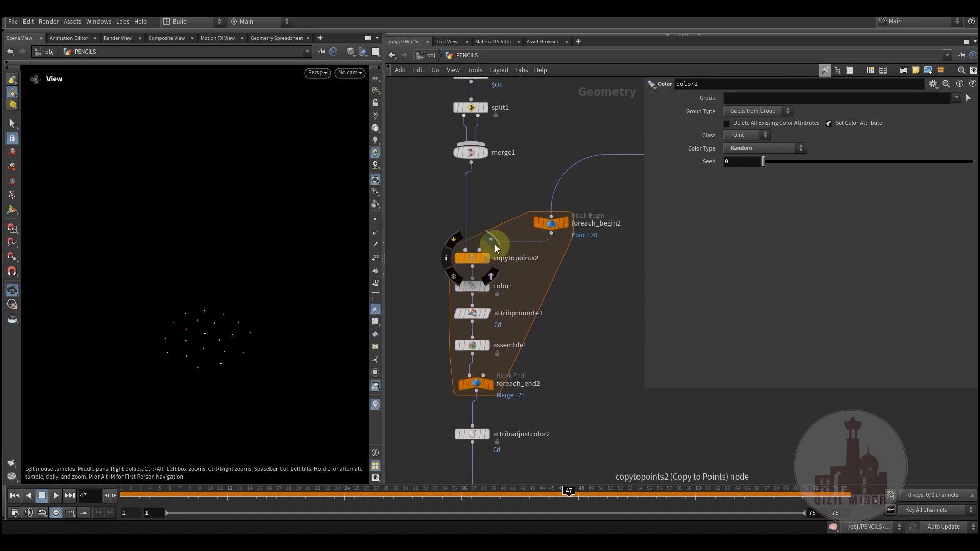
left_click(495, 244)
mouse_move(276, 259)
left_mouse_down()
mouse_move(224, 231)
mouse_move(261, 211)
left_mouse_up()
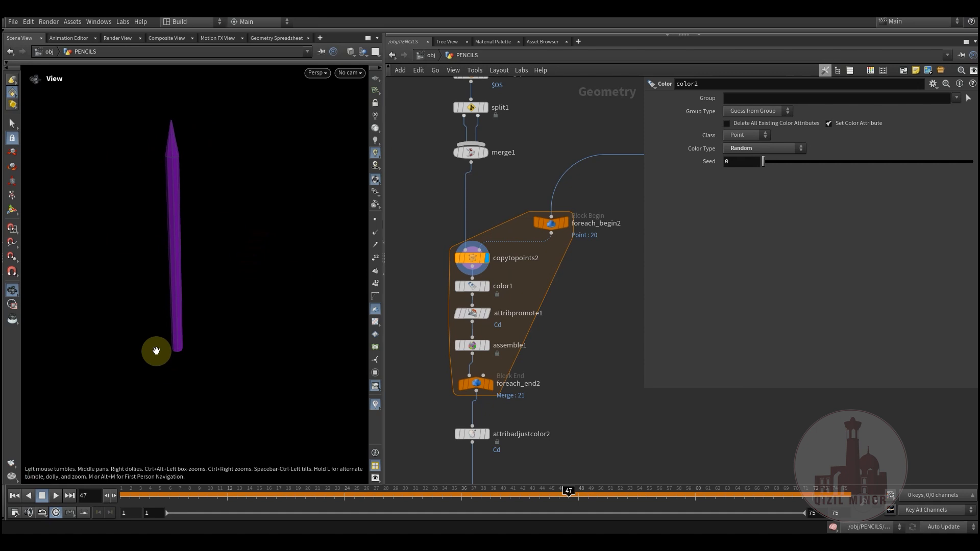
Display the color1 output, check its wood_grp group setting, and examine the wood colour on the pencil's cone.
left_click(486, 287)
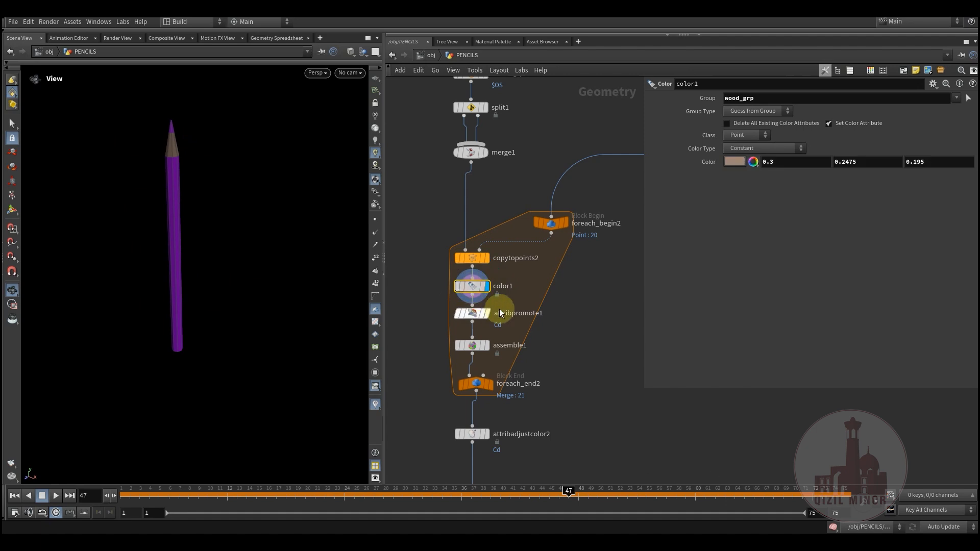
double_click(751, 97)
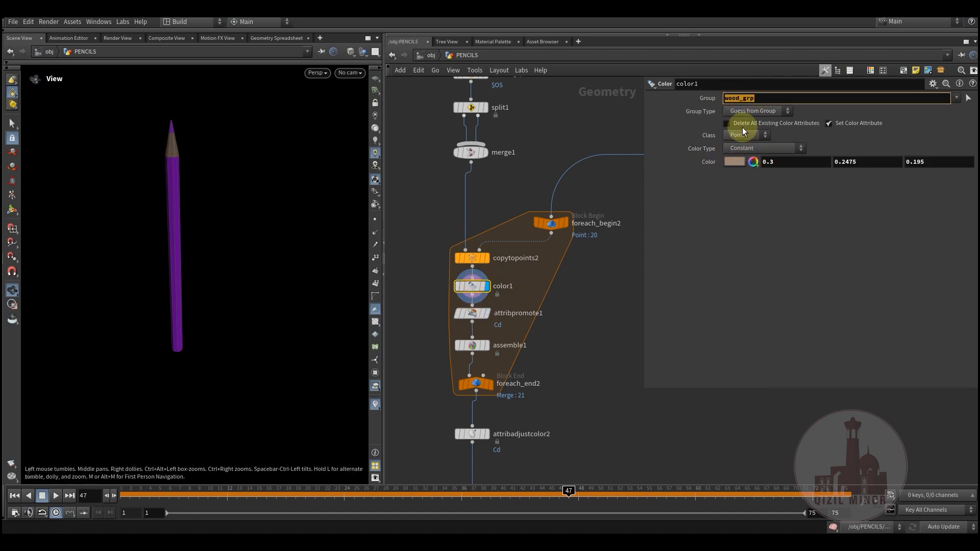
mouse_move(201, 252)
left_mouse_down()
mouse_move(225, 230)
mouse_move(233, 154)
mouse_move(193, 168)
mouse_move(210, 236)
left_mouse_up()
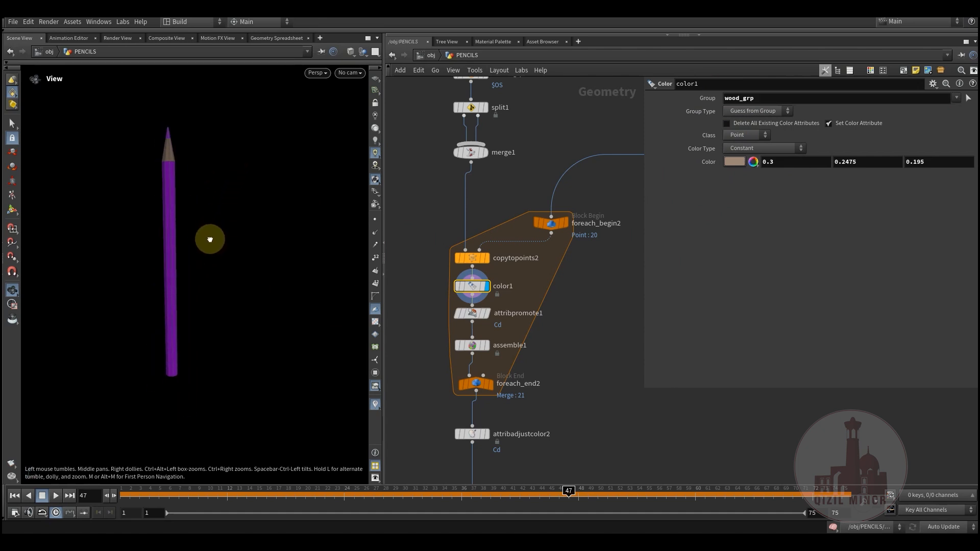
mouse_move(220, 327)
left_mouse_down()
mouse_move(238, 212)
mouse_move(224, 215)
mouse_move(217, 337)
left_mouse_up()
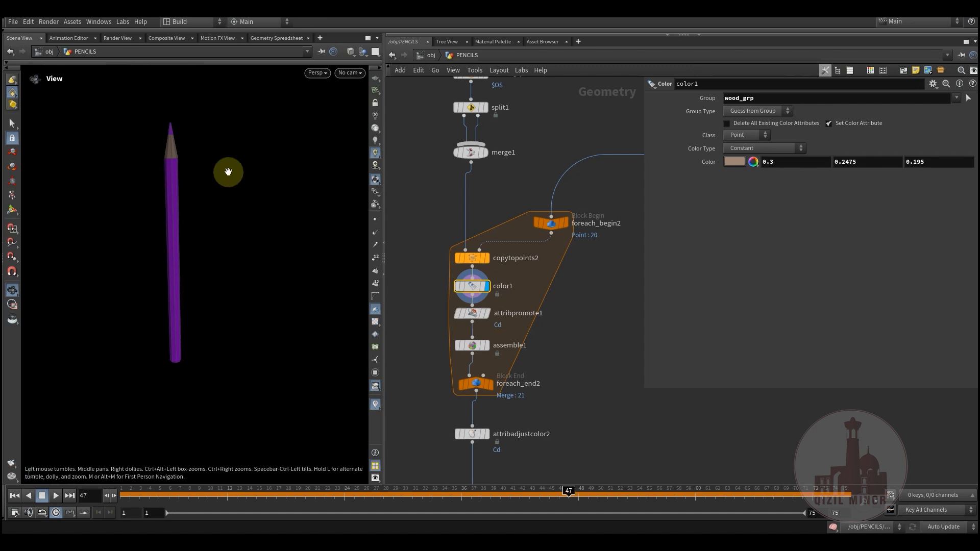
middle_click_drag(179, 217, 192, 246)
mouse_move(193, 246)
left_mouse_down()
mouse_move(221, 230)
mouse_move(236, 169)
mouse_move(227, 245)
left_mouse_up()
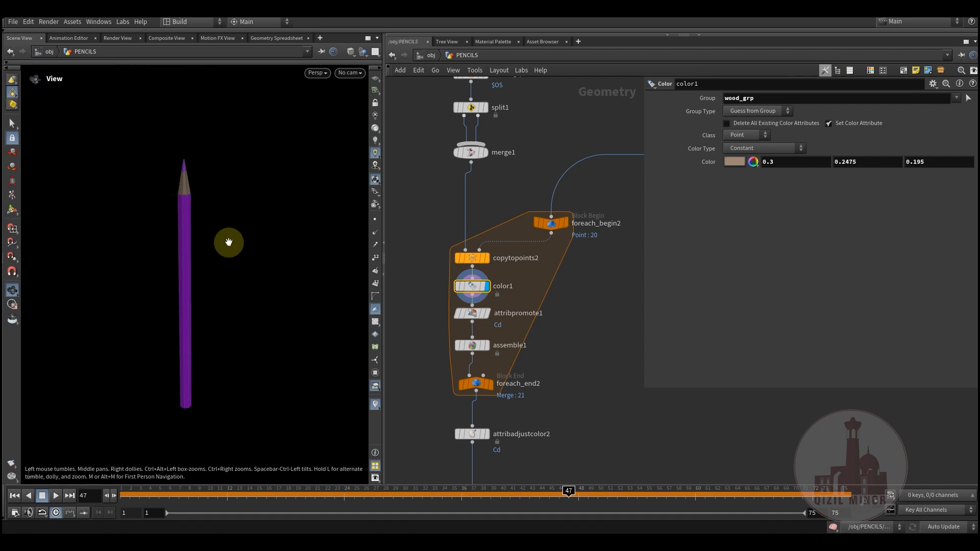
Display the attribpromote1 output and examine its promotion of Cd from points to primitives on the pencil.
middle_click_drag(577, 366, 580, 327)
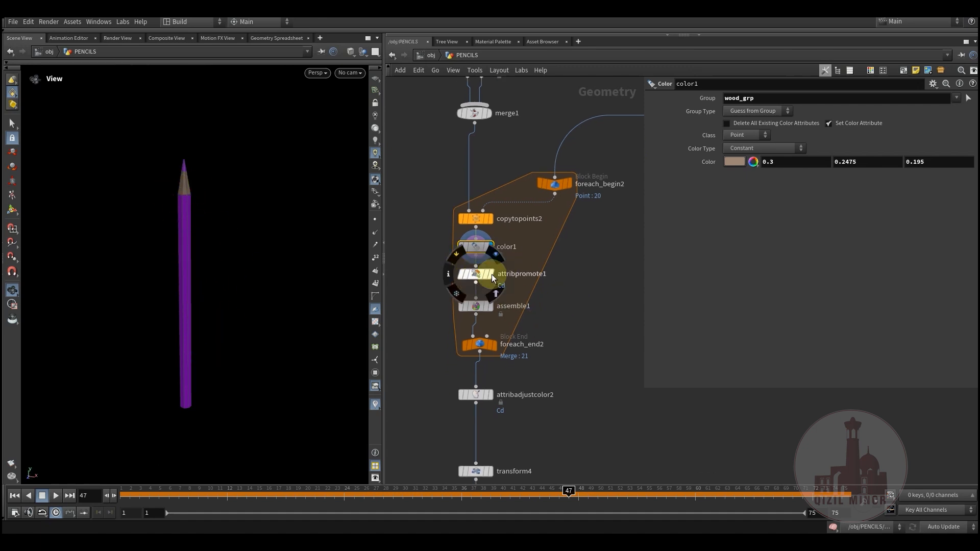
left_click(474, 274)
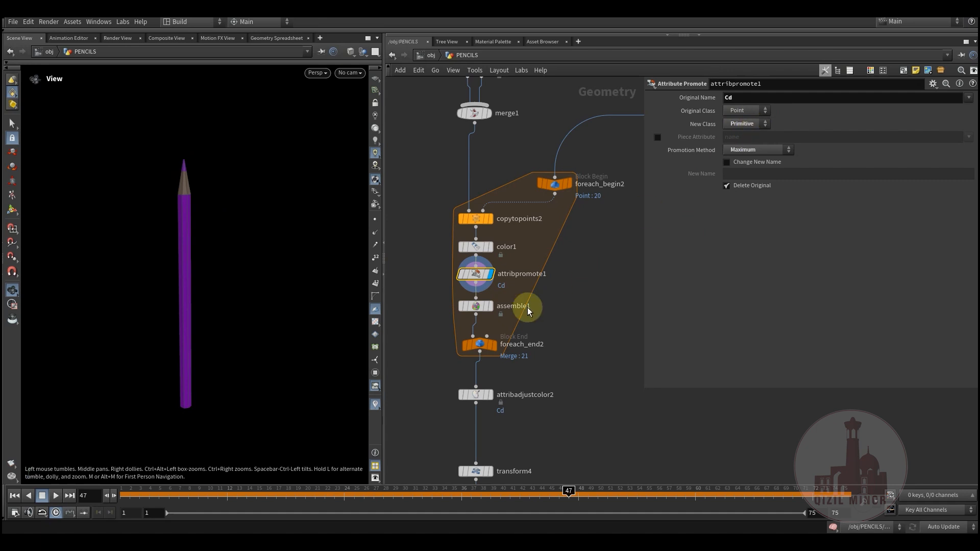
mouse_move(193, 363)
left_mouse_down()
mouse_move(219, 265)
mouse_move(187, 286)
mouse_move(221, 354)
mouse_move(237, 357)
mouse_move(311, 318)
left_mouse_up()
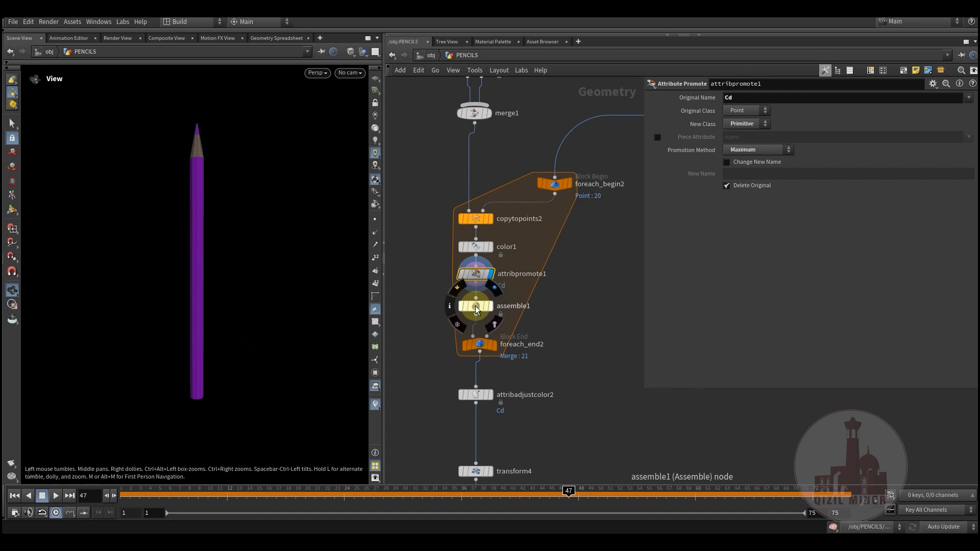
Display the assemble1 output, view the pencil from its bottom end, and inspect the node's geometry information.
left_click(476, 307)
middle_click_drag(563, 335, 563, 358)
mouse_move(234, 284)
left_mouse_down()
mouse_move(250, 199)
mouse_move(245, 231)
left_mouse_up()
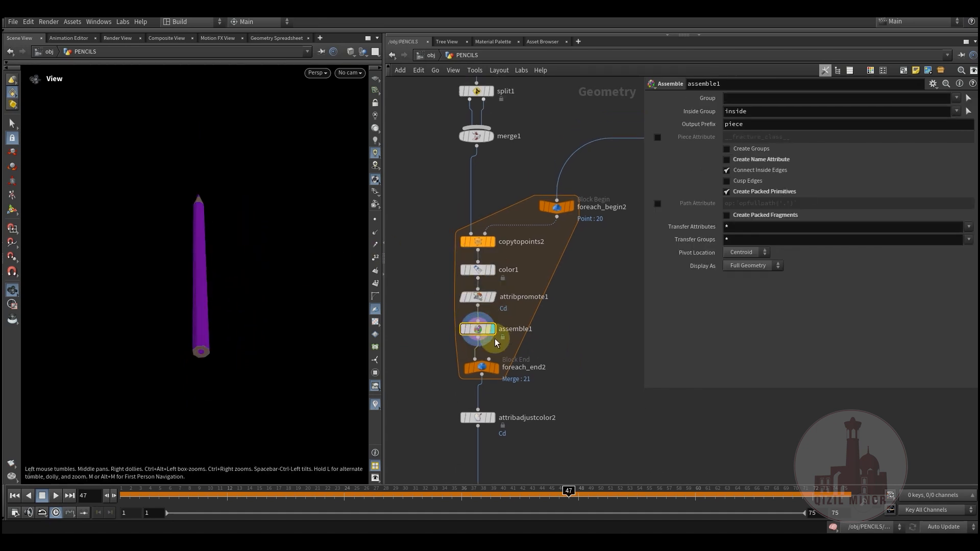
left_click_drag(241, 311, 246, 276)
left_click_drag(479, 334, 480, 337)
middle_click(480, 337)
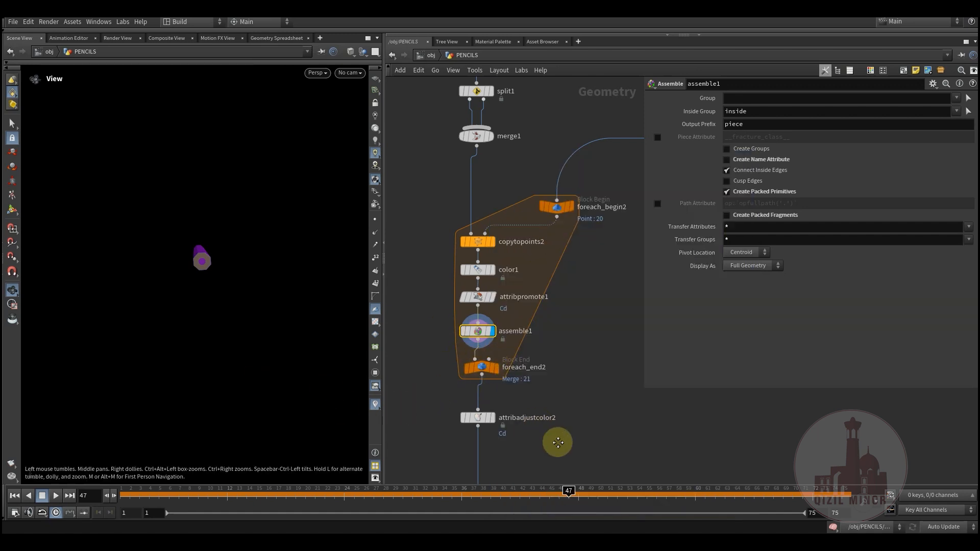
Display the foreach_end2 output and view all the pencils from their bottom ends.
middle_click_drag(558, 443, 564, 388)
left_click(508, 300)
mouse_move(274, 295)
left_mouse_down()
mouse_move(258, 287)
mouse_move(240, 346)
mouse_move(256, 256)
mouse_move(275, 296)
mouse_move(313, 311)
mouse_move(354, 271)
mouse_move(260, 234)
mouse_move(267, 162)
left_mouse_up()
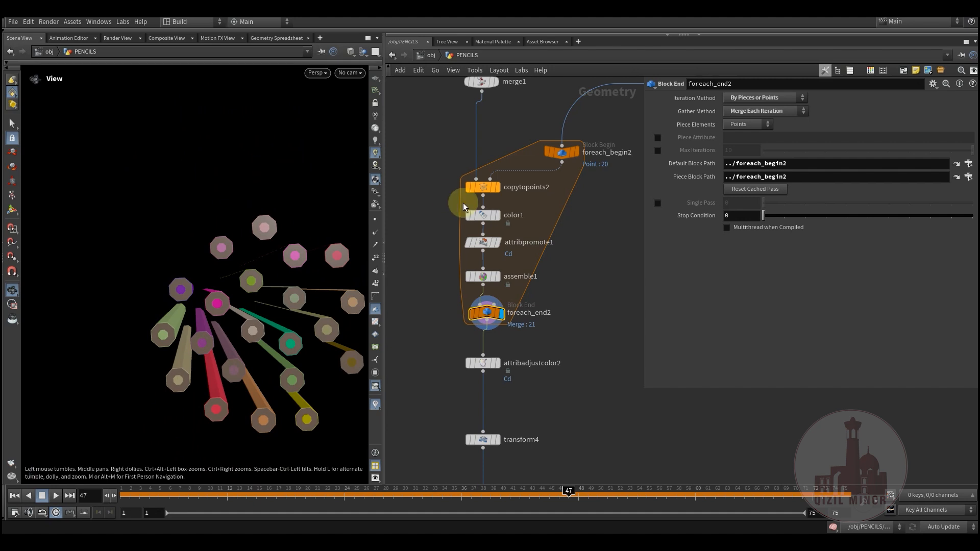
Move split1 and merge1 aside and wire wood_grp directly into the first input of copytopoints2, bypassing them.
middle_click_drag(443, 171, 437, 250)
middle_click_drag(494, 190, 501, 233)
left_click_drag(434, 236, 482, 166)
left_click_drag(475, 164, 511, 165)
left_click(449, 202)
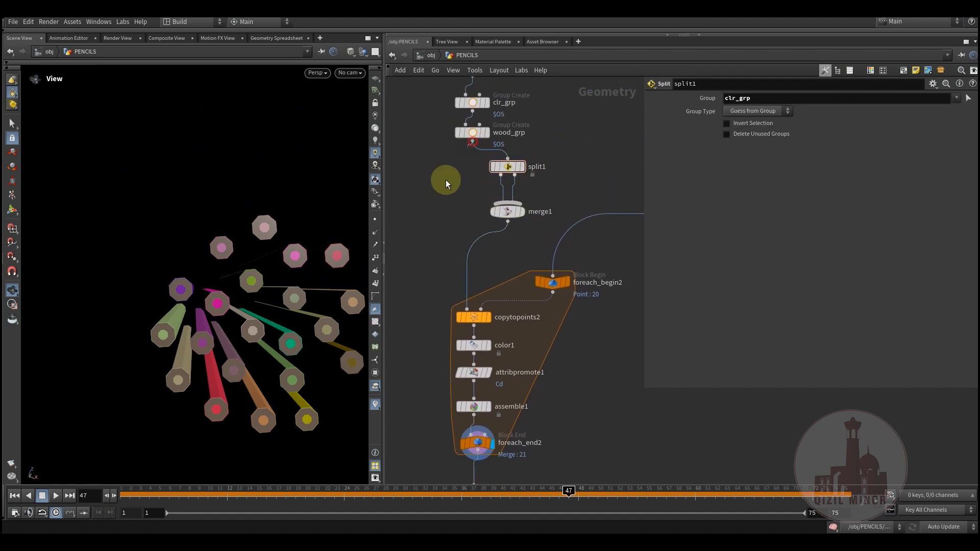
left_click_drag(446, 180, 449, 299)
mouse_move(438, 301)
middle_mouse_down()
mouse_move(433, 278)
mouse_move(432, 319)
middle_mouse_up()
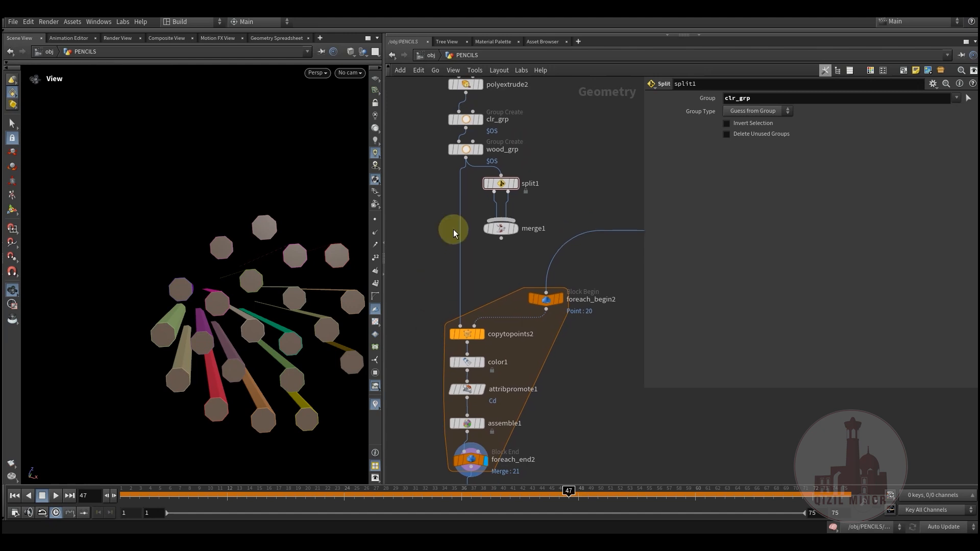
View the pencils from the side, and display the color1 output to examine a single pencil's bottom end.
mouse_move(260, 272)
left_mouse_down()
mouse_move(241, 343)
mouse_move(240, 271)
mouse_move(236, 352)
left_mouse_up()
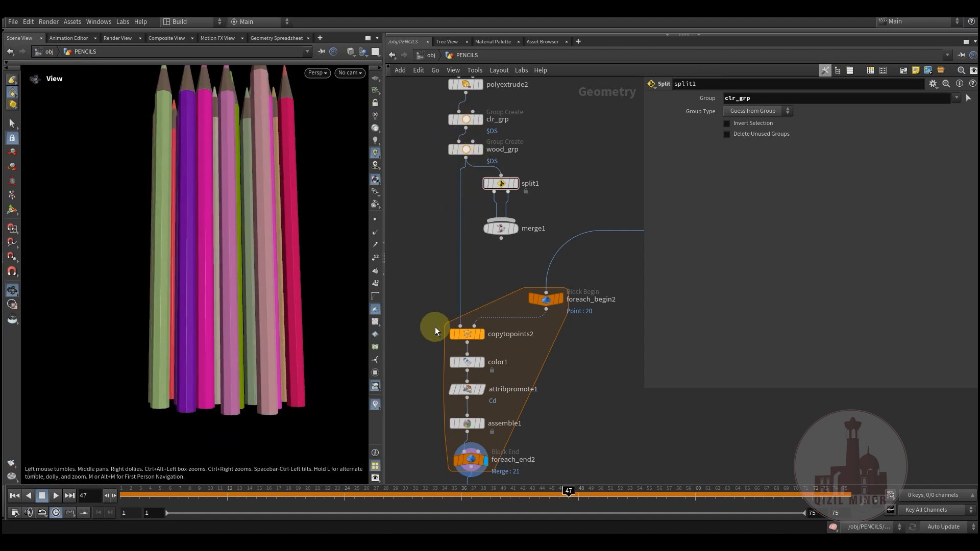
mouse_move(279, 373)
left_mouse_down()
mouse_move(284, 281)
mouse_move(238, 376)
left_mouse_up()
left_click_drag(462, 389, 462, 398)
left_click(475, 363)
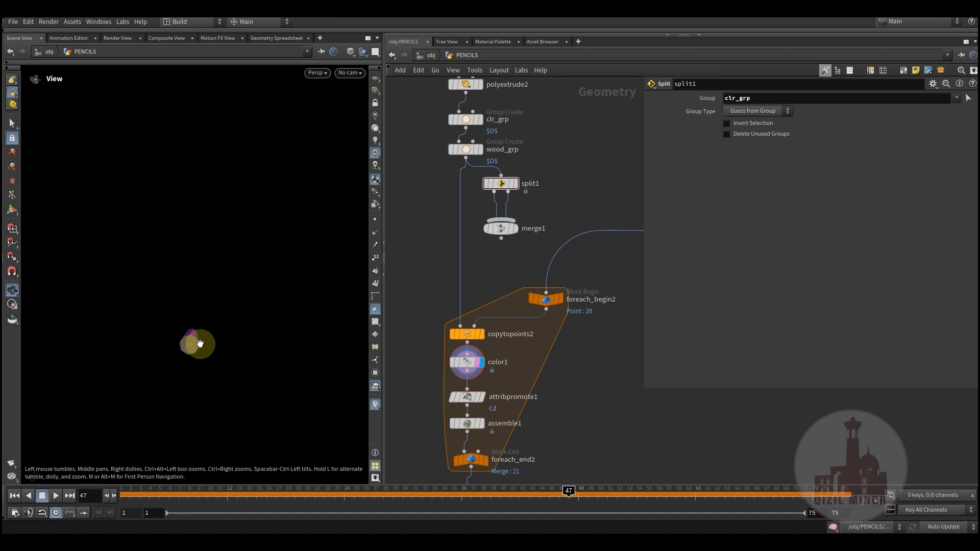
left_click_drag(190, 368, 211, 363)
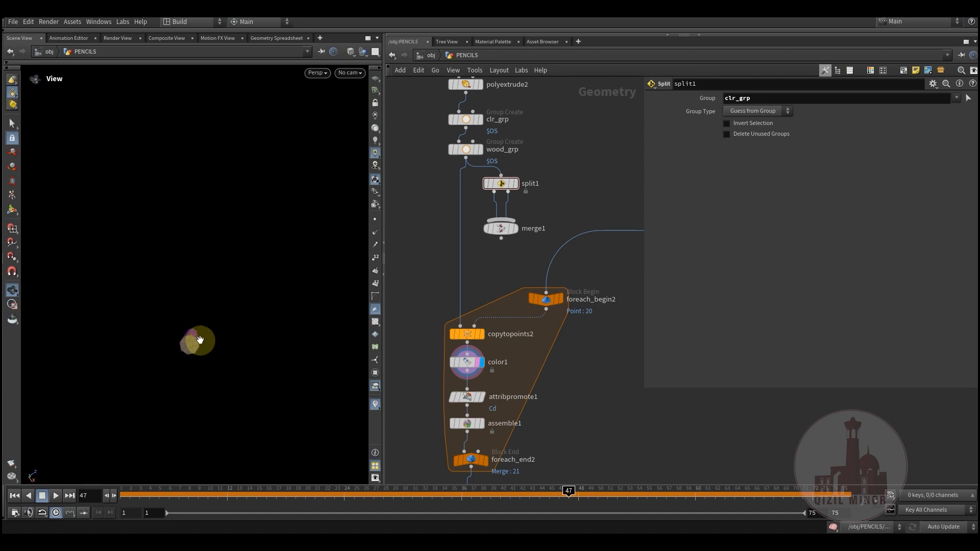
middle_click_drag(598, 265, 529, 320)
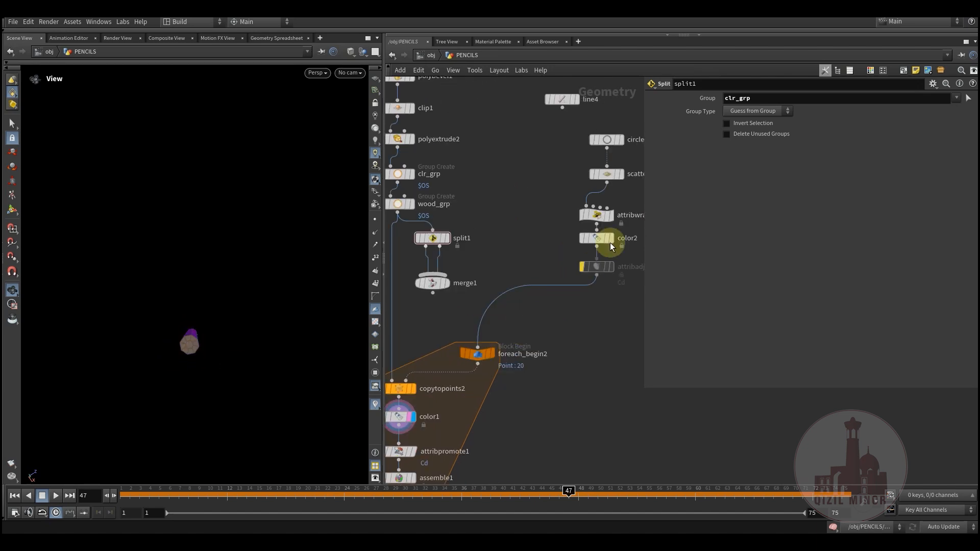
mouse_move(594, 235)
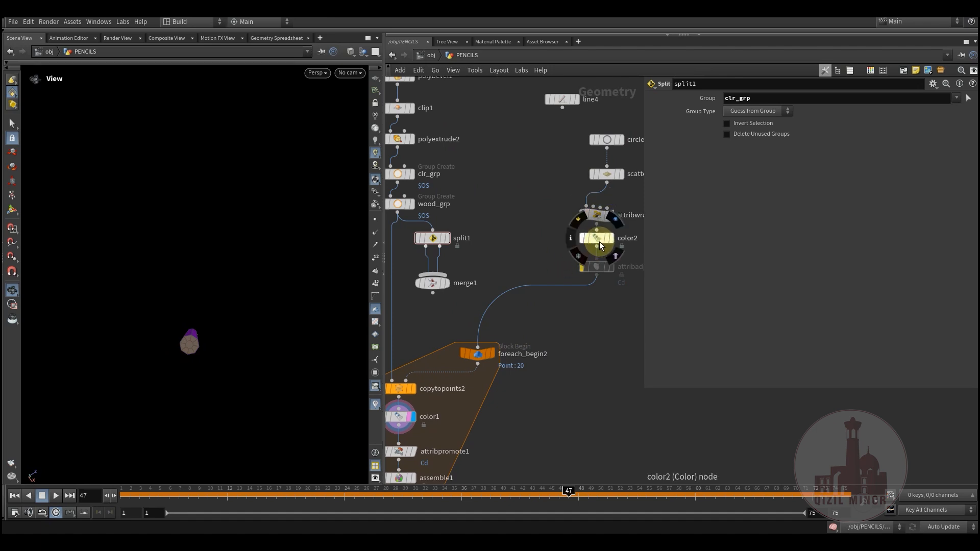
middle_click_drag(546, 324, 596, 346)
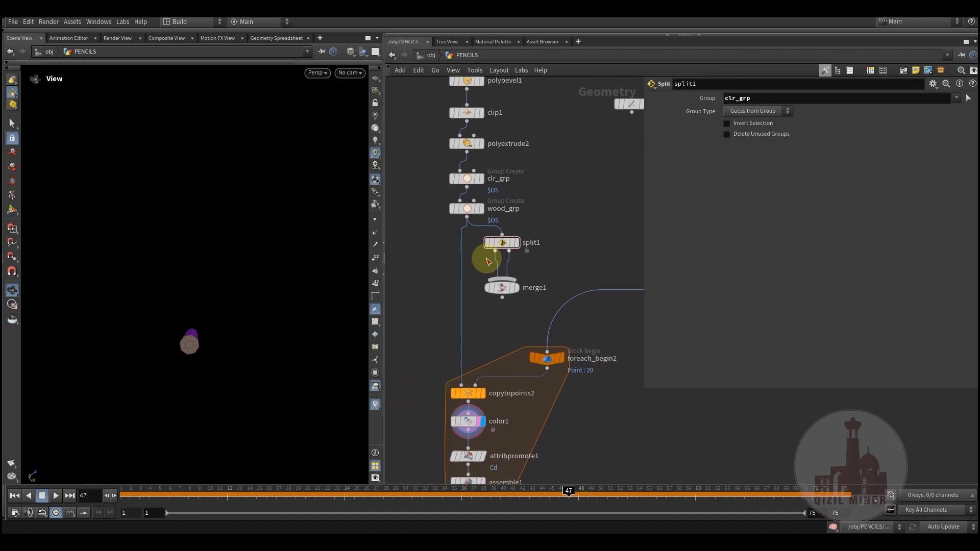
Reconnect merge1's output to the first input of copytopoints2 and view the pencil's bottom end.
left_click(503, 300)
left_click(461, 386)
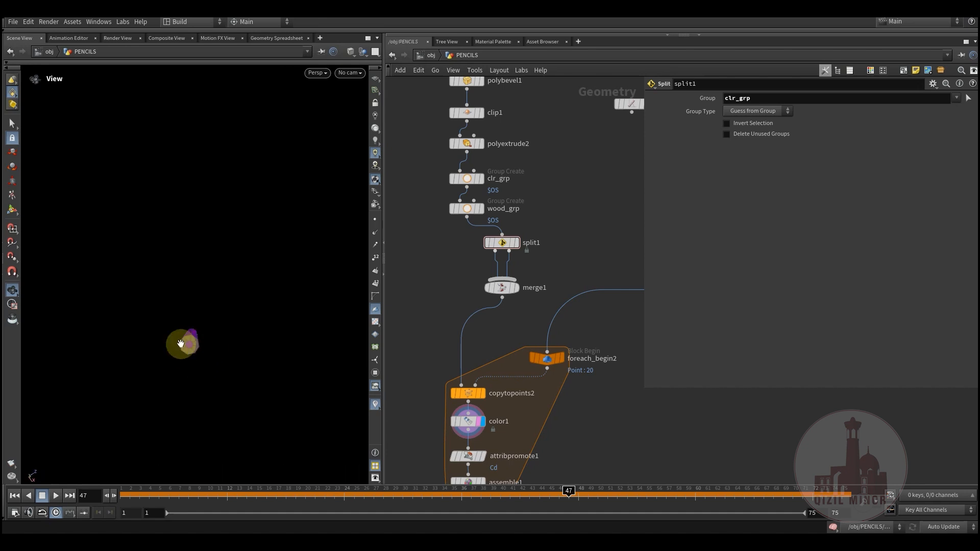
left_click_drag(183, 338, 197, 351)
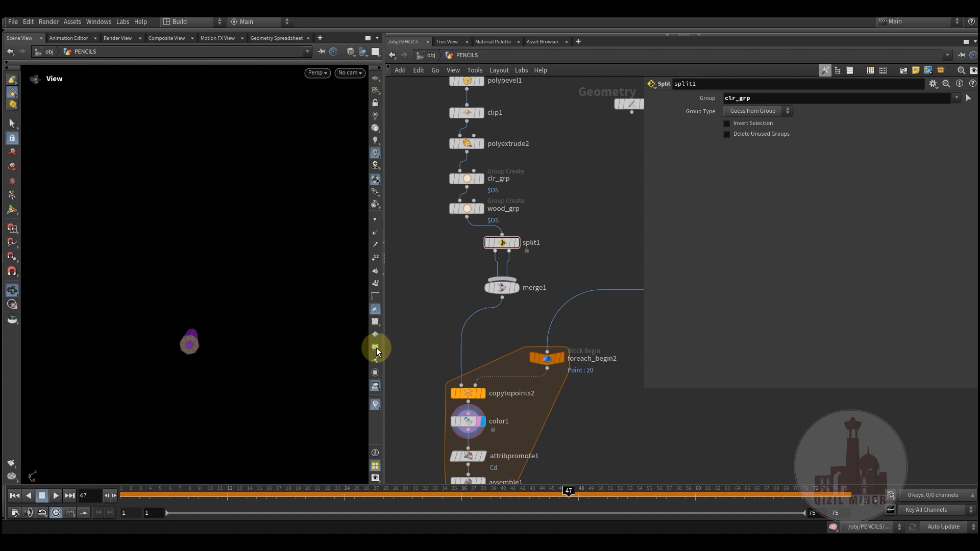
Display the assemble1 output and inspect its packing options and geometry information.
middle_click_drag(445, 348, 453, 240)
mouse_move(485, 308)
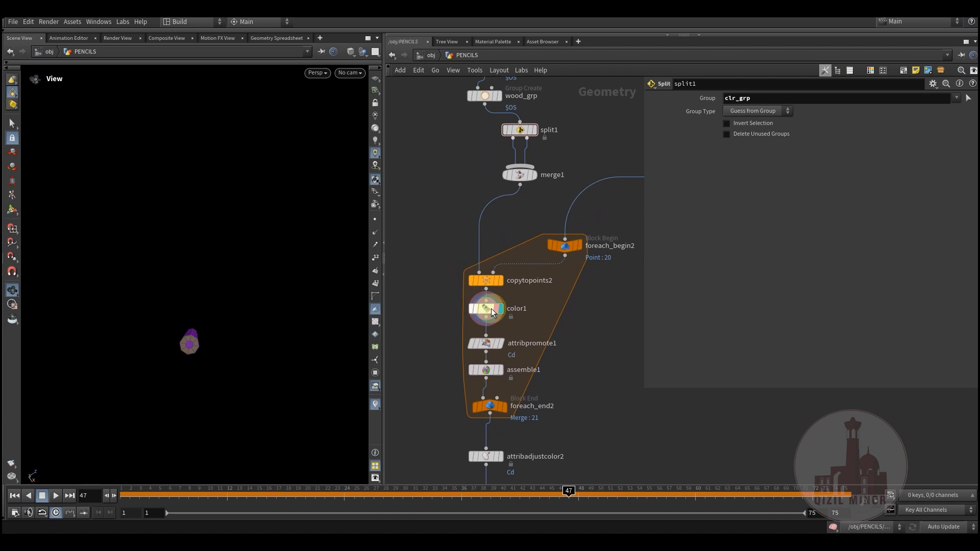
middle_click_drag(455, 390, 489, 305)
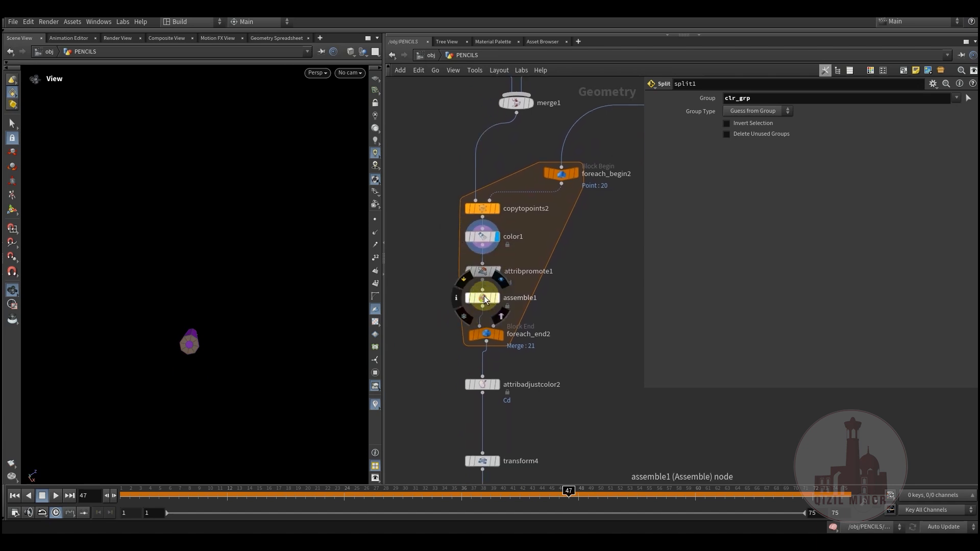
middle_click(484, 270)
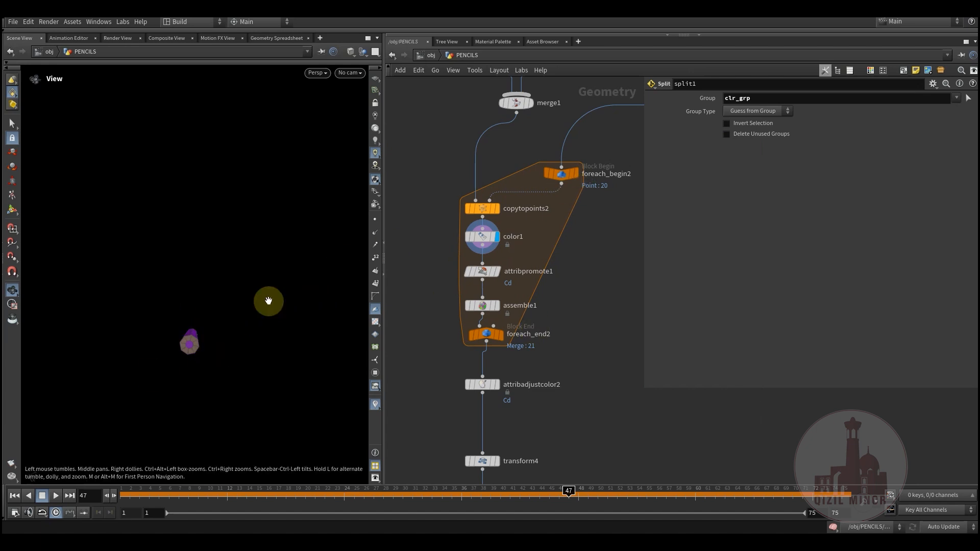
mouse_move(485, 310)
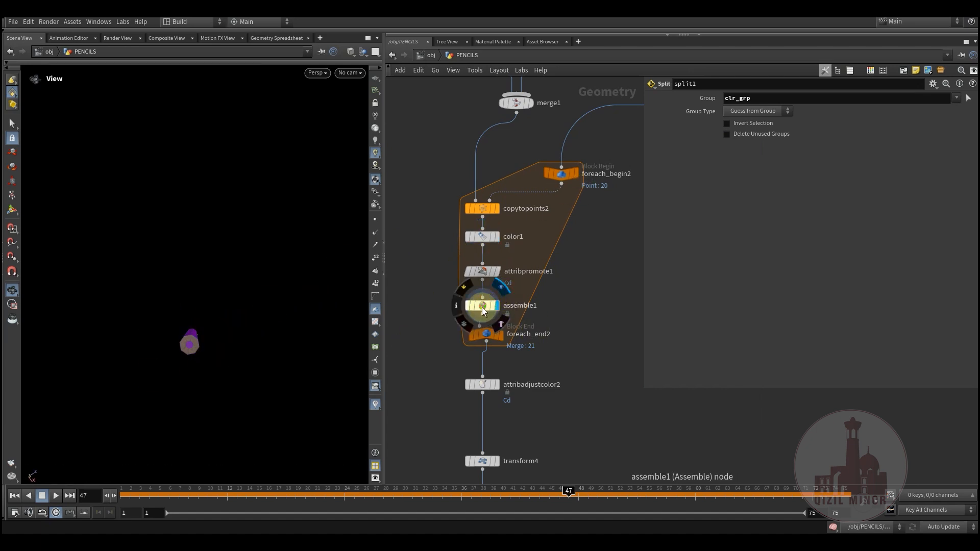
left_click(482, 307)
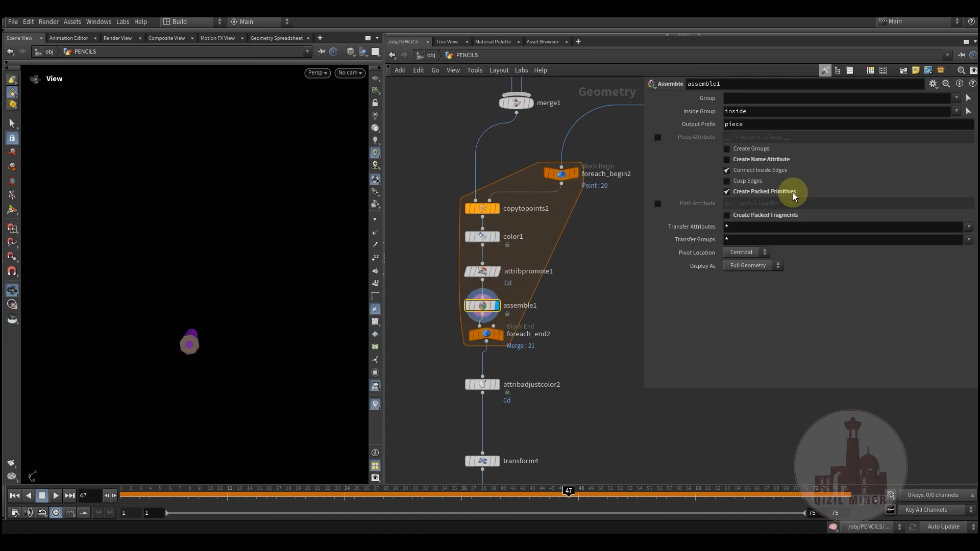
middle_click(481, 305)
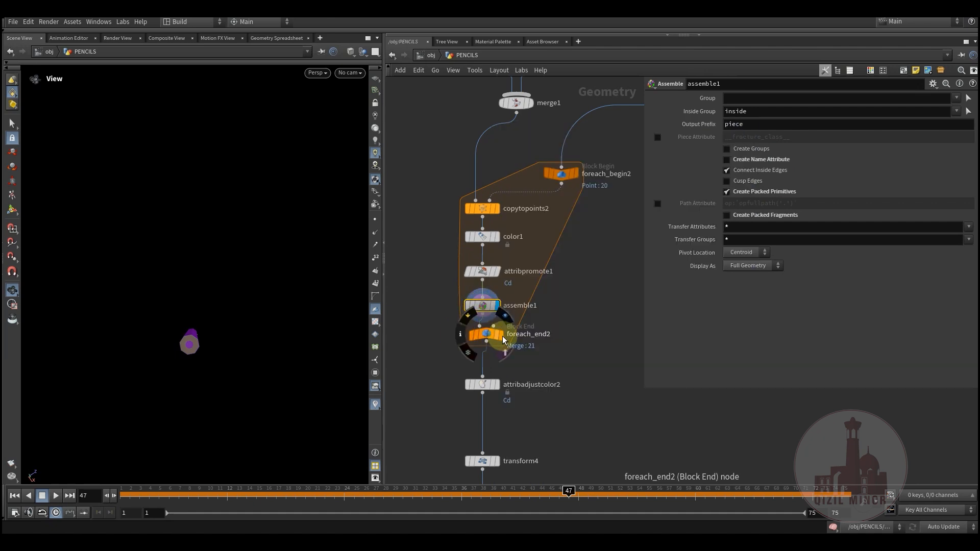
Display the foreach_end2 output and view all the pencils from the side.
left_click(486, 334)
mouse_move(235, 367)
left_mouse_down()
mouse_move(197, 390)
mouse_move(238, 268)
mouse_move(240, 311)
left_mouse_up()
right_click_drag(240, 311, 208, 317)
mouse_move(253, 287)
left_mouse_down()
mouse_move(225, 328)
mouse_move(201, 313)
mouse_move(192, 324)
mouse_move(254, 316)
mouse_move(291, 286)
mouse_move(223, 290)
left_mouse_up()
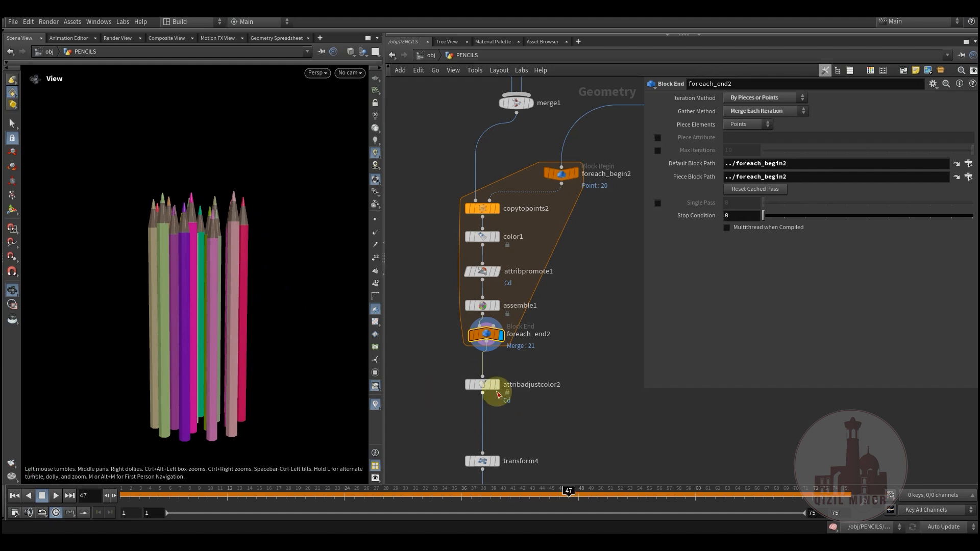
Display the attribadjustcolor2 output and switch its color correction off and on again to compare the pencils.
left_click(502, 373)
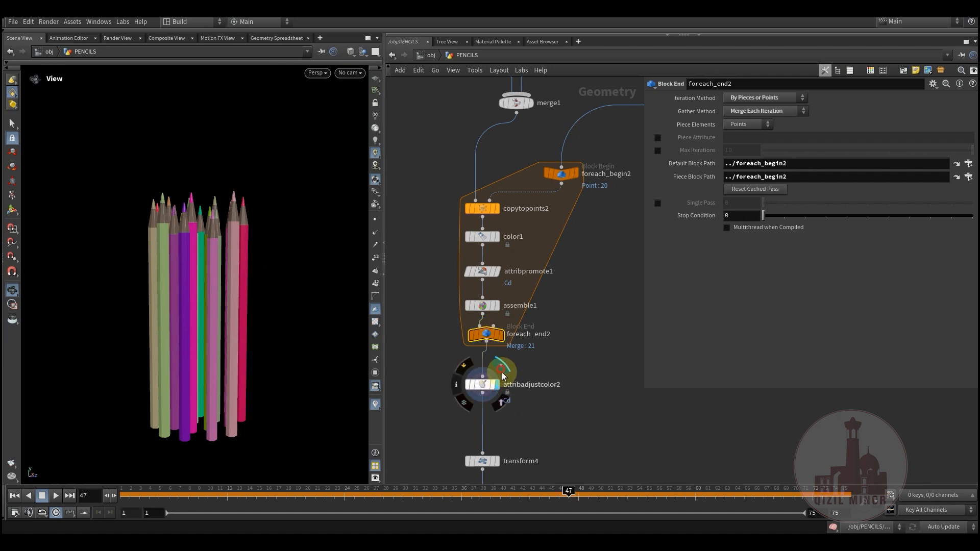
left_click(484, 388)
mouse_move(194, 294)
left_mouse_down()
mouse_move(221, 328)
mouse_move(255, 332)
left_mouse_up()
middle_click_drag(550, 414, 551, 358)
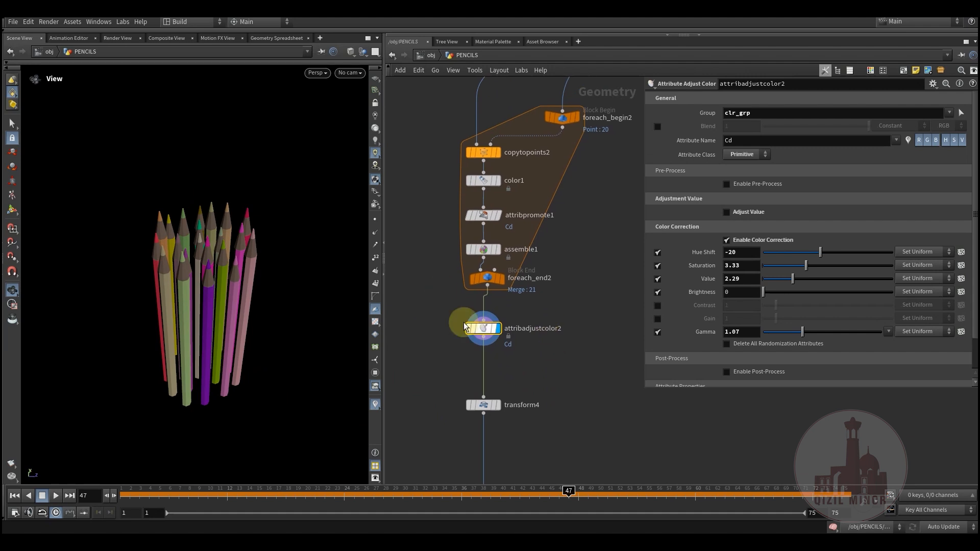
left_click(726, 241)
left_click(726, 241)
middle_click_drag(569, 365, 526, 274)
mouse_move(230, 314)
left_mouse_down()
mouse_move(220, 281)
mouse_move(240, 279)
left_mouse_up()
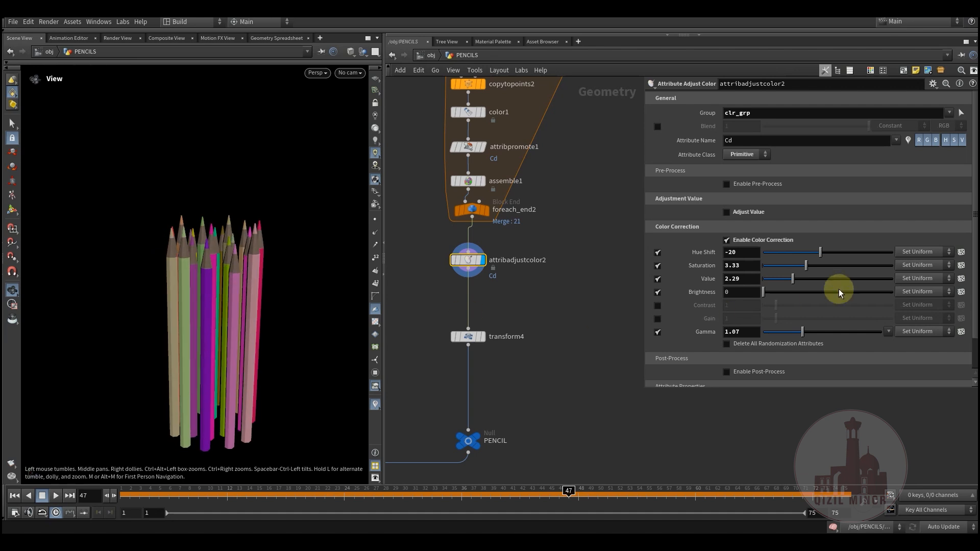
Try recolouring the packed pencils by setting attribadjustcolor2's Hue Shift to 14.
left_click_drag(821, 251, 823, 252)
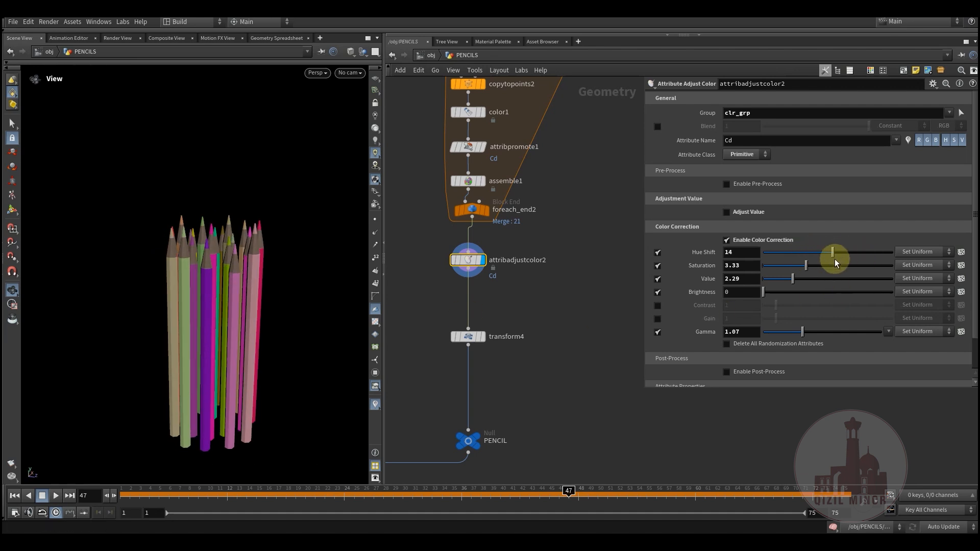
left_click_drag(467, 260, 484, 271)
middle_click_drag(534, 306, 525, 318)
mouse_move(270, 320)
left_mouse_down()
mouse_move(285, 342)
mouse_move(230, 309)
left_mouse_up()
Make room above attribadjustcolor2 and insert an Unpack node between foreach_end2 and attribadjustcolor2.
left_click(467, 286)
scroll(491, 284, "up", 3)
middle_click_drag(519, 318, 532, 238)
left_click_drag(488, 244, 488, 273)
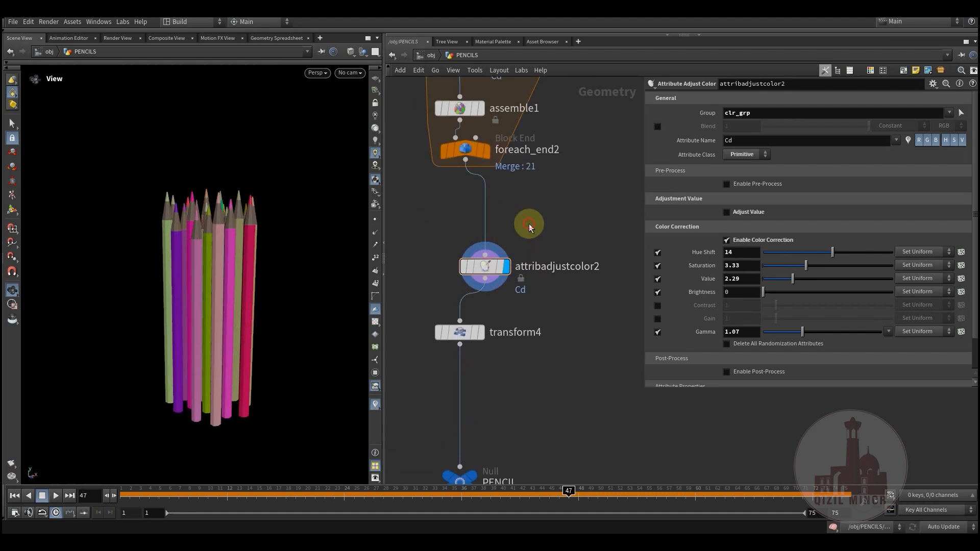
key("Tab")
type("u")
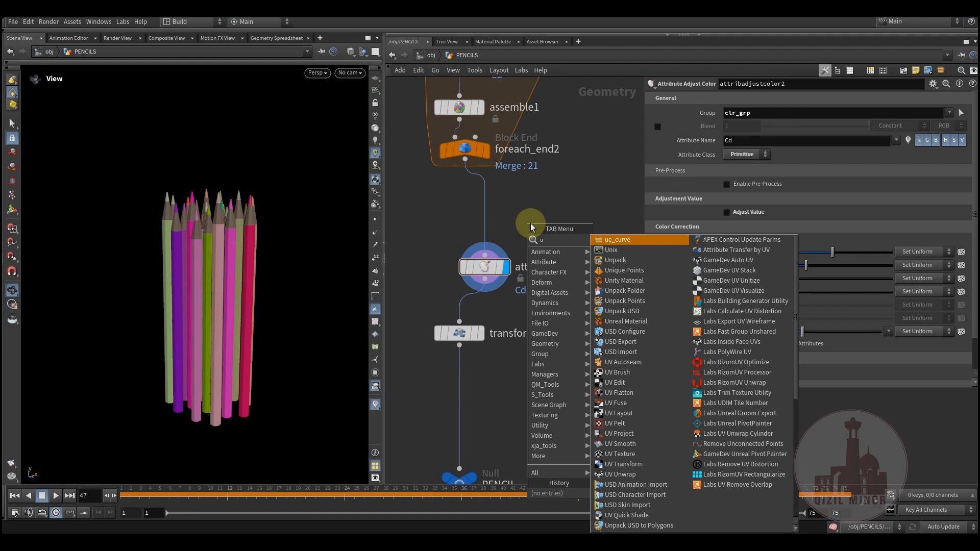
type("np")
left_click(611, 239)
left_click(475, 211)
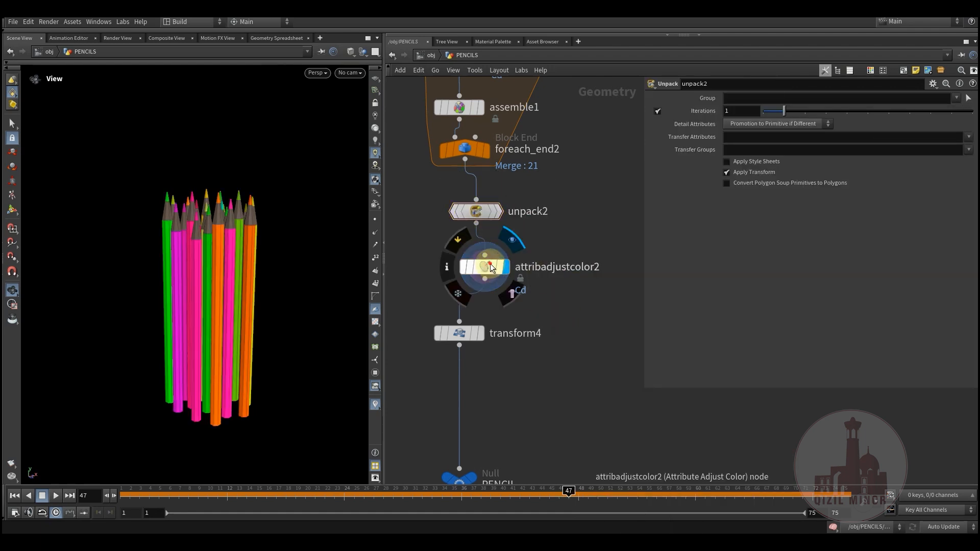
Vary attribadjustcolor2's Hue Shift on the unpacked pencils and leave it at 23.
left_click(486, 267)
mouse_move(865, 253)
left_mouse_down()
mouse_move(796, 261)
mouse_move(824, 252)
left_mouse_up()
mouse_move(197, 262)
left_mouse_down()
mouse_move(220, 270)
mouse_move(211, 251)
left_mouse_up()
mouse_move(810, 253)
left_mouse_down()
mouse_move(786, 252)
mouse_move(887, 264)
mouse_move(797, 253)
mouse_move(858, 257)
mouse_move(837, 255)
left_mouse_up()
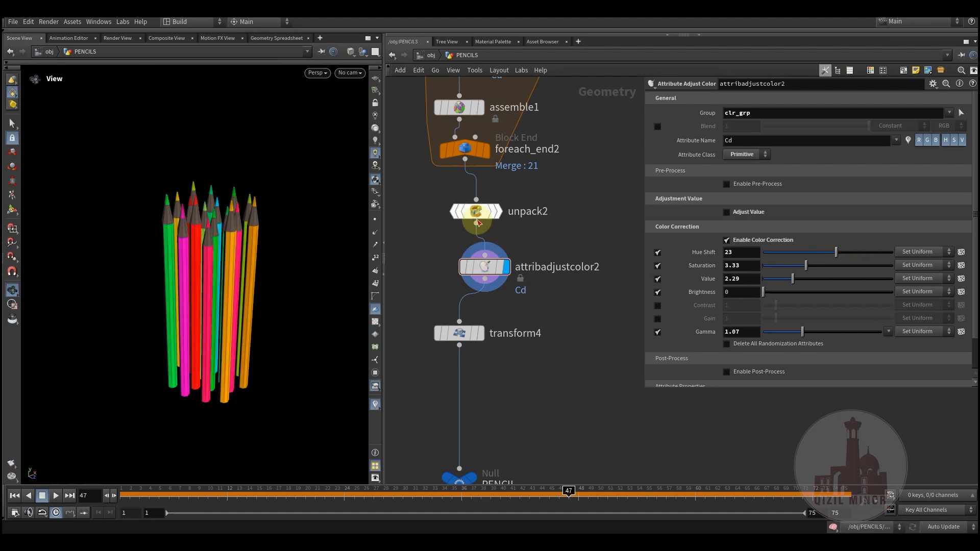
Line up attribadjustcolor2 beneath unpack2 and bypass unpack2.
left_click_drag(486, 270, 476, 258)
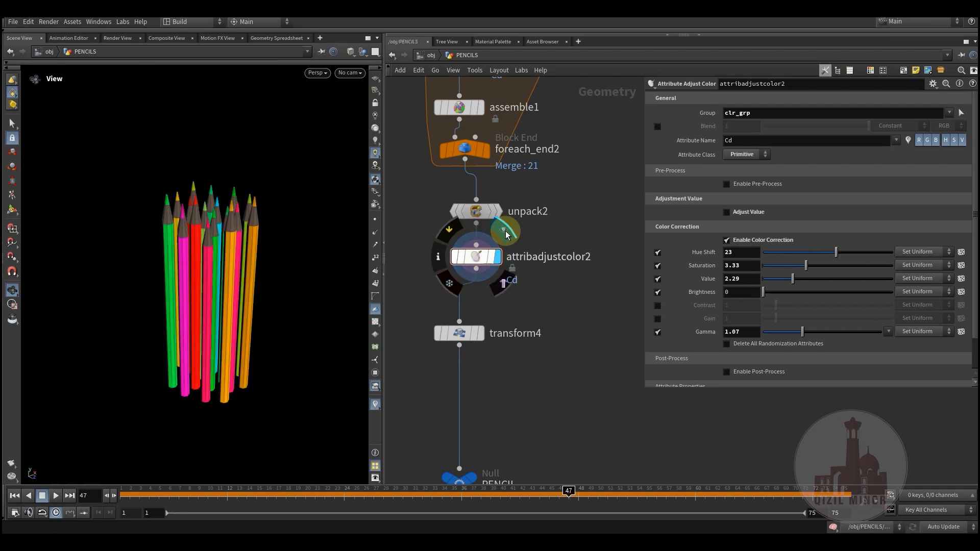
mouse_move(548, 297)
middle_mouse_down()
mouse_move(554, 261)
mouse_move(539, 296)
mouse_move(549, 258)
middle_mouse_up()
scroll(556, 262, "down", 1)
left_click(463, 205)
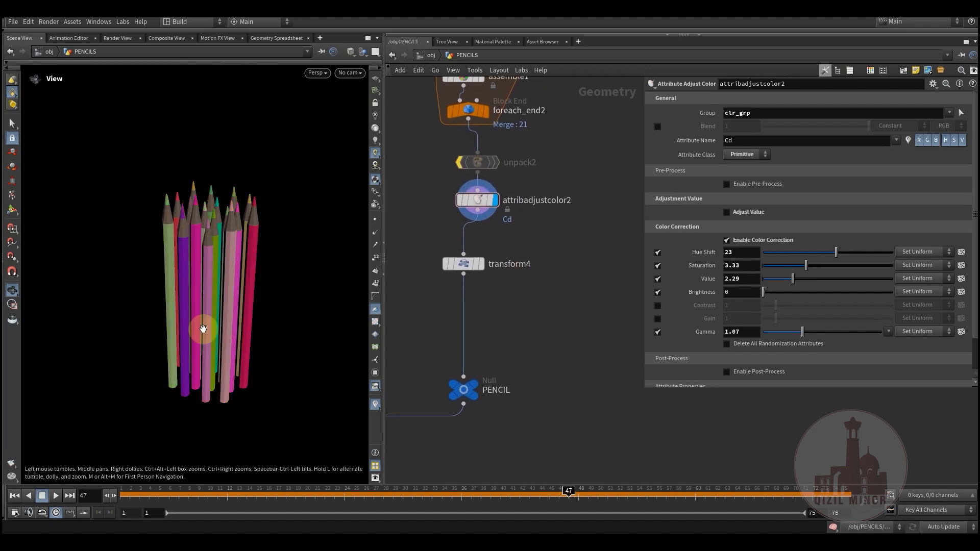
left_click_drag(204, 269, 207, 274)
Display the transform4 output, review its translate settings, and follow the branch down to the PENCIL null.
middle_click_drag(504, 337, 519, 275)
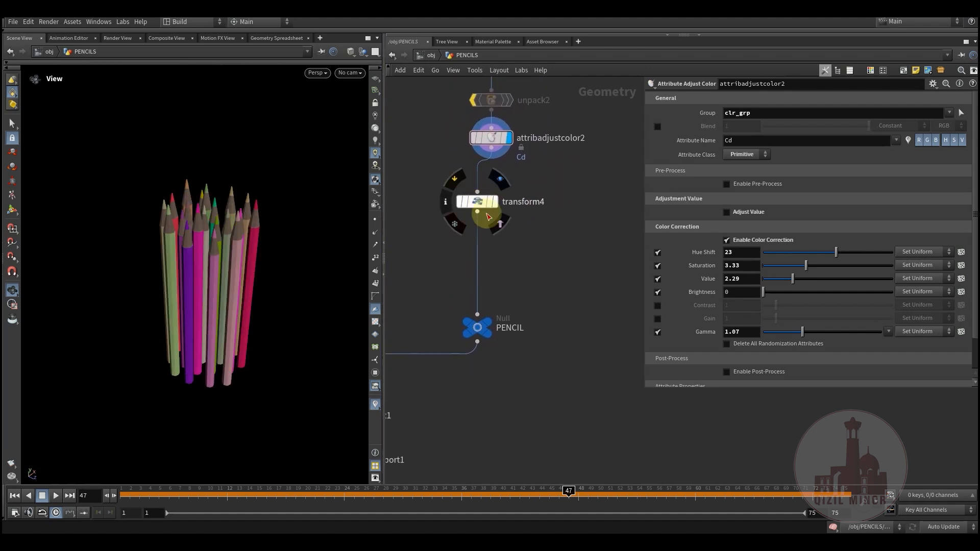
key("r")
left_click(482, 204)
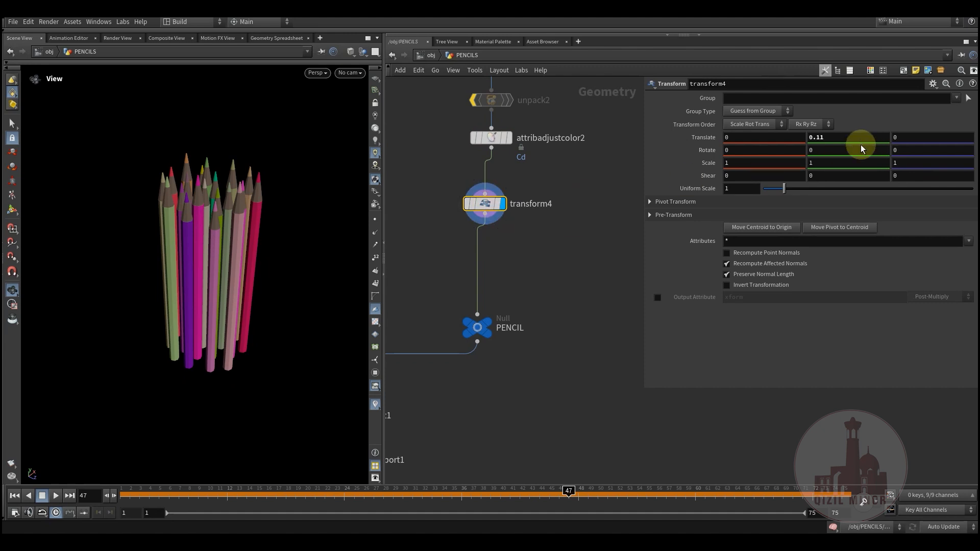
middle_click_drag(556, 242, 576, 250)
key("h")
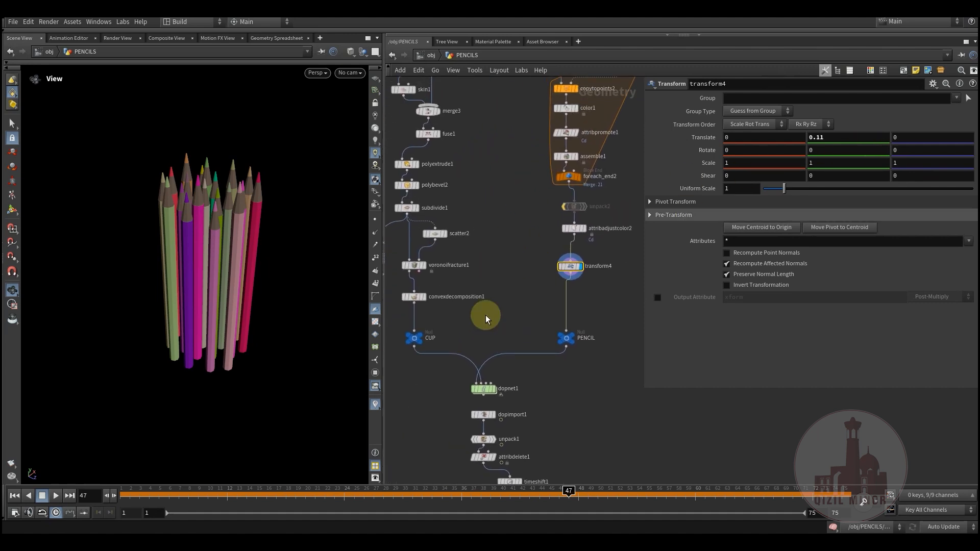
scroll(551, 323, "up", 3)
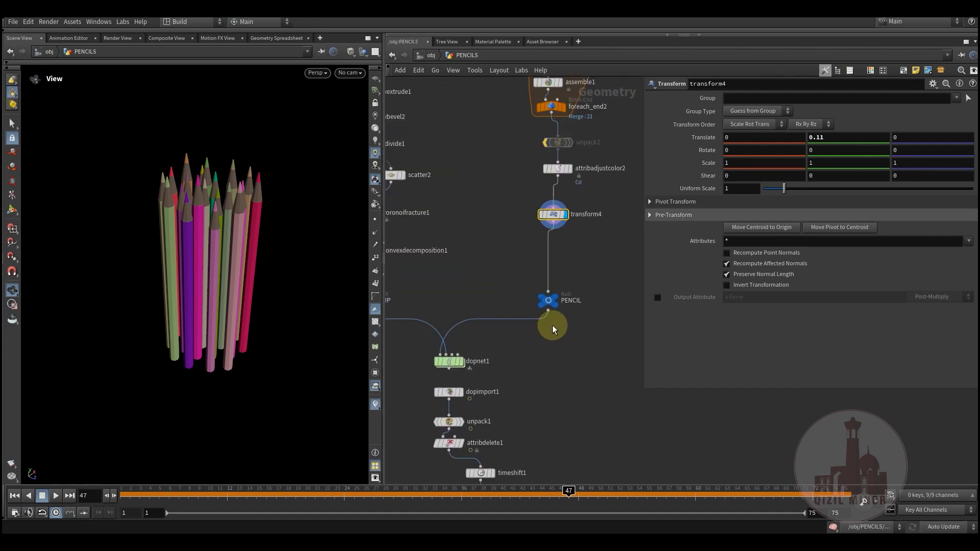
left_click(554, 292)
Go to the start of the cup branch and display the circle3 output.
scroll(486, 291, "down", 5)
middle_click_drag(528, 289, 564, 431)
scroll(488, 189, "up", 2)
left_click(494, 194)
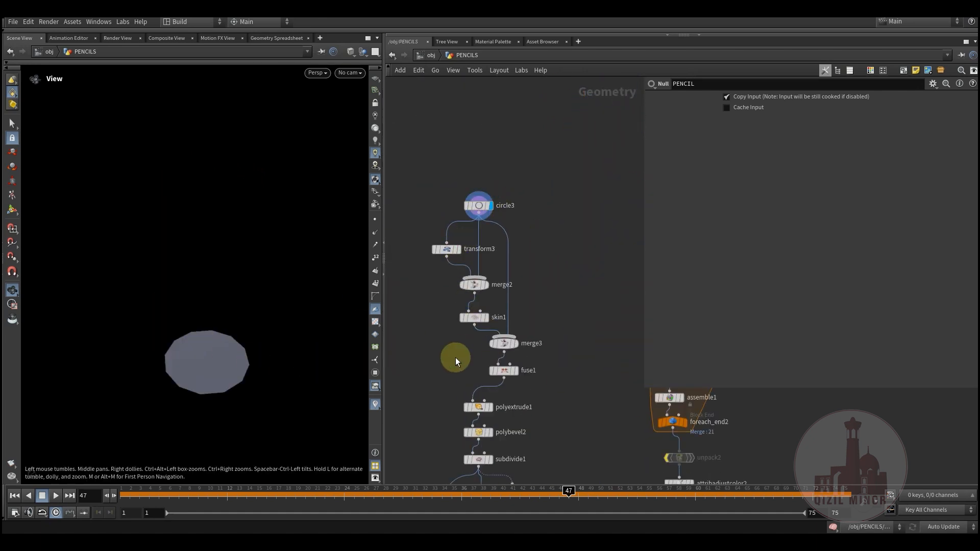
middle_click_drag(455, 358, 463, 305)
scroll(503, 255, "up", 5)
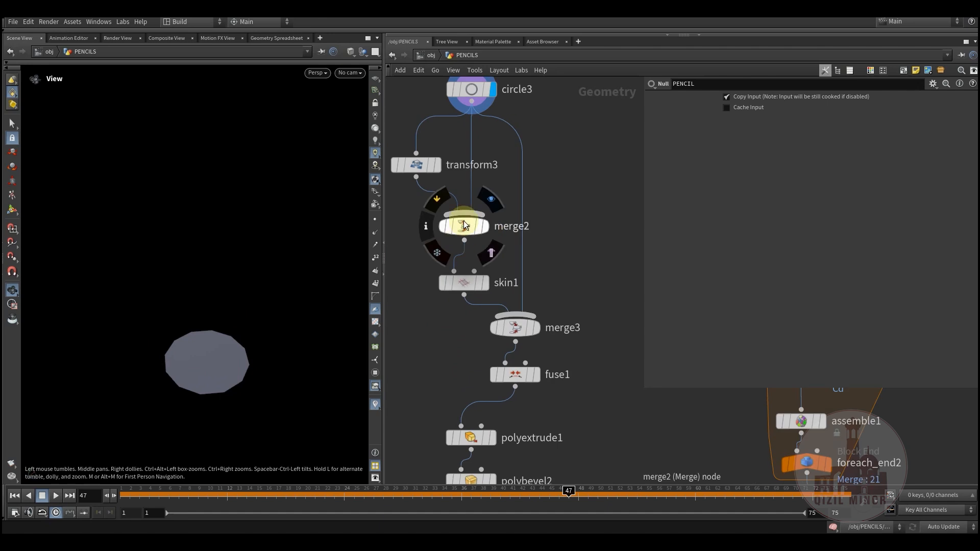
Display the transform3 output and then the merge2 output to examine the two circles of the cup.
middle_click_drag(412, 260, 467, 301)
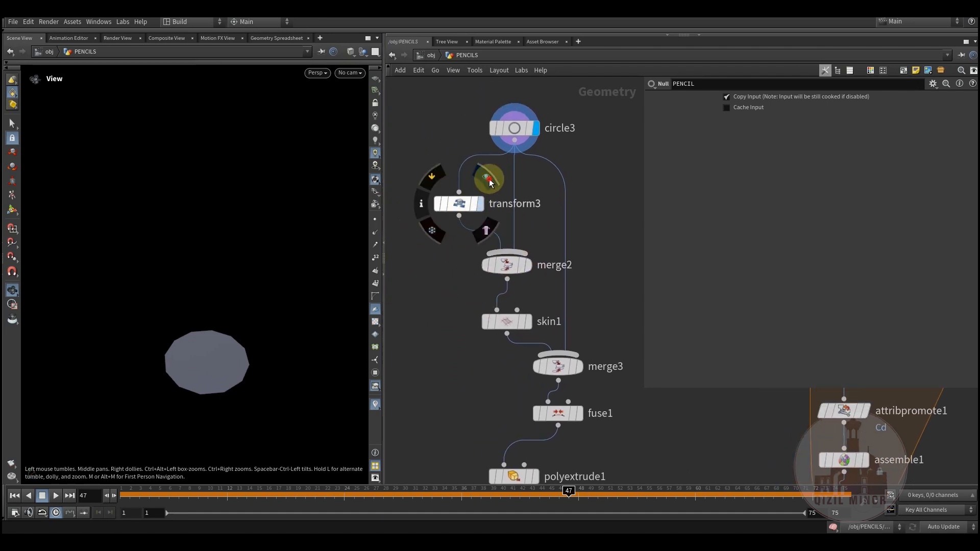
left_click(489, 179)
left_click(537, 239)
left_click_drag(258, 245, 314, 301)
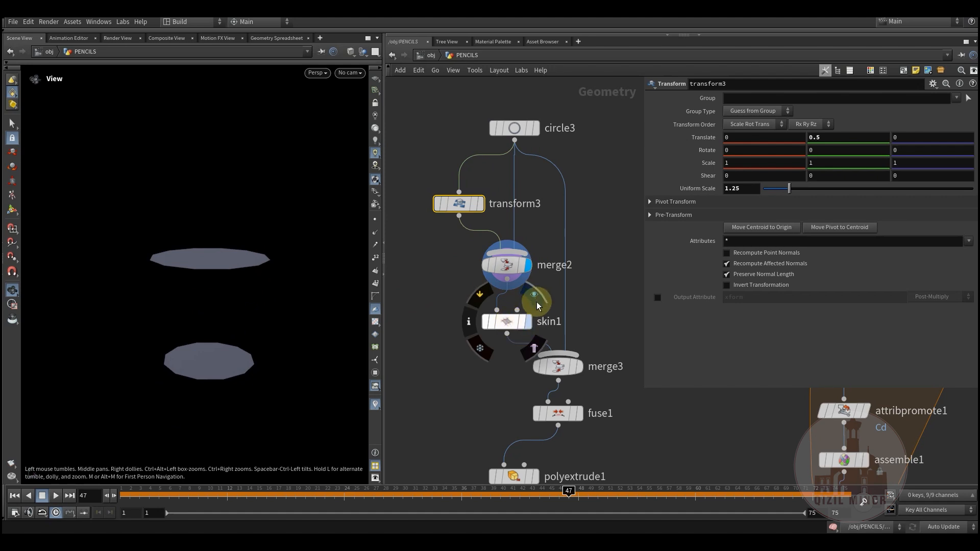
Display the skin1 and merge3 outputs and trace the circle3 connection that supplies the cup's base.
left_click(536, 303)
middle_click_drag(559, 376, 510, 321)
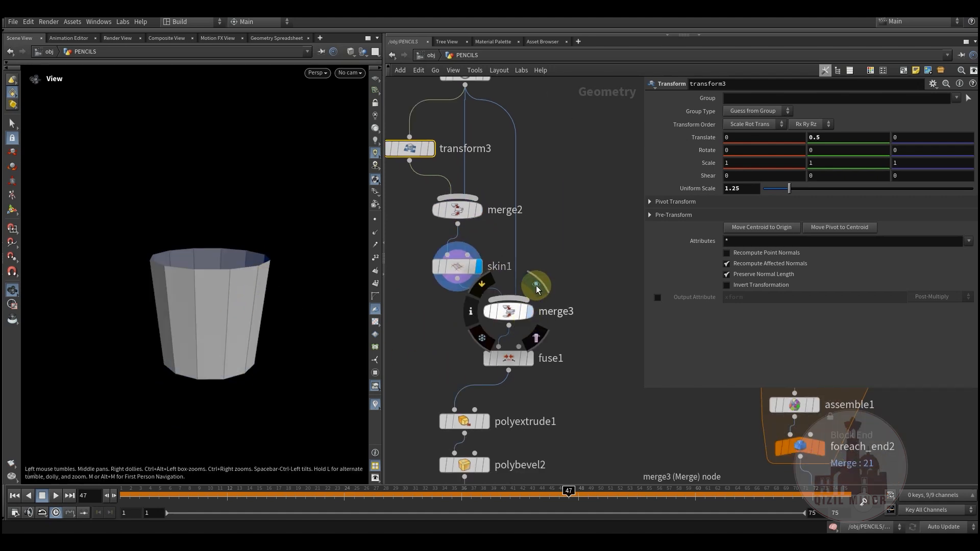
left_click(536, 286)
middle_click_drag(581, 170, 562, 285)
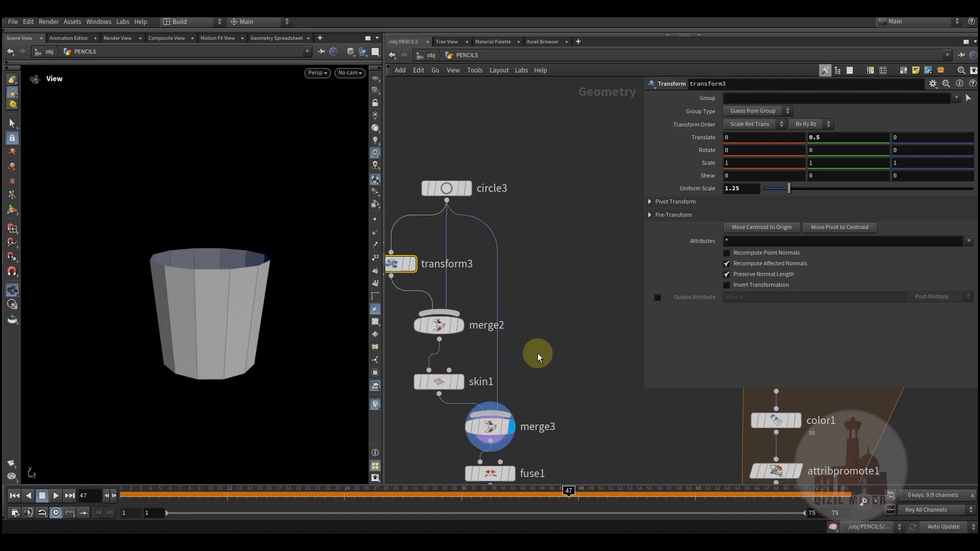
Display the fuse1 output and look into the cup from above.
middle_click_drag(538, 356, 543, 223)
left_click(504, 342)
left_click_drag(278, 350, 250, 323)
middle_click_drag(571, 409, 562, 250)
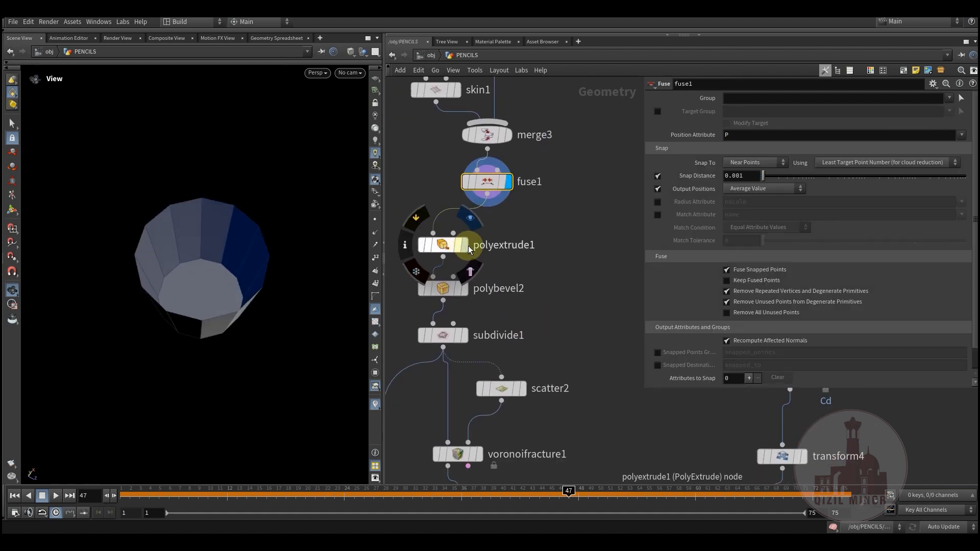
Display the polyextrude1 output to examine the cup's wall thickness, and open polybevel2's settings.
left_click(468, 250)
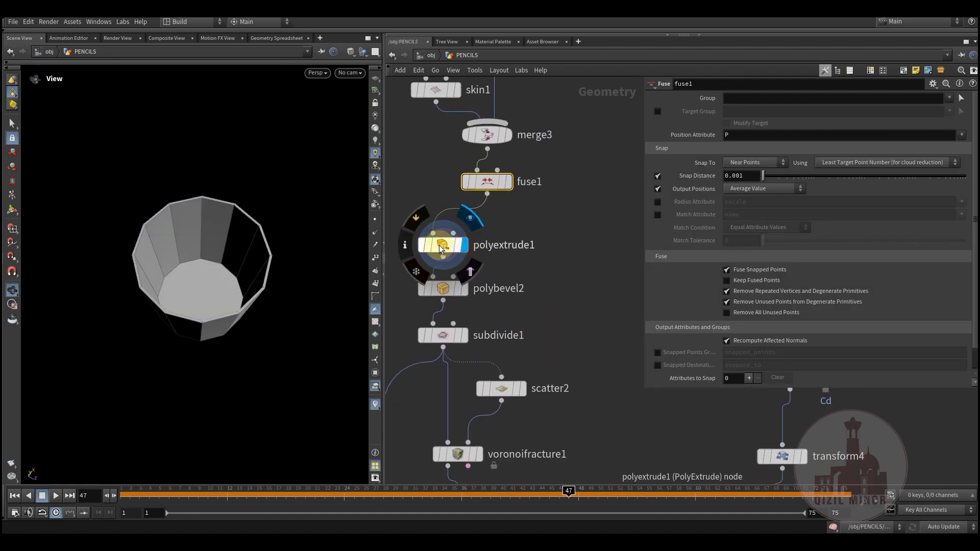
left_click(446, 290)
left_click_drag(230, 307, 254, 217)
Display the subdivide1 output, open its settings, and examine the smoothed cup from several angles.
left_click(464, 333)
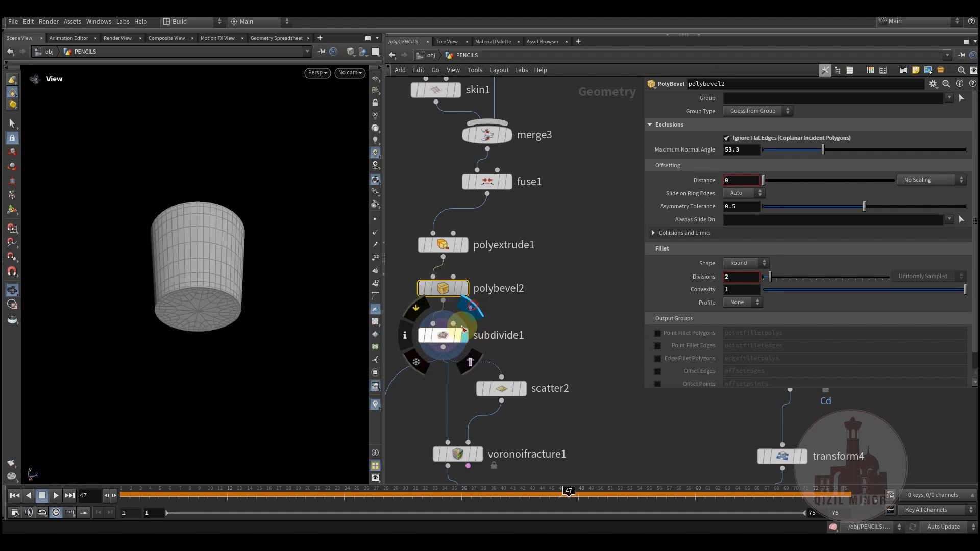
left_click(457, 335)
mouse_move(265, 337)
left_mouse_down()
mouse_move(228, 322)
mouse_move(223, 339)
mouse_move(239, 360)
mouse_move(248, 341)
left_mouse_up()
middle_click_drag(516, 342, 539, 223)
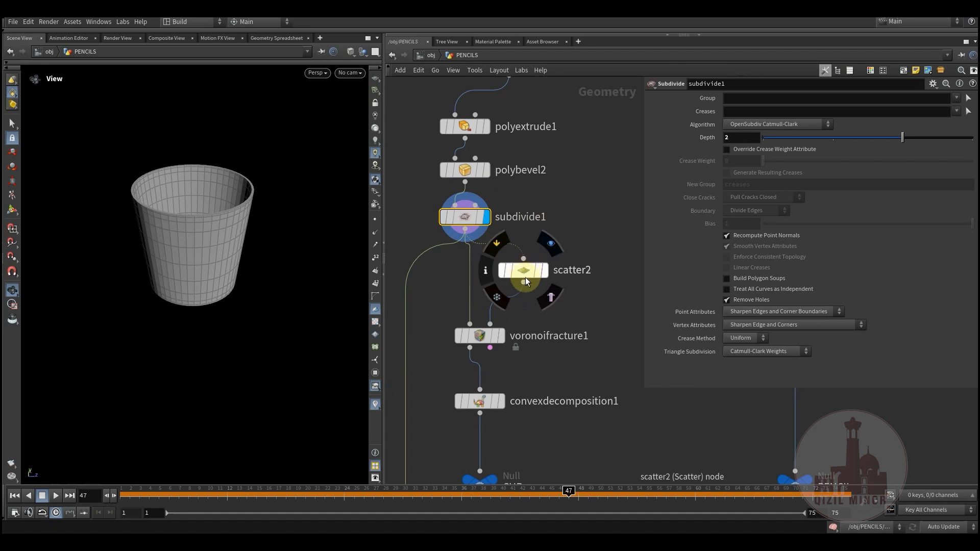
Move scatter2 slightly lower between subdivide1 and voronoifracture1.
middle_click_drag(575, 337, 566, 320)
scroll(562, 312, "down", 5)
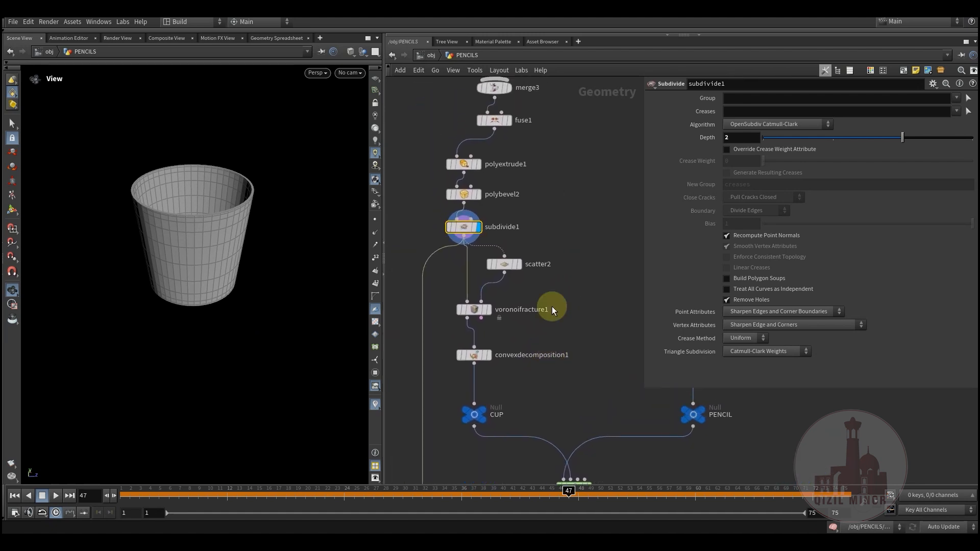
mouse_move(534, 337)
middle_mouse_down()
mouse_move(543, 277)
mouse_move(547, 345)
middle_mouse_up()
scroll(513, 285, "up", 3)
left_click_drag(519, 268, 510, 280)
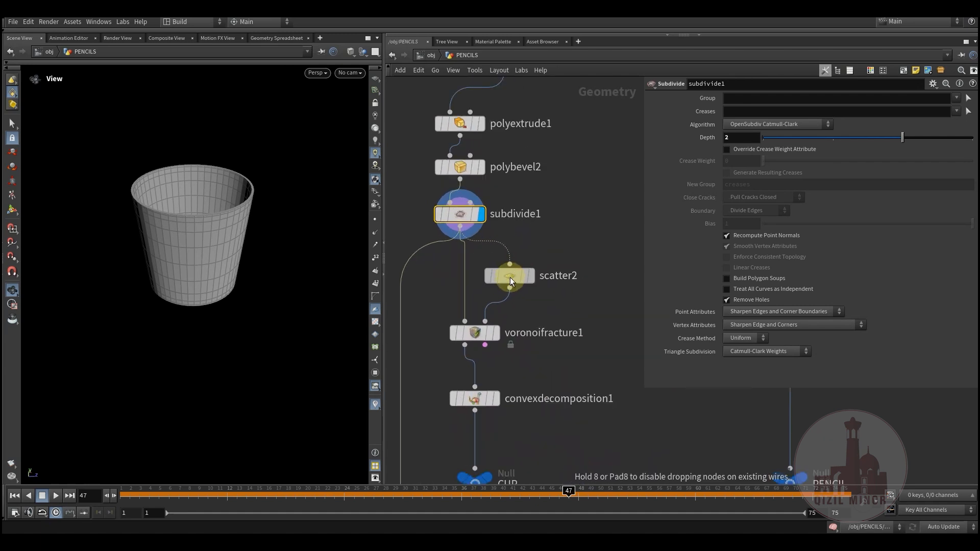
Move voronoifracture1 slightly lower in the network and display the scatter2 output with its settings.
middle_click_drag(562, 308, 554, 253)
mouse_move(462, 274)
left_click_drag(462, 274, 464, 286)
mouse_move(503, 223)
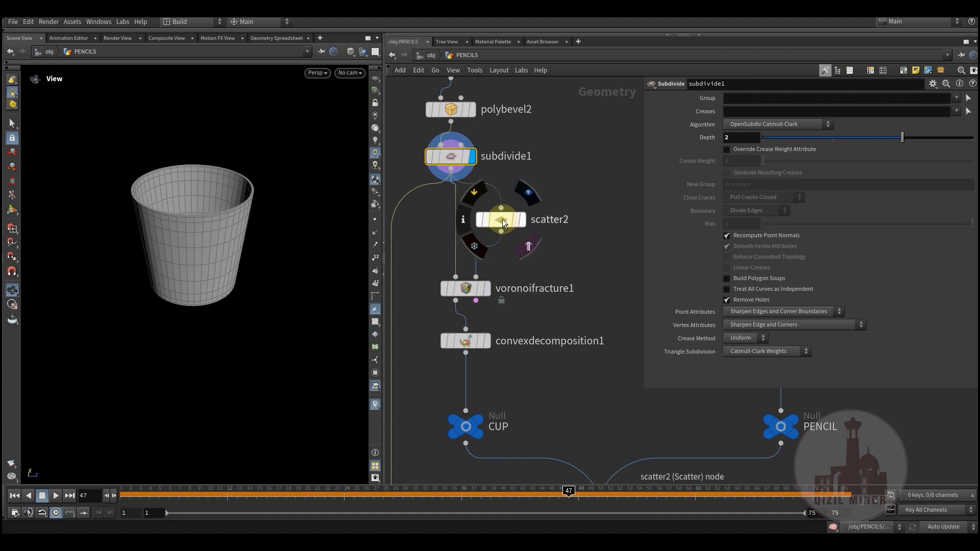
left_click(528, 191)
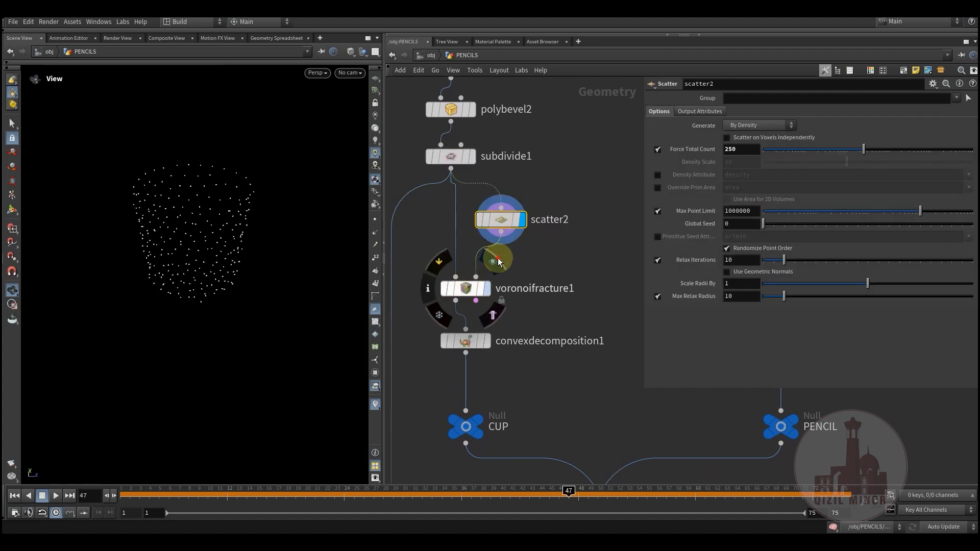
Display the voronoifracture1 and convexdecomposition1 outputs in turn, open their settings, and examine the fractured cup up close.
left_click(466, 290)
left_click_drag(240, 261, 215, 243)
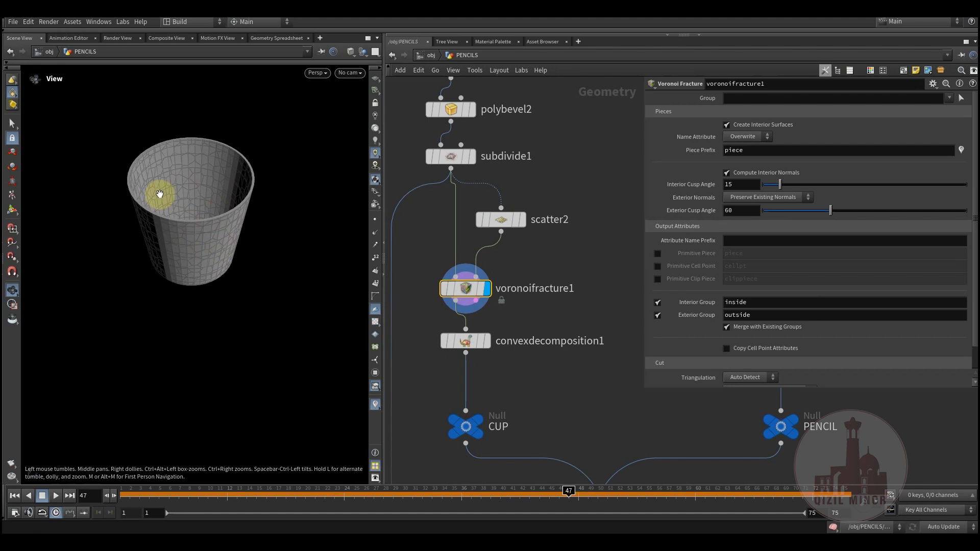
left_click(485, 341)
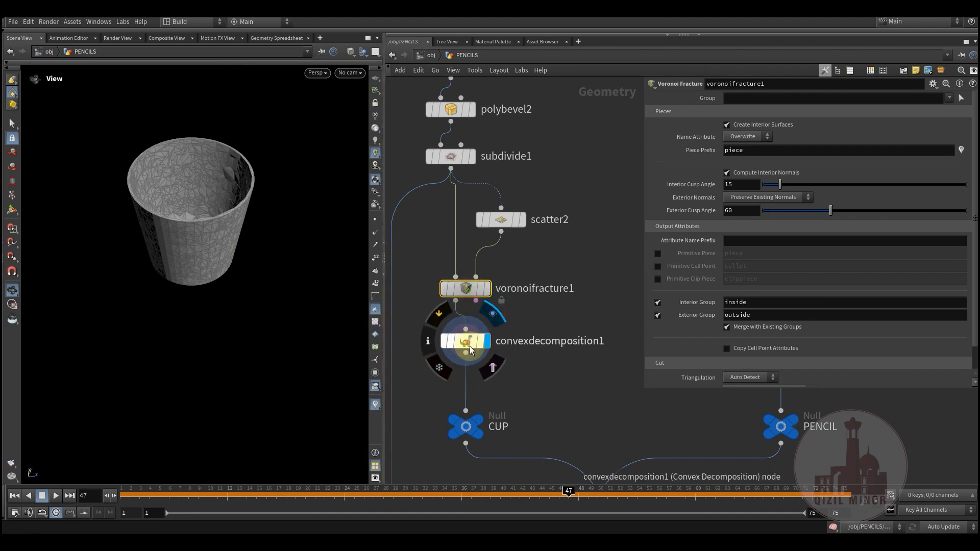
left_click(512, 350)
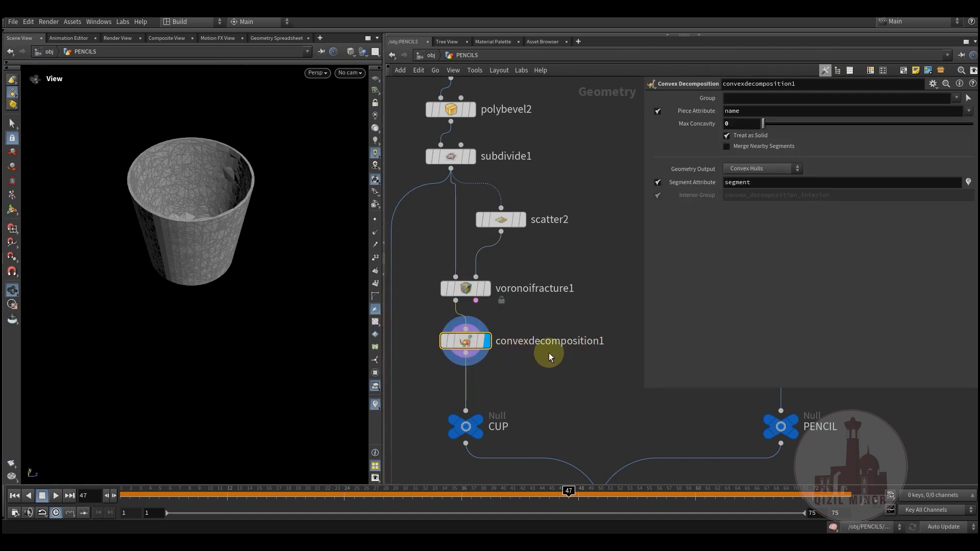
left_click_drag(164, 262, 192, 195)
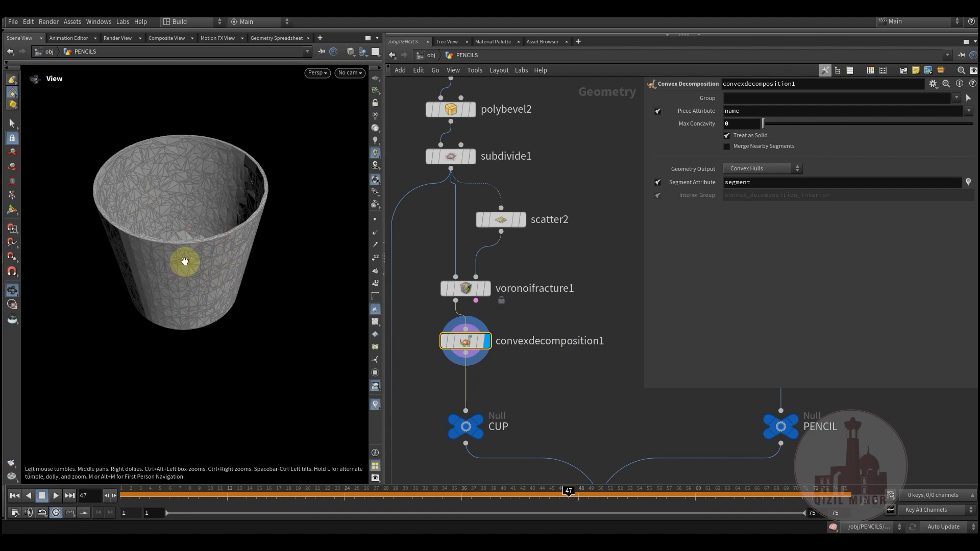
Display the CUP and PENCIL null outputs in turn and read the node information of both nulls.
middle_click_drag(562, 404, 515, 329)
left_click(440, 338)
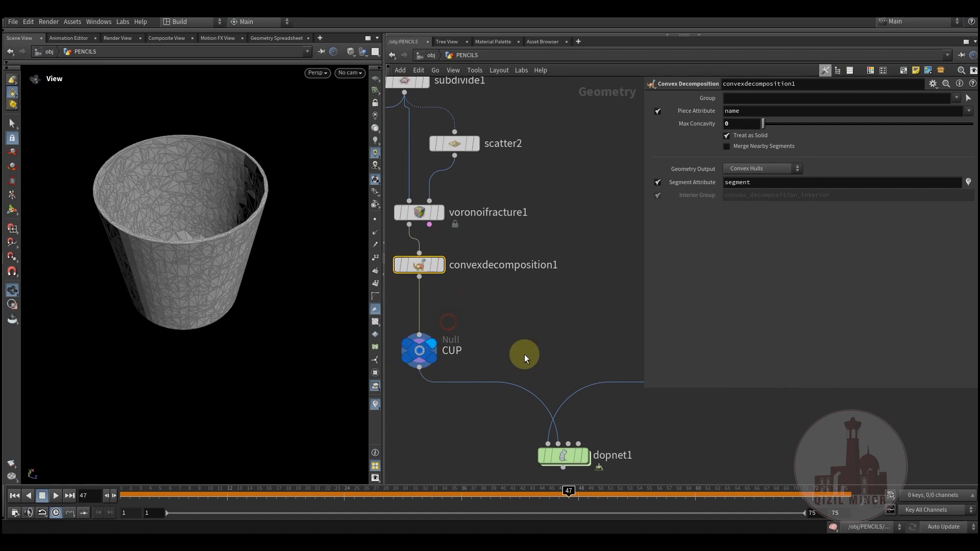
middle_click_drag(555, 362, 485, 306)
scroll(485, 306, "down", 2)
scroll(486, 305, "down", 1)
middle_click_drag(549, 309, 488, 357)
left_click(568, 328)
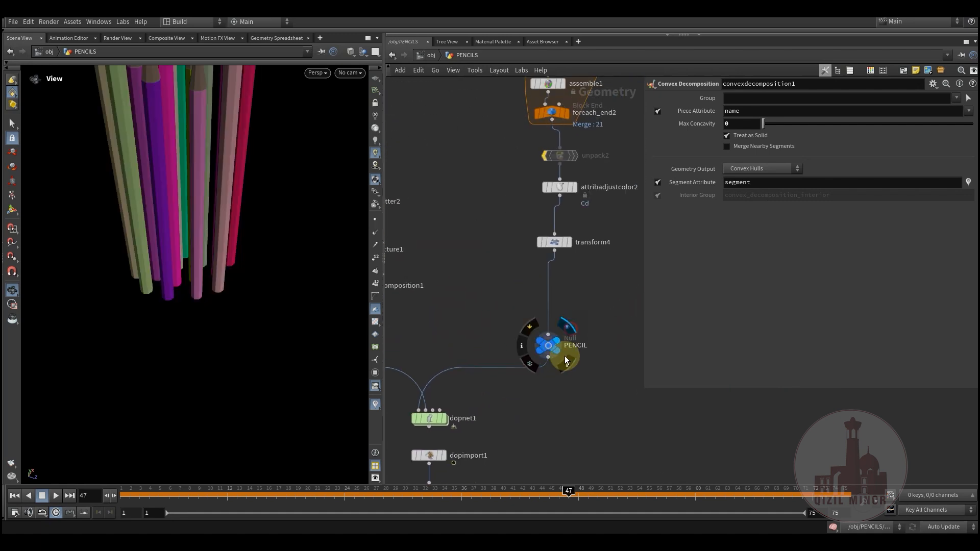
middle_click(549, 349)
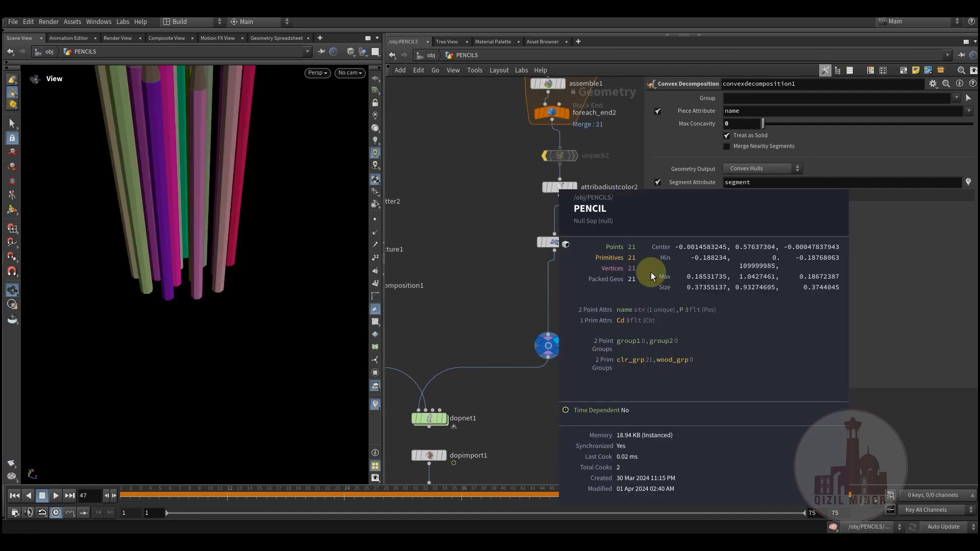
mouse_move(507, 307)
middle_mouse_down()
mouse_move(569, 308)
mouse_move(616, 293)
middle_mouse_up()
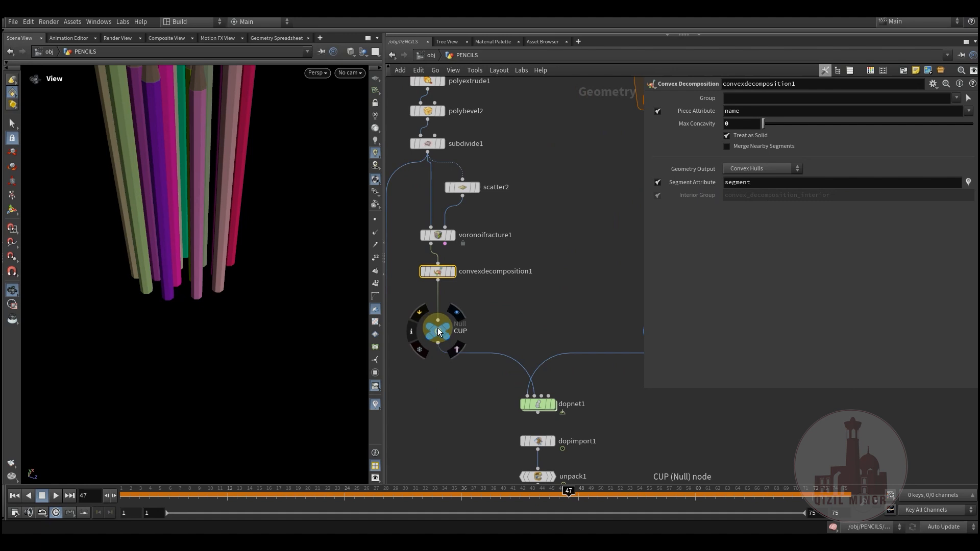
middle_click(438, 332)
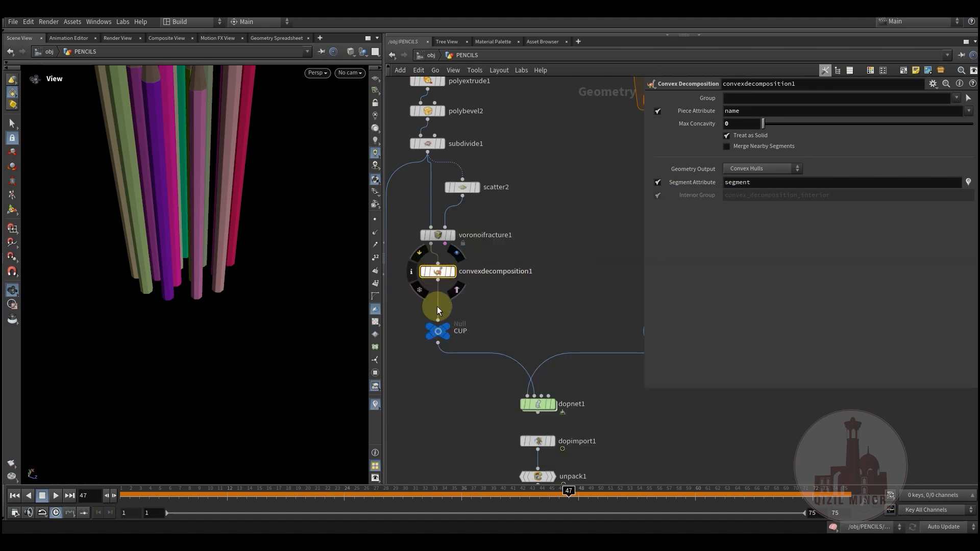
Enter the dopnet1 simulation network and open the settings of rbdpackedobject1.
middle_click_drag(542, 418, 527, 373)
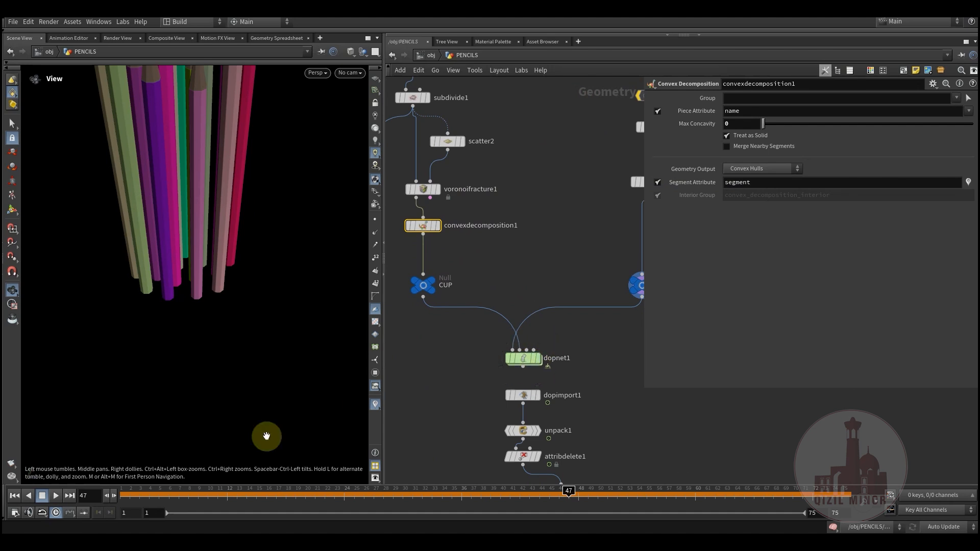
double_click(524, 359)
key("h")
scroll(492, 299, "down", 3)
middle_click_drag(477, 355, 470, 262)
left_click(476, 241)
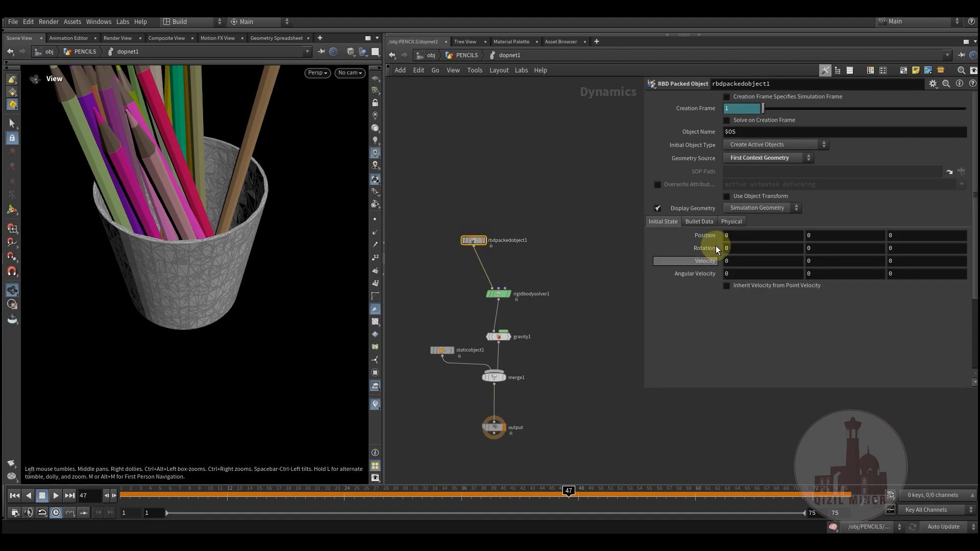
scroll(438, 340, "up", 3)
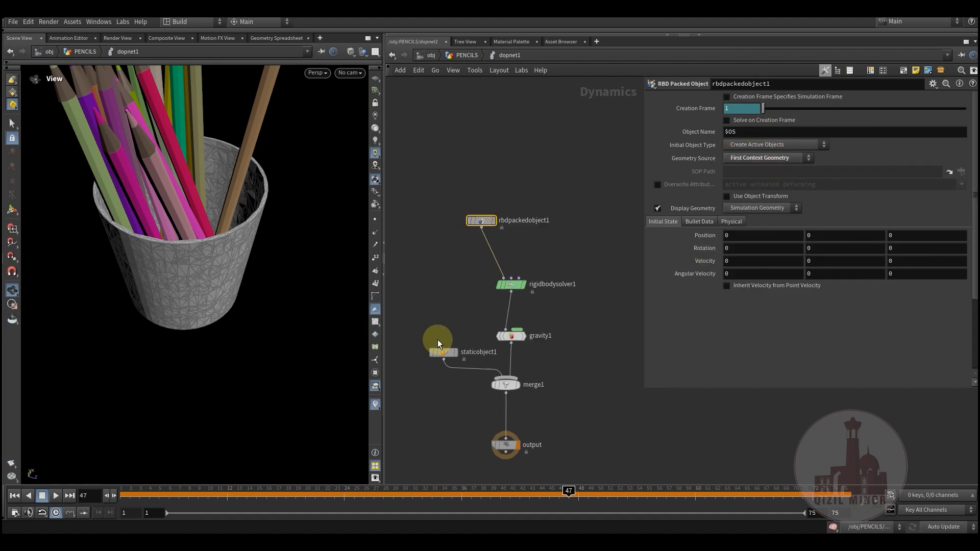
Open the settings of staticobject1 and review its SOP path and Bullet collision data.
left_click(451, 353)
middle_click_drag(463, 303, 468, 291)
left_click(577, 336)
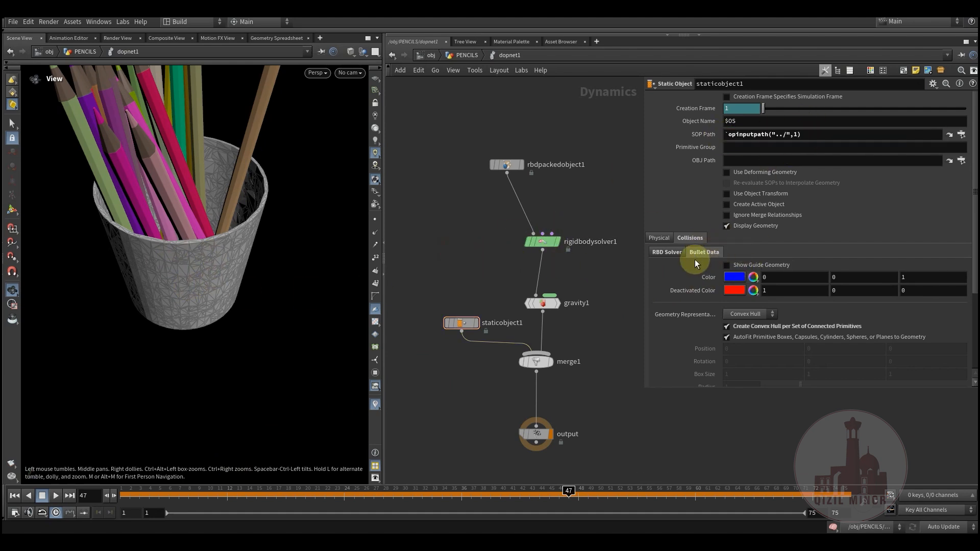
scroll(704, 267, "down", 1)
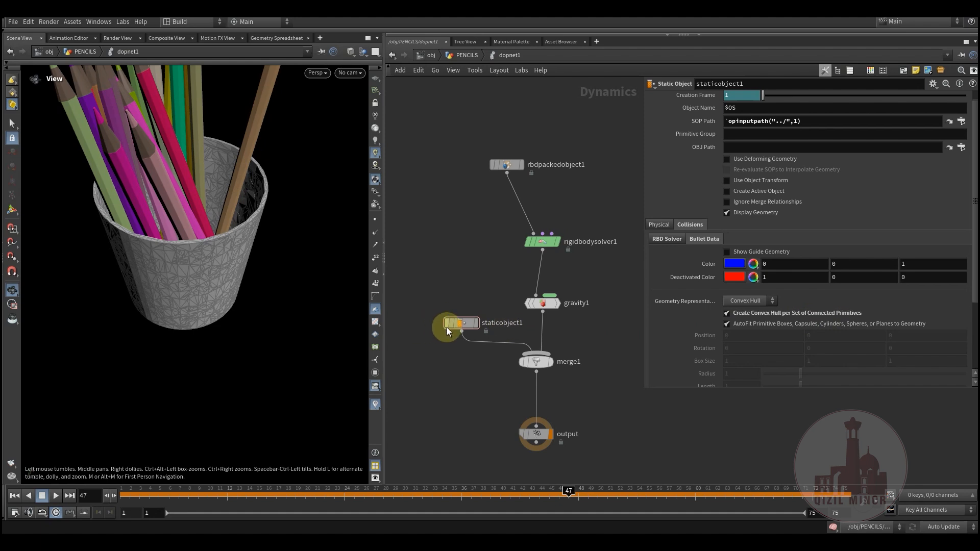
Turn off Display Geometry for staticobject1 and temporarily show its Bullet guide geometry to inspect the cup's collision shape.
left_click(727, 252)
left_click(728, 212)
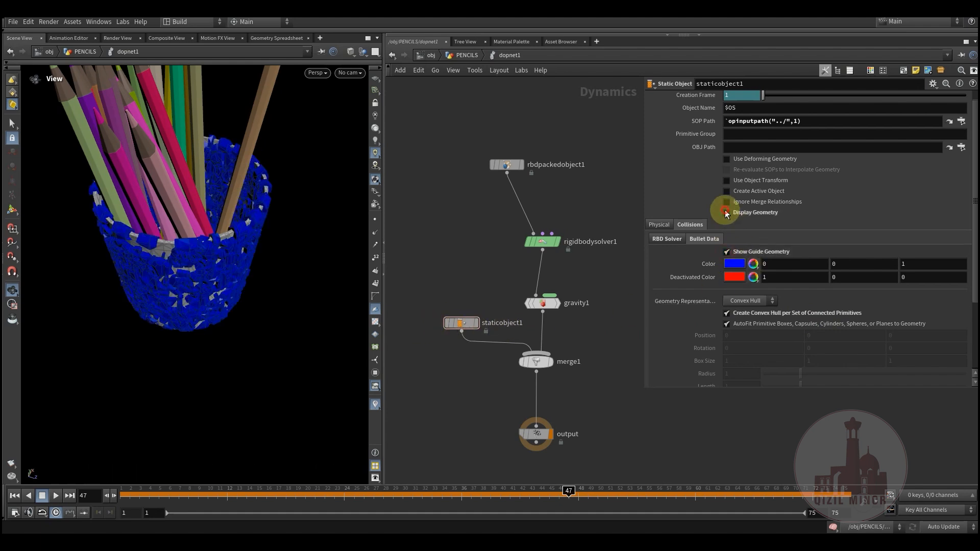
mouse_move(153, 259)
left_mouse_down()
mouse_move(230, 223)
mouse_move(158, 204)
mouse_move(169, 271)
mouse_move(199, 280)
mouse_move(221, 229)
mouse_move(172, 224)
mouse_move(179, 219)
mouse_move(160, 259)
mouse_move(221, 221)
mouse_move(201, 261)
mouse_move(208, 228)
mouse_move(177, 182)
left_mouse_up()
left_click(726, 253)
Scrub the pencil simulation from the first frame to frame 75 and examine how the pencils settle.
middle_click_drag(480, 378, 482, 360)
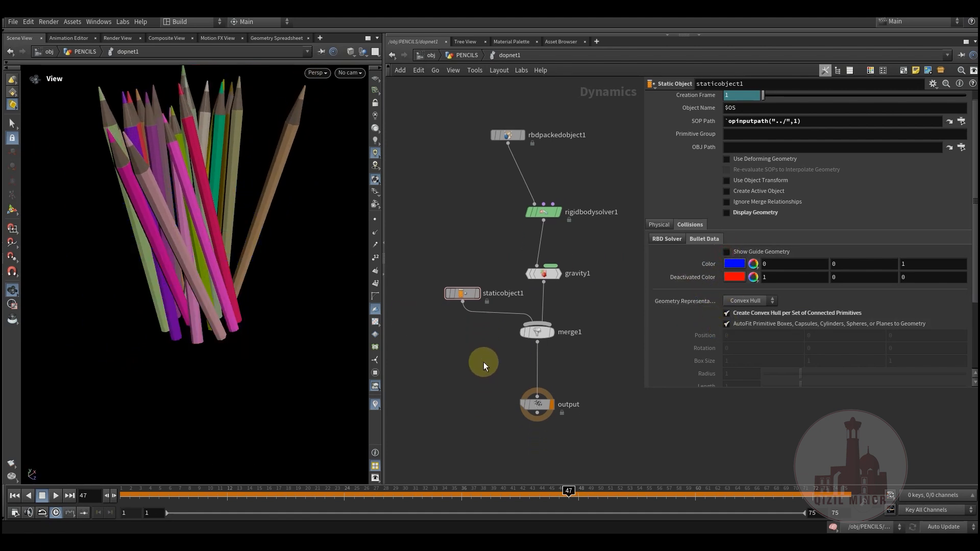
left_click(128, 494)
left_click_drag(103, 499, 857, 507)
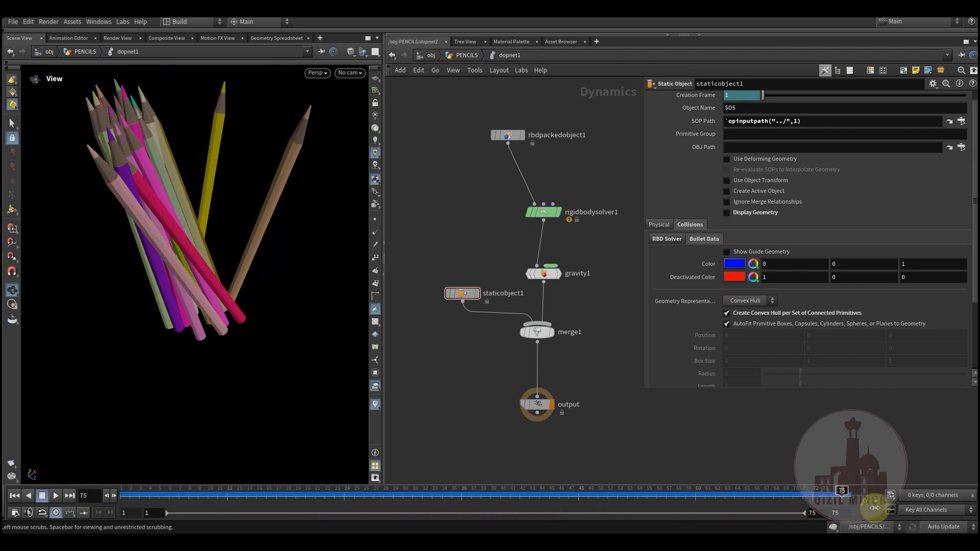
mouse_move(219, 284)
left_mouse_down()
mouse_move(201, 280)
mouse_move(213, 323)
mouse_move(312, 305)
mouse_move(298, 281)
mouse_move(412, 279)
left_mouse_up()
middle_click_drag(463, 216, 456, 236)
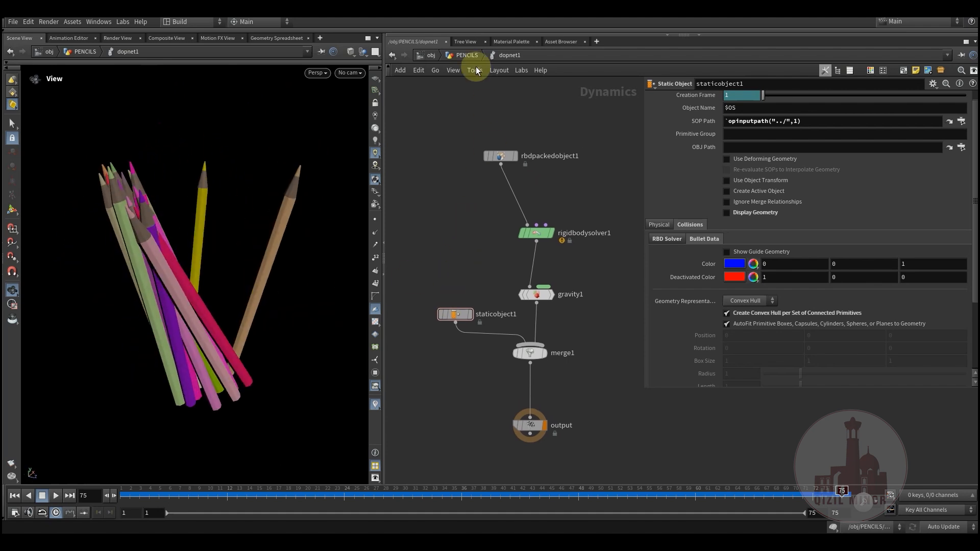
Return to the PENCILS network and display the dopimport1 output at frame 72 with its settings open.
left_click(457, 54)
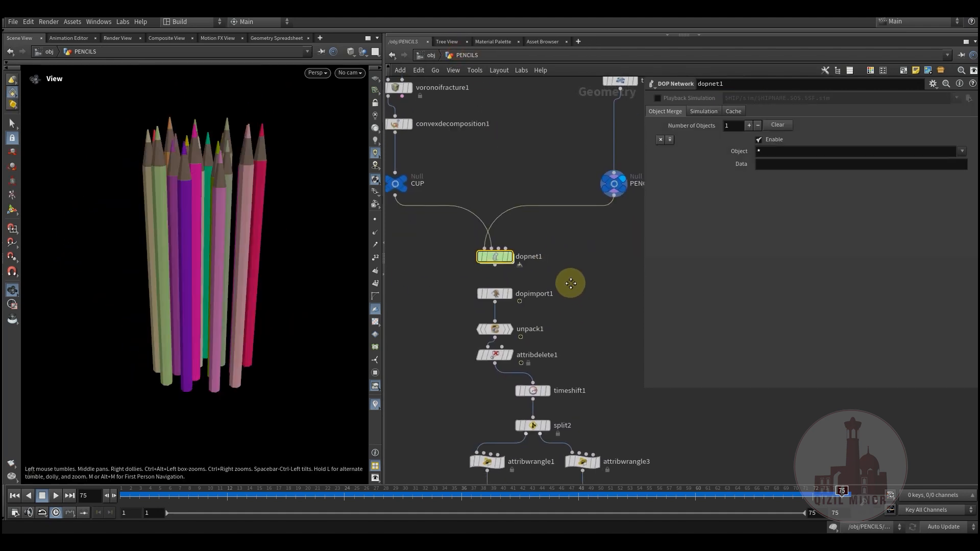
left_click(813, 501)
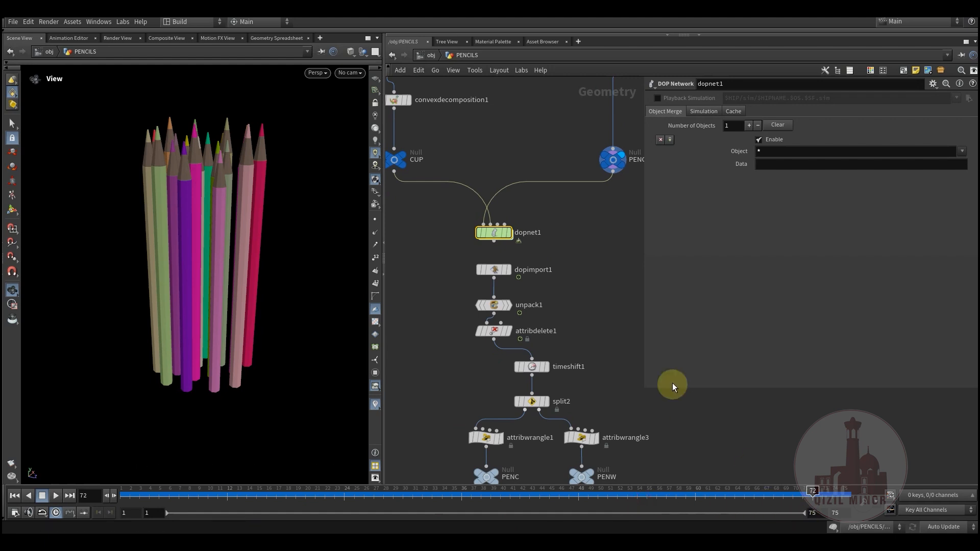
left_click(507, 269)
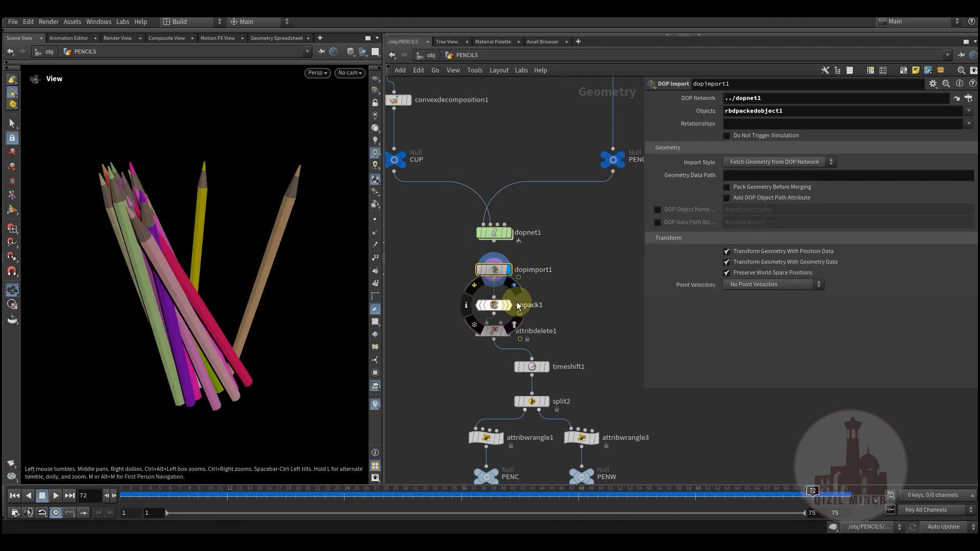
Open unpack1's settings and display the unpack1 and attribdelete1 outputs in turn.
left_click(516, 305)
middle_click_drag(570, 317, 490, 269)
mouse_move(470, 268)
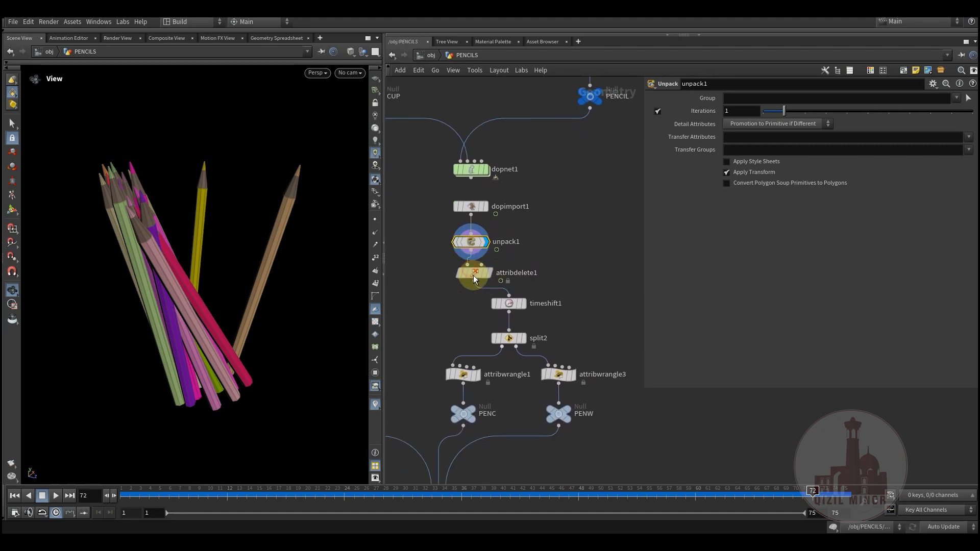
left_click(499, 270)
middle_click_drag(471, 346, 465, 291)
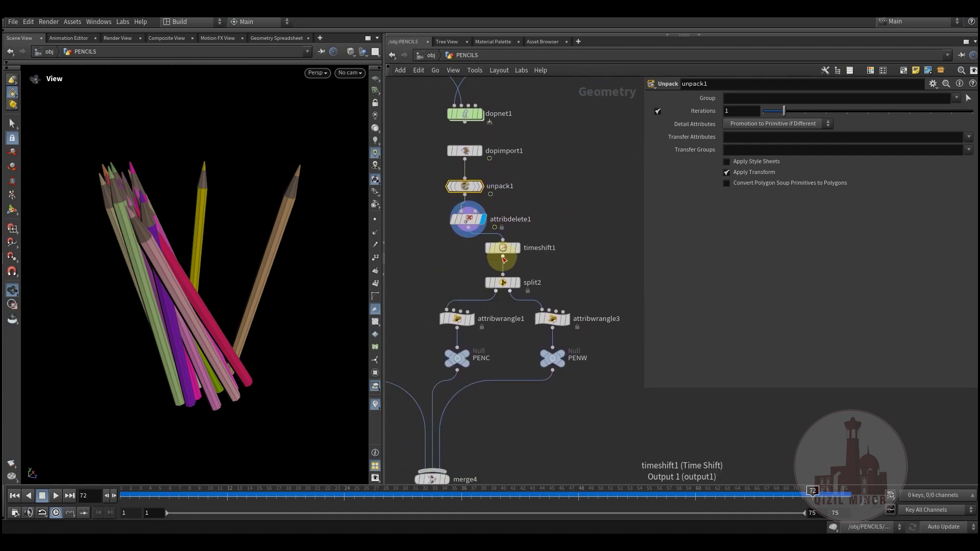
Move attribadjustcolor2 from above transform4 to between attribdelete1 and timeshift1, making room below attribdelete1, and display its output.
left_click_drag(505, 252, 505, 264)
middle_click_drag(552, 189, 514, 357)
scroll(514, 357, "down", 3)
middle_click_drag(587, 209, 557, 279)
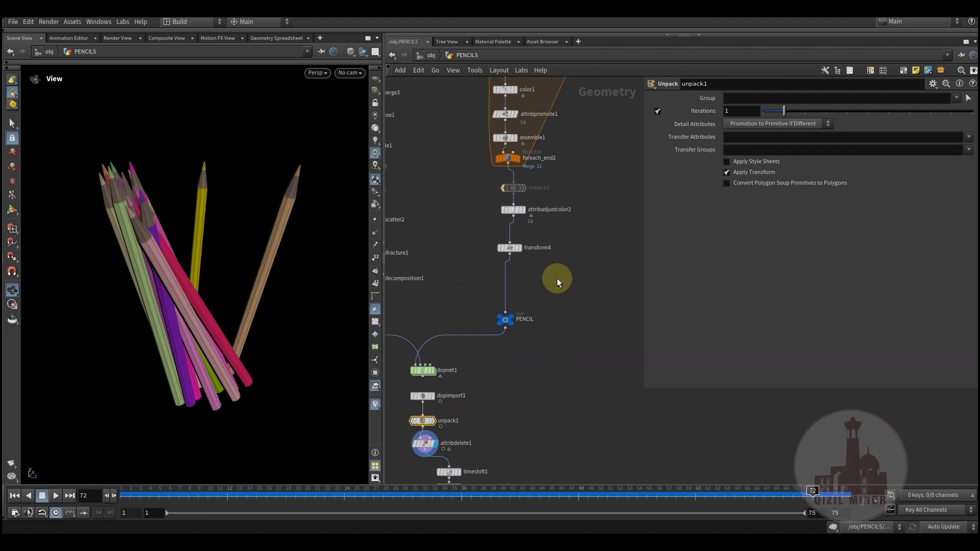
left_click_drag(514, 208, 593, 306)
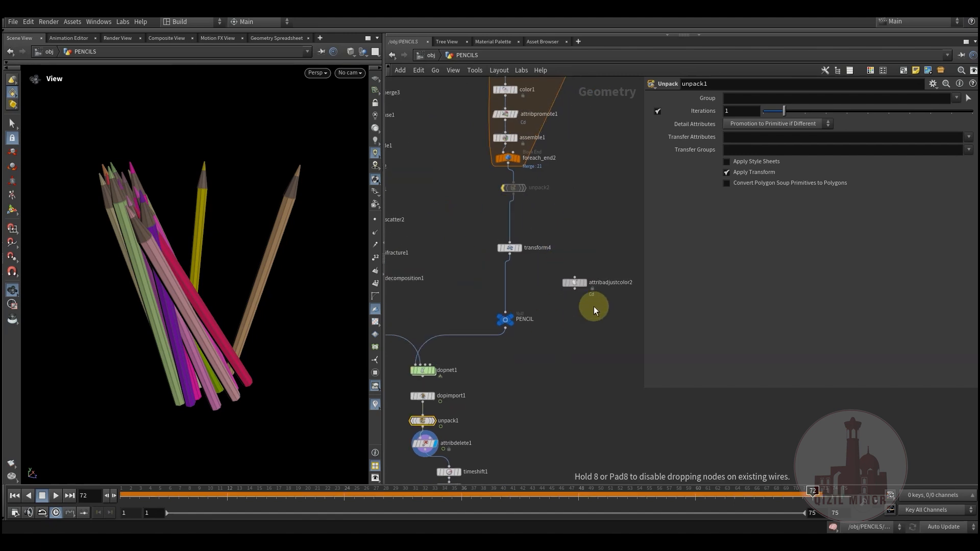
middle_click_drag(506, 445, 558, 215)
scroll(558, 215, "up", 3)
mouse_move(592, 262)
left_mouse_down()
mouse_move(502, 280)
mouse_move(499, 290)
mouse_move(465, 286)
left_mouse_up()
left_click(515, 275)
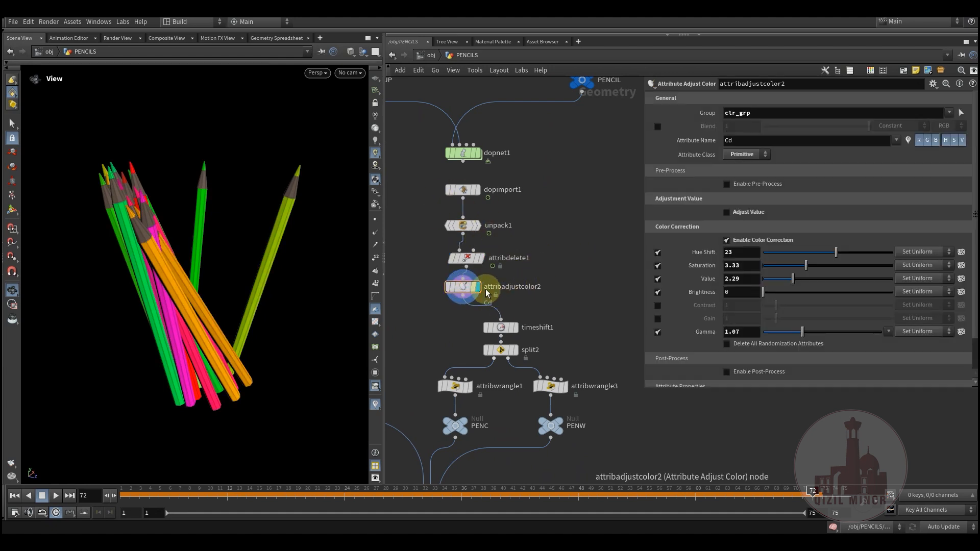
Try different hue shifts in attribadjustcolor2 and set the Hue Shift to -31 for the clr_grp primitives.
mouse_move(827, 260)
left_mouse_down()
mouse_move(829, 248)
mouse_move(837, 250)
left_mouse_up()
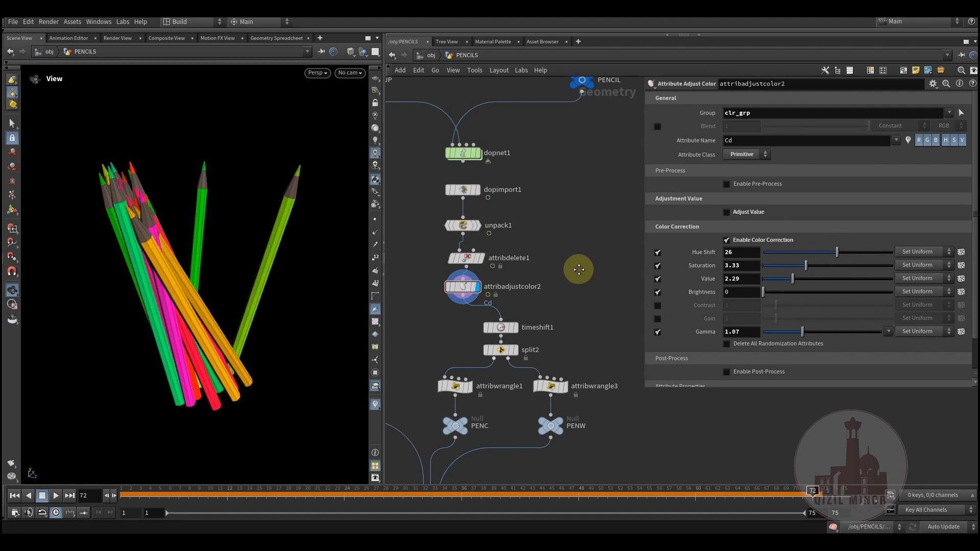
middle_click_drag(579, 270, 598, 234)
left_click_drag(215, 320, 184, 327)
left_click_drag(862, 261, 817, 252)
mouse_move(72, 285)
left_mouse_down()
mouse_move(88, 300)
mouse_move(153, 227)
mouse_move(138, 232)
left_mouse_up()
Display the split2, PENC and PENW outputs in turn to examine how the coloured parts and the wood are separated.
middle_click_drag(438, 301, 500, 244)
mouse_move(527, 242)
left_click(546, 224)
left_click(568, 229)
scroll(461, 286, "down", 2)
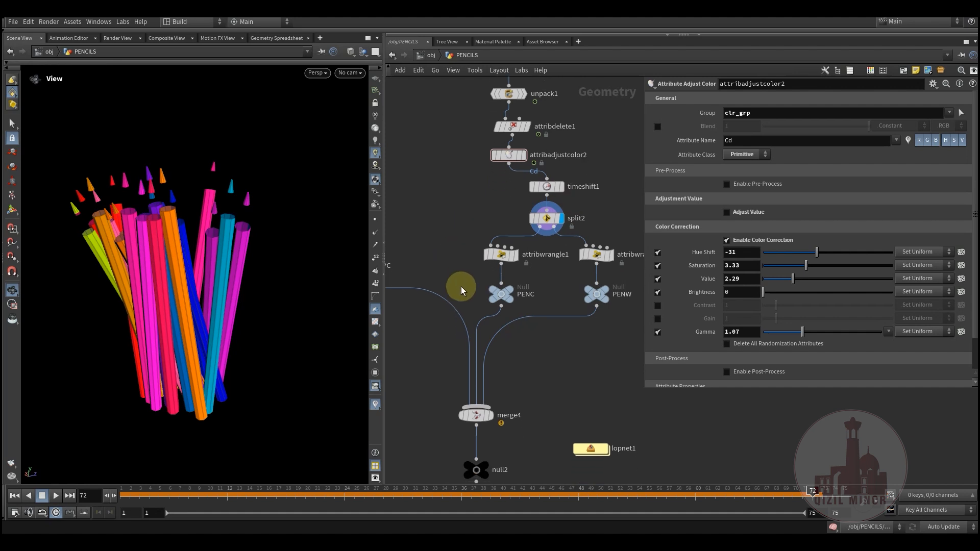
middle_click_drag(597, 302, 531, 313)
mouse_move(531, 307)
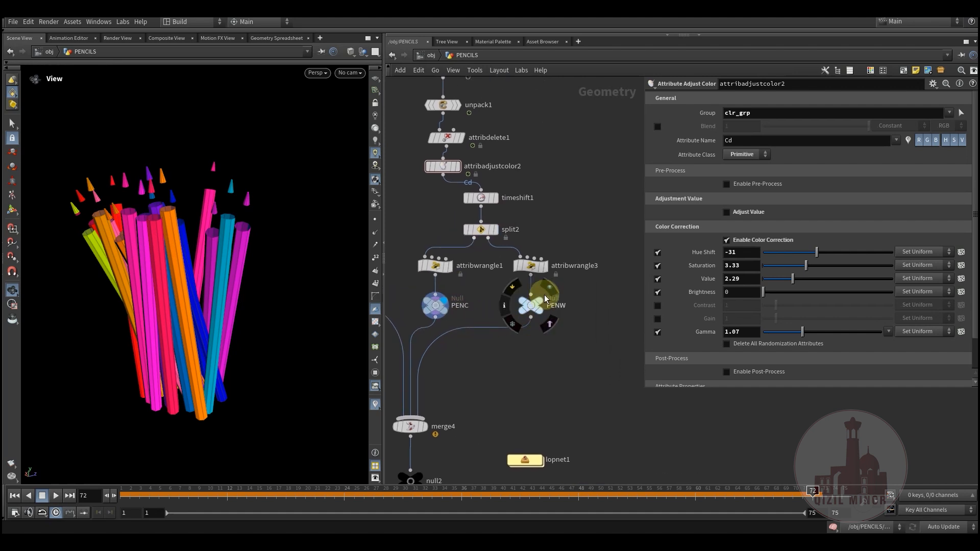
left_click(549, 287)
left_click_drag(173, 349, 151, 309)
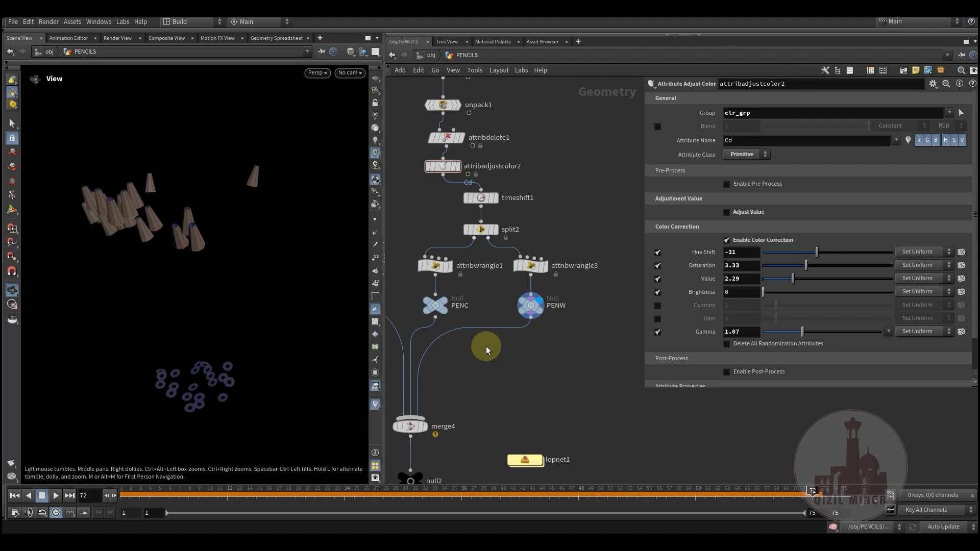
Display the CUPC null output to examine the unfractured cup that feeds merge4.
middle_click_drag(470, 367, 608, 385)
scroll(592, 374, "down", 3)
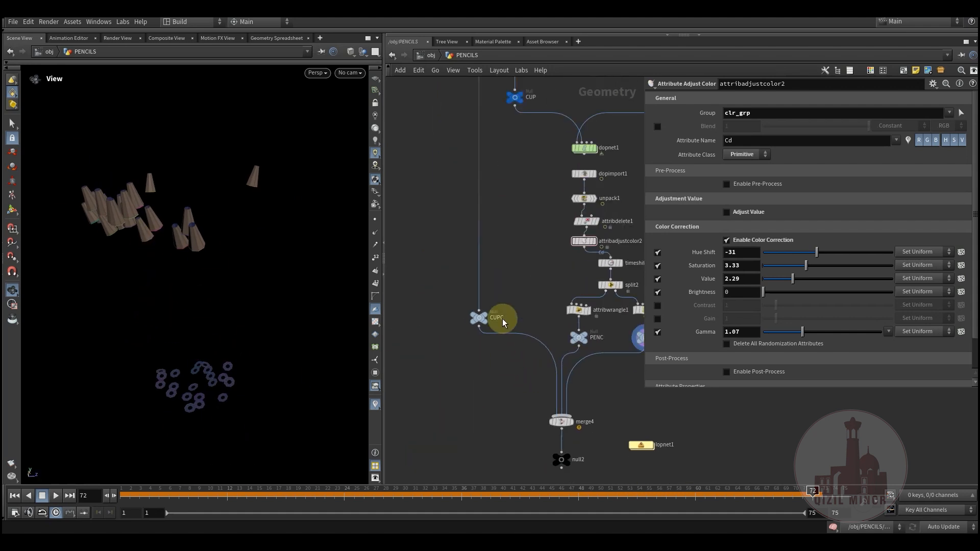
left_click(495, 312)
Enter the lopnet1 network beside null2.
middle_click_drag(569, 452, 470, 362)
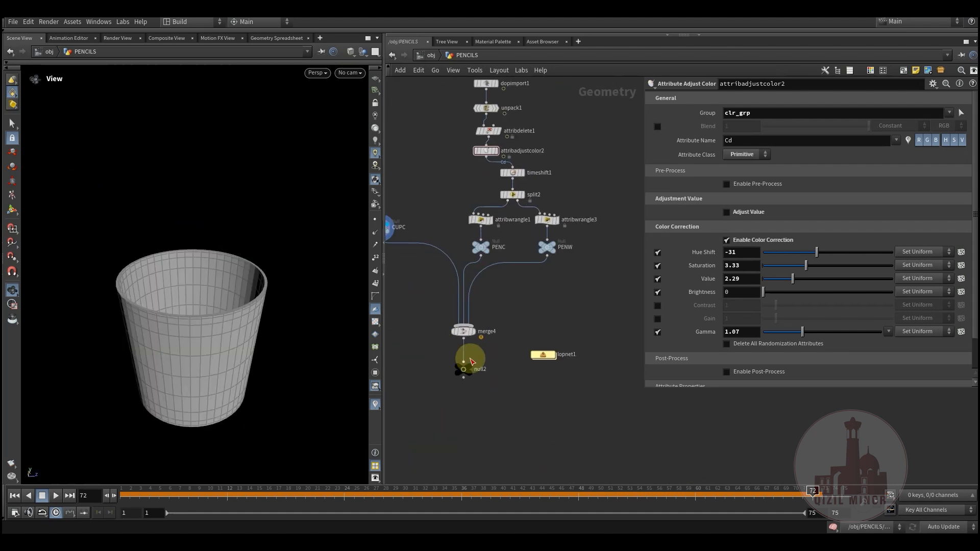
scroll(550, 352, "up", 3)
double_click(541, 357)
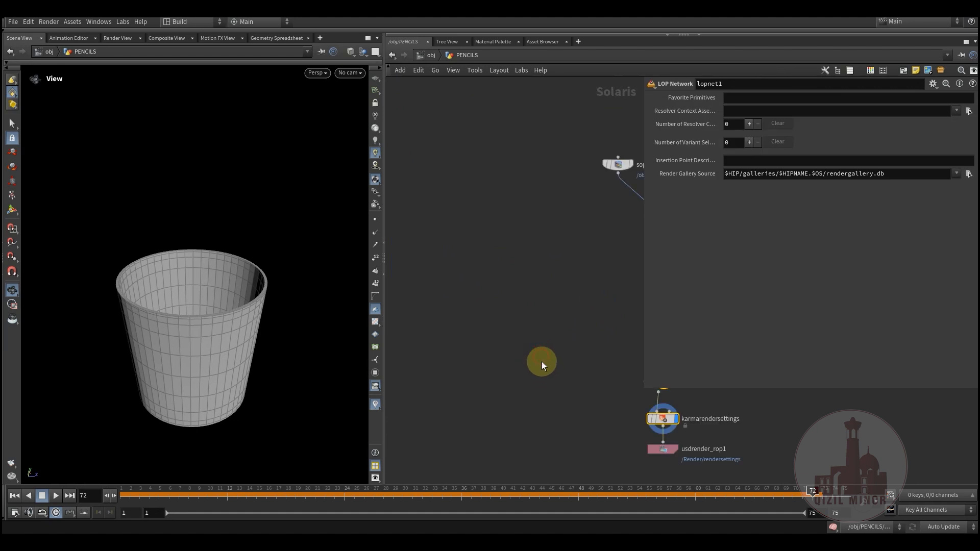
Frame the lopnet1 network and hide the camera and light guides in the viewport.
key("h")
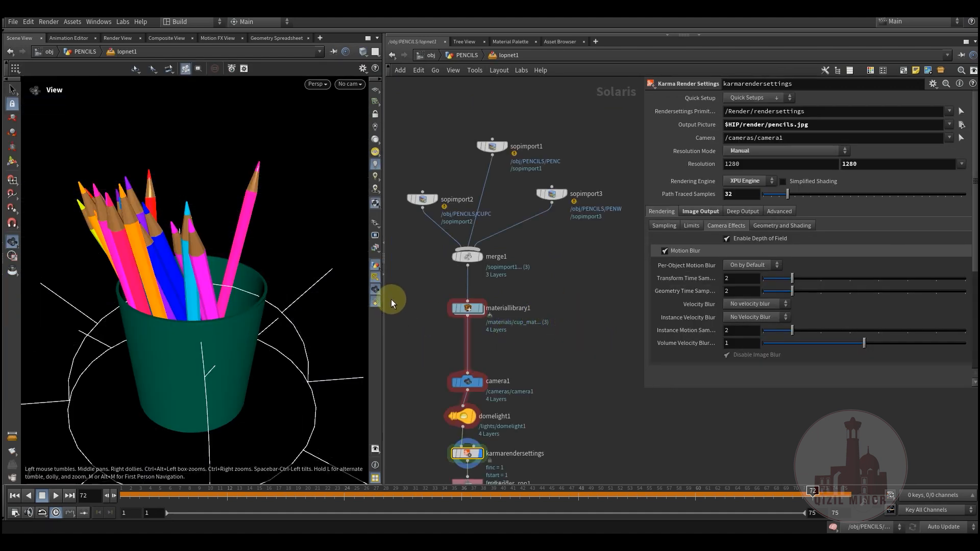
left_click(376, 275)
Examine the SOP Path settings of sopimport1, sopimport3 and sopimport2 that feed merge1.
middle_click_drag(564, 301, 582, 385)
left_click_drag(519, 220, 523, 202)
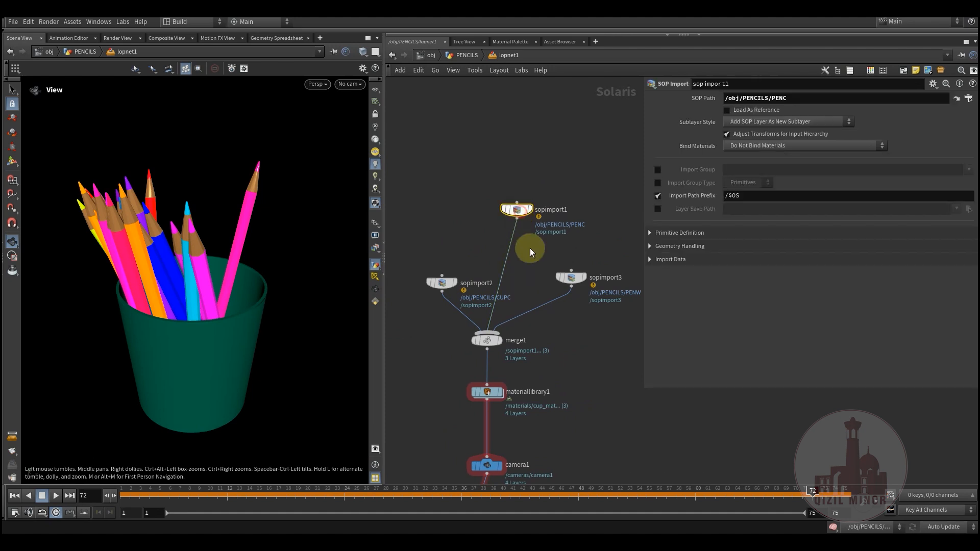
left_click_drag(573, 284, 562, 261)
middle_click_drag(504, 311, 527, 298)
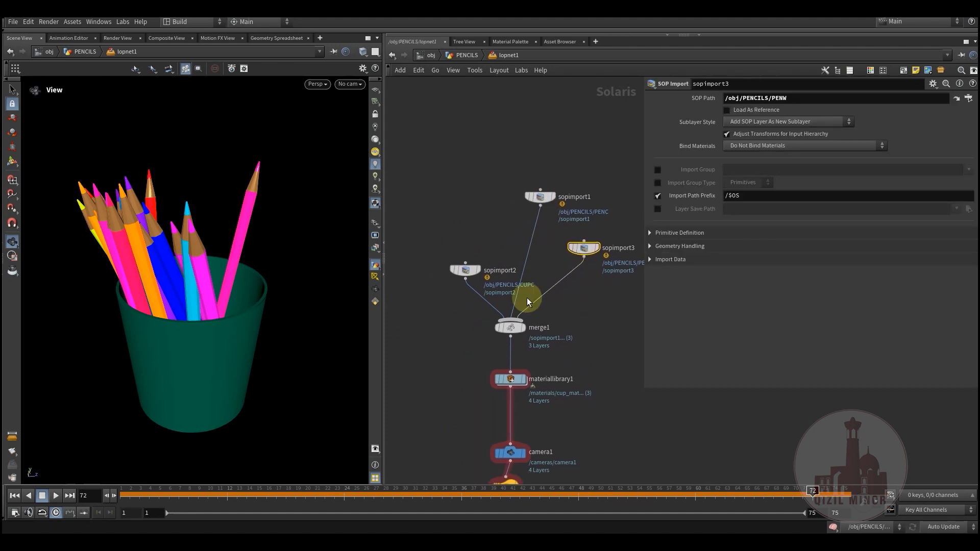
mouse_move(465, 271)
left_mouse_down()
mouse_move(449, 271)
mouse_move(463, 270)
left_mouse_up()
middle_click_drag(498, 380, 481, 326)
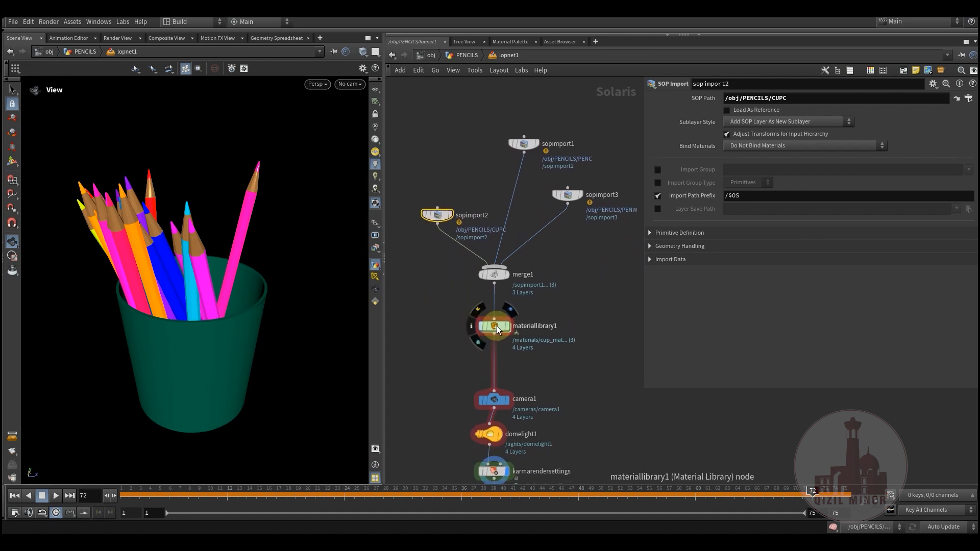
Open pencil_mat inside materiallibrary1 and inspect the settings of its usdprimvarreader1 node.
double_click(497, 326)
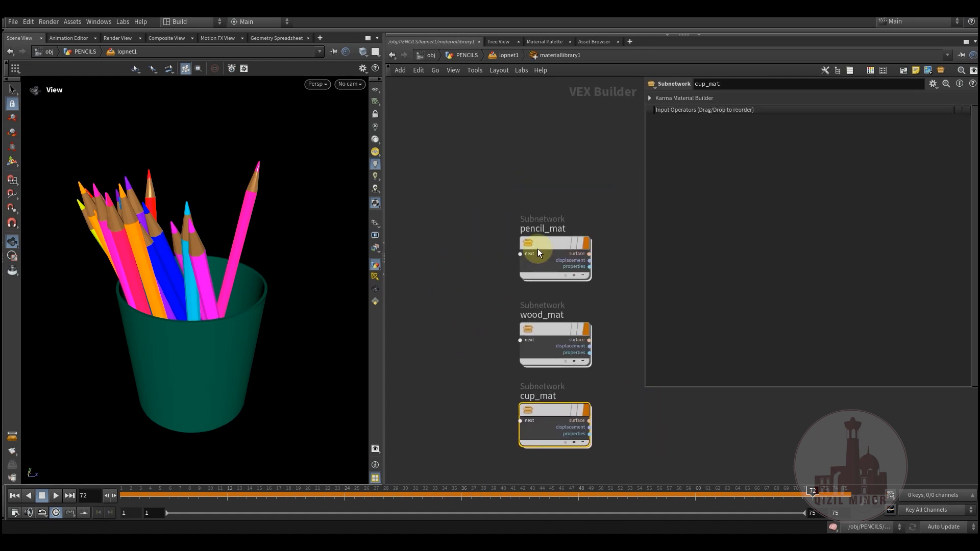
double_click(538, 249)
left_click_drag(501, 252, 501, 249)
left_click(500, 251)
middle_click_drag(512, 334, 492, 361)
left_click_drag(488, 280, 505, 268)
key("Return")
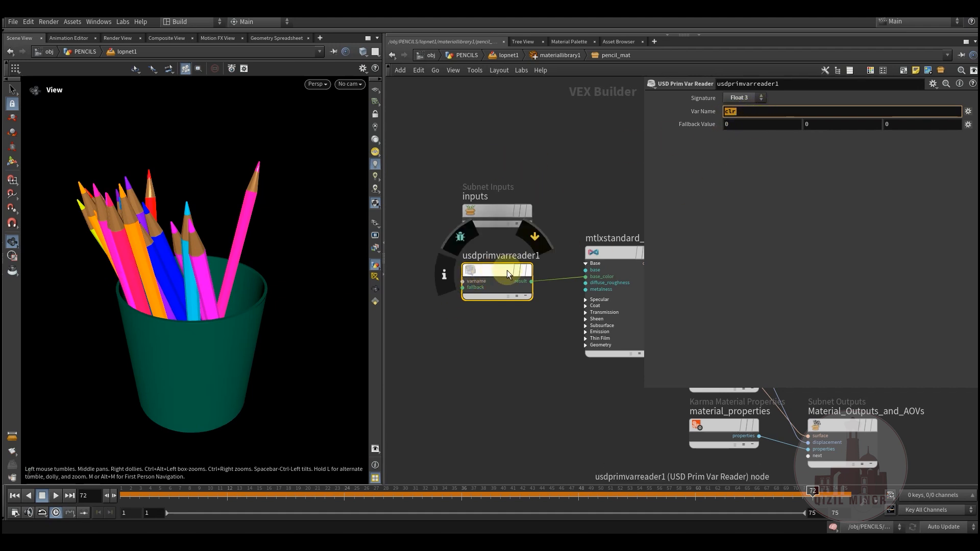
Move the inputs node clear of usdprimvarreader1 and check the reader's Var Name against the pencil colours in the viewport.
left_click_drag(494, 211, 455, 152)
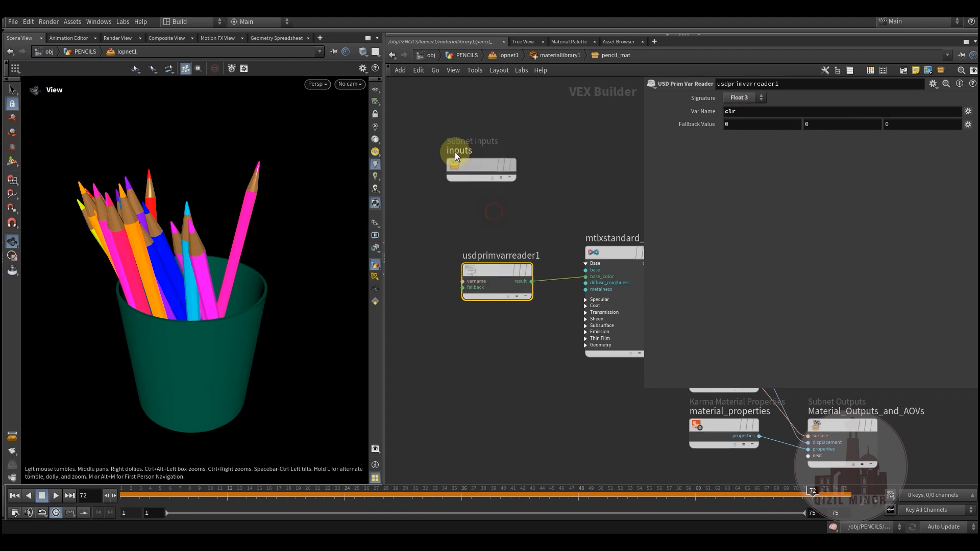
left_click_drag(472, 263, 451, 254)
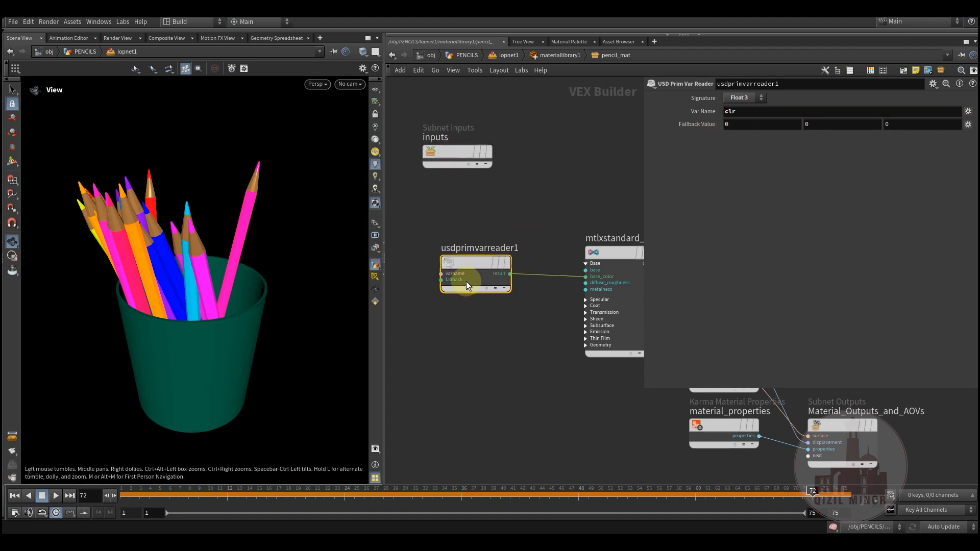
left_click(733, 122)
left_click_drag(483, 265, 478, 265)
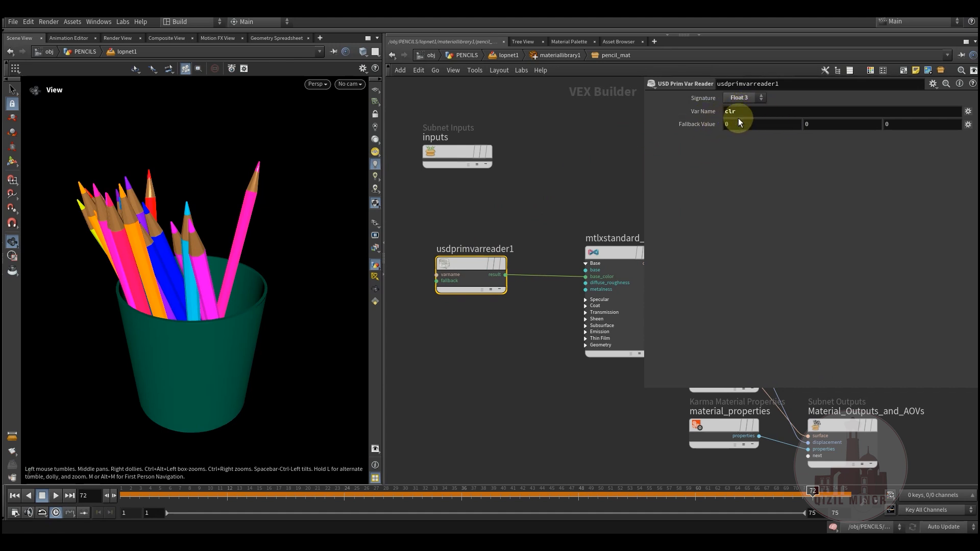
left_click_drag(738, 113, 720, 115)
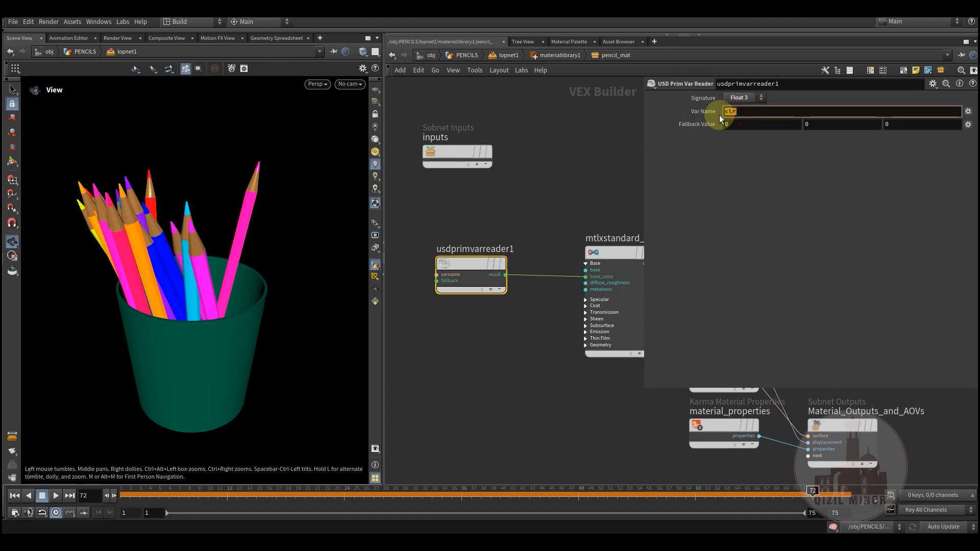
left_click(538, 201)
left_click_drag(468, 257, 489, 260)
mouse_move(76, 248)
left_mouse_down()
mouse_move(61, 247)
mouse_move(197, 286)
mouse_move(187, 230)
left_mouse_up()
Look inside wood_mat, and open cup_mat to examine its kma_camerafalloff1 base and edge colours.
left_click(556, 56)
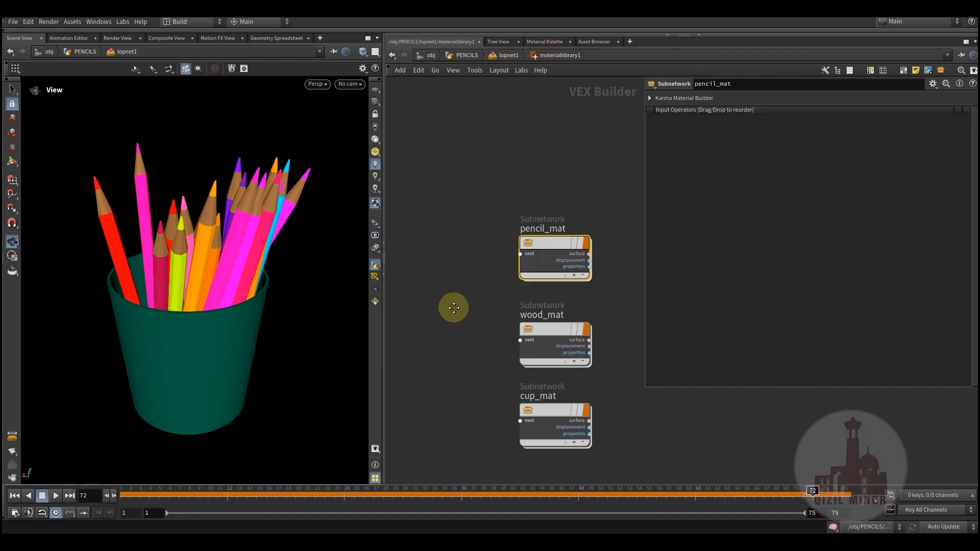
double_click(528, 254)
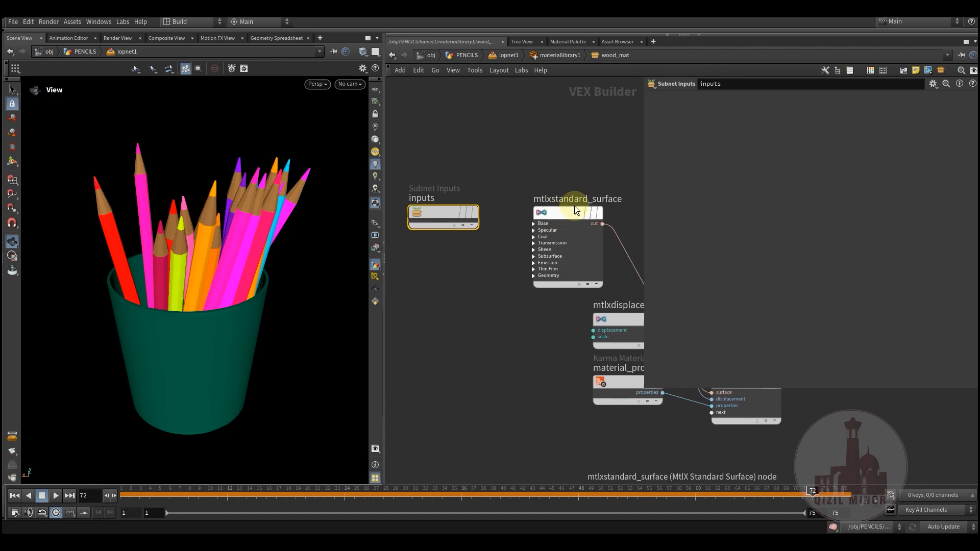
left_click(540, 57)
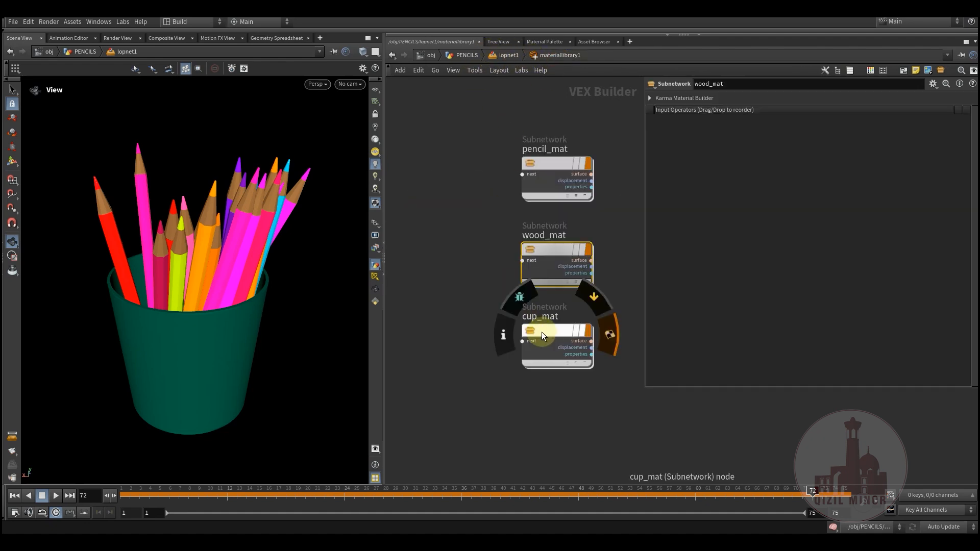
double_click(549, 329)
left_click_drag(480, 305, 507, 236)
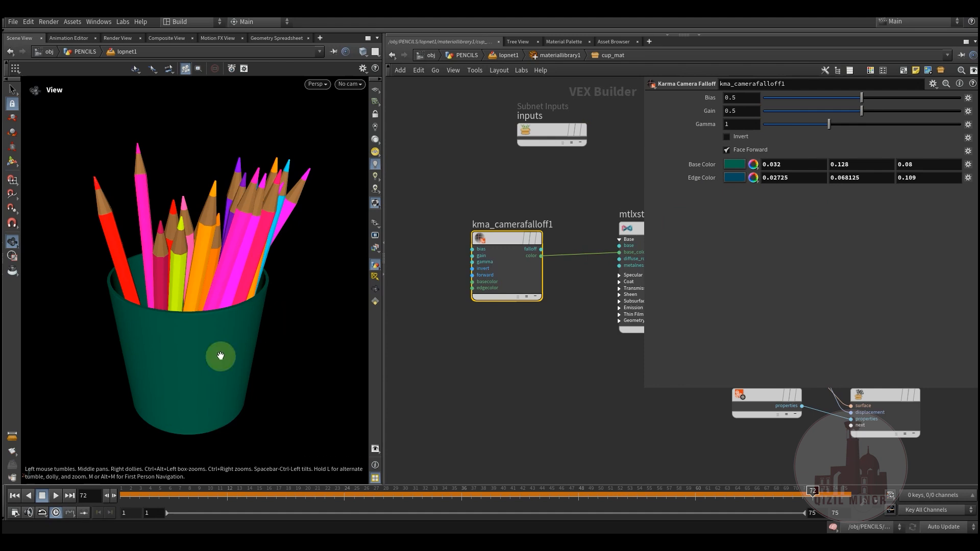
Switch the viewport renderer to Karma XPU and examine the rendered cup and pencils from several angles.
left_click(317, 85)
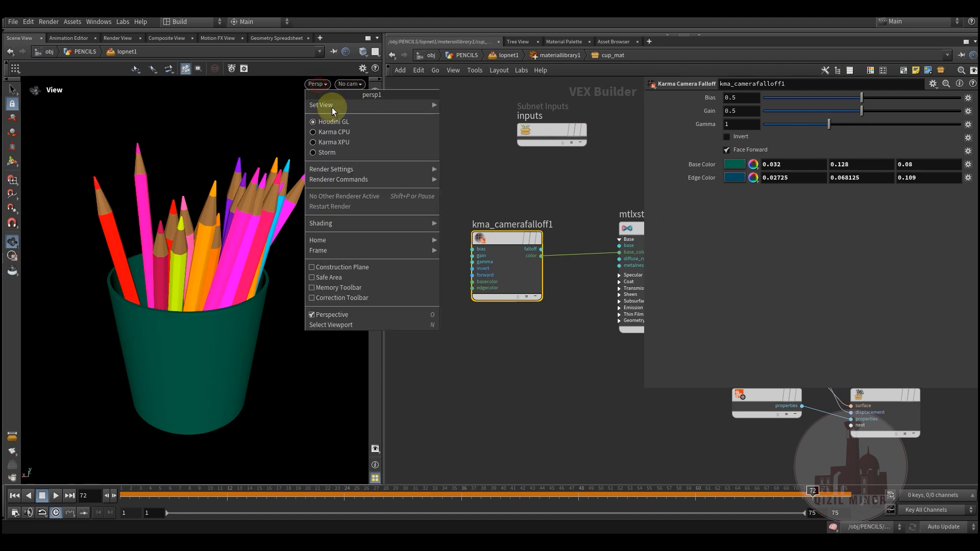
left_click(337, 143)
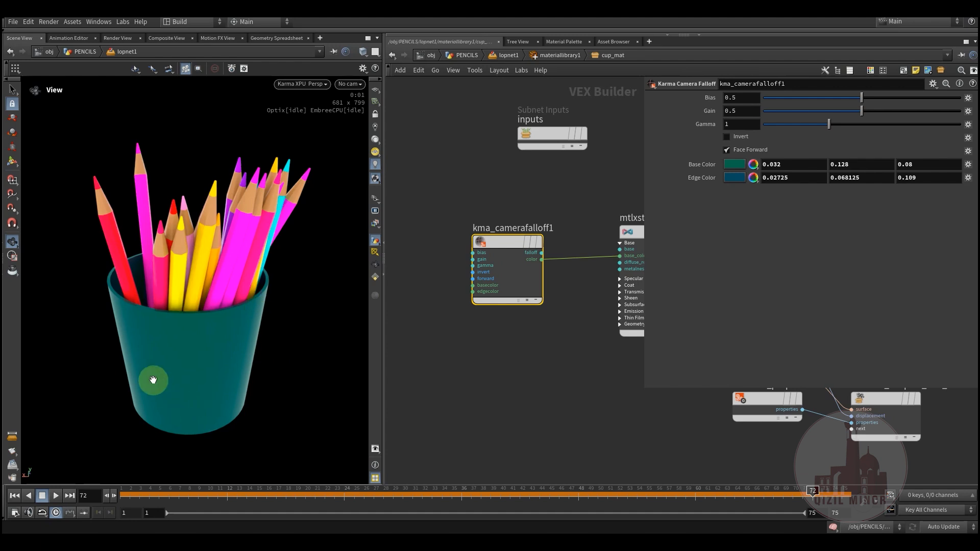
left_click_drag(515, 234, 515, 228)
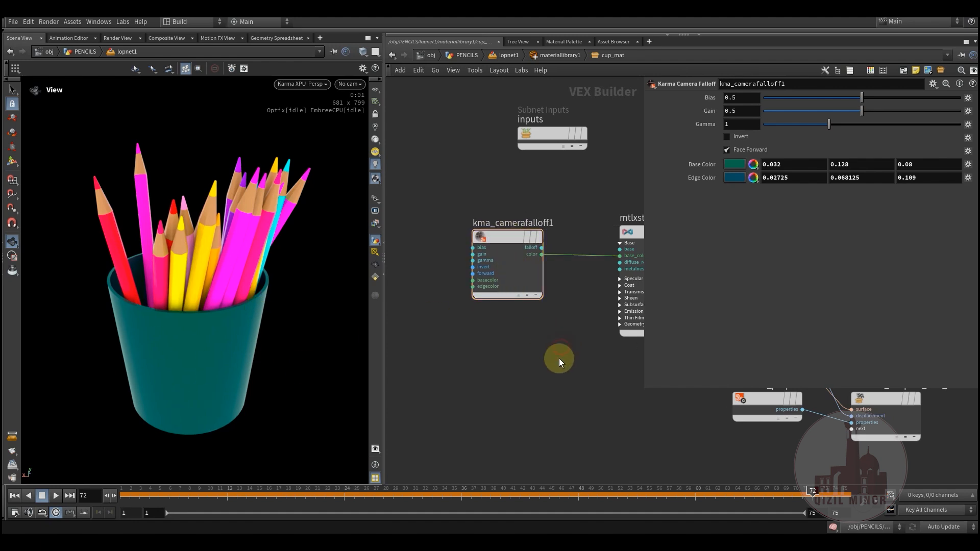
middle_click_drag(560, 358, 546, 382)
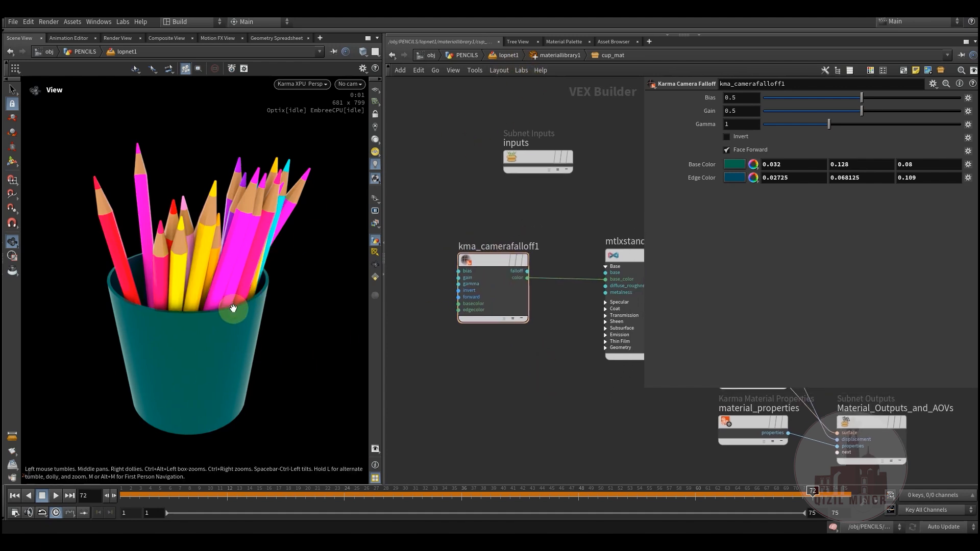
mouse_move(234, 309)
left_mouse_down()
mouse_move(251, 306)
mouse_move(171, 329)
mouse_move(164, 272)
left_mouse_up()
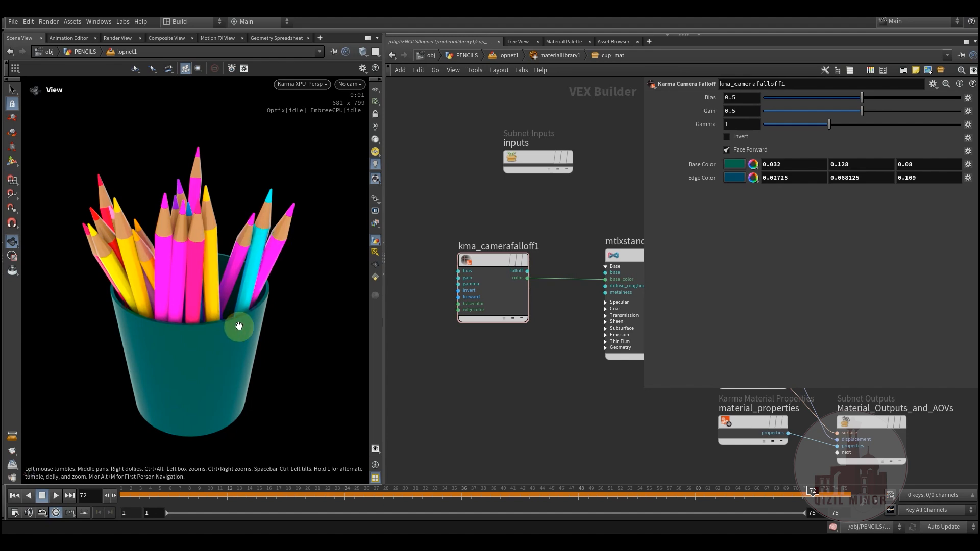
mouse_move(198, 348)
left_mouse_down()
mouse_move(262, 342)
mouse_move(229, 339)
mouse_move(208, 361)
left_mouse_up()
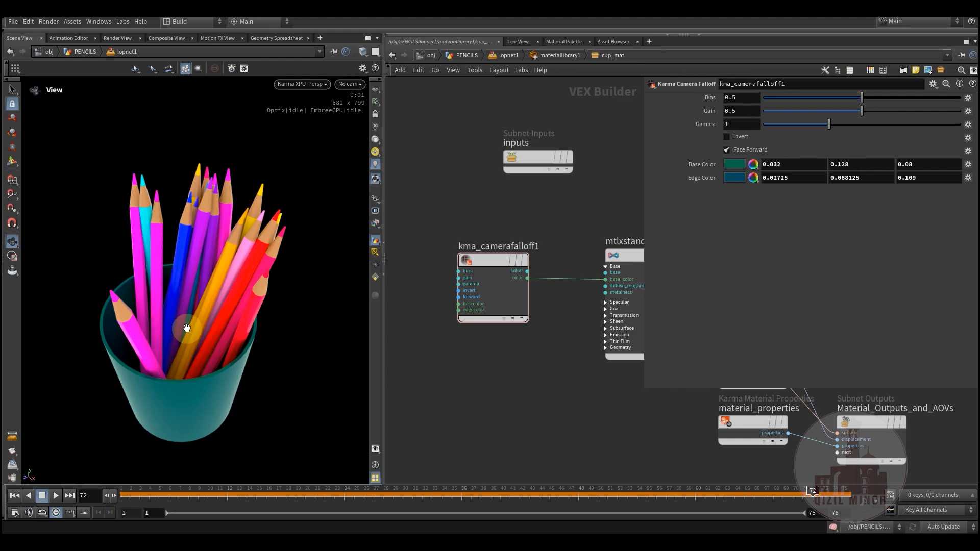
middle_click_drag(223, 358, 242, 340)
right_click_drag(187, 324, 242, 323)
middle_click_drag(242, 323, 229, 347)
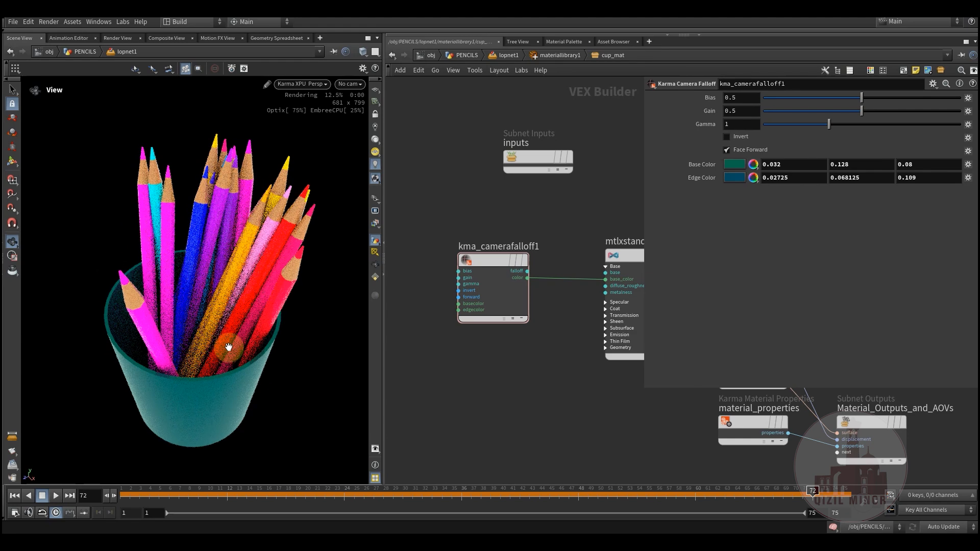
mouse_move(242, 369)
left_mouse_down()
mouse_move(263, 341)
mouse_move(256, 313)
left_mouse_up()
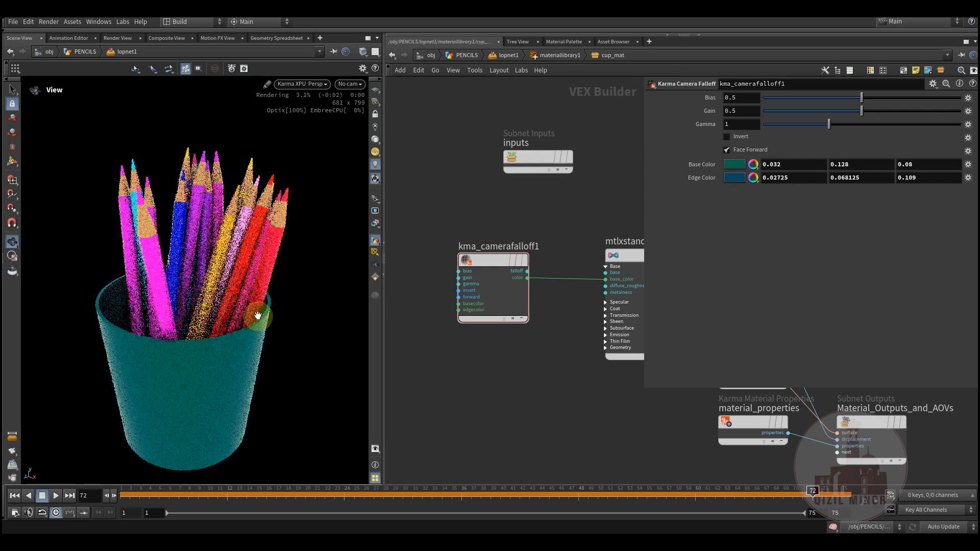
Return to lopnet1 and examine the material assignments in materiallibrary1 together with the rendered cup and pencils.
left_click(504, 60)
middle_click_drag(564, 317, 565, 235)
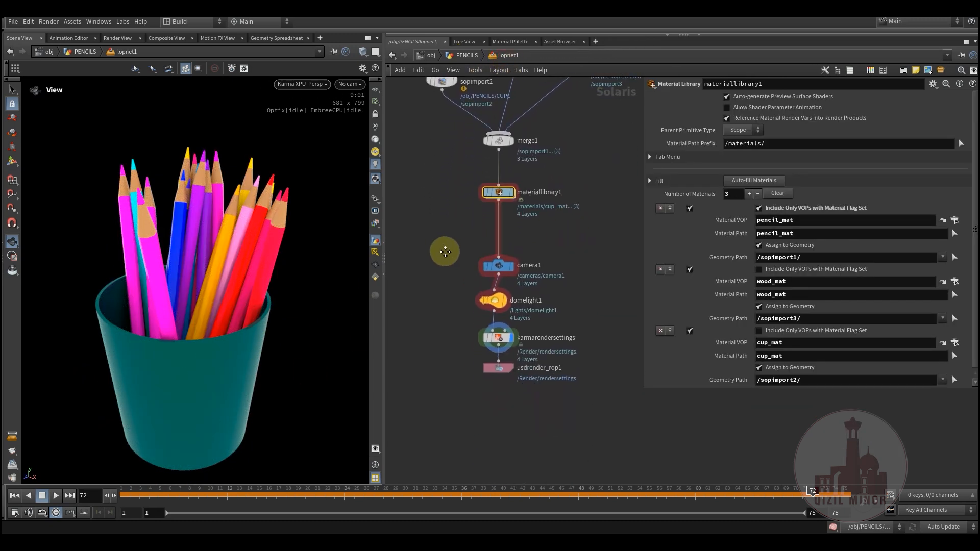
middle_click_drag(446, 251, 459, 306)
mouse_move(184, 335)
left_mouse_down()
mouse_move(184, 313)
mouse_move(207, 317)
mouse_move(221, 289)
mouse_move(226, 338)
left_mouse_up()
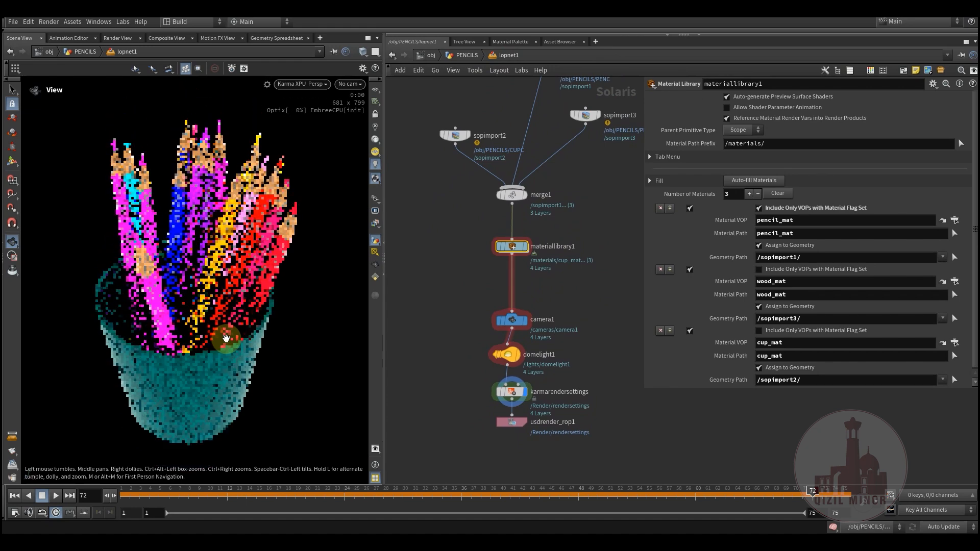
middle_click_drag(248, 332, 249, 328)
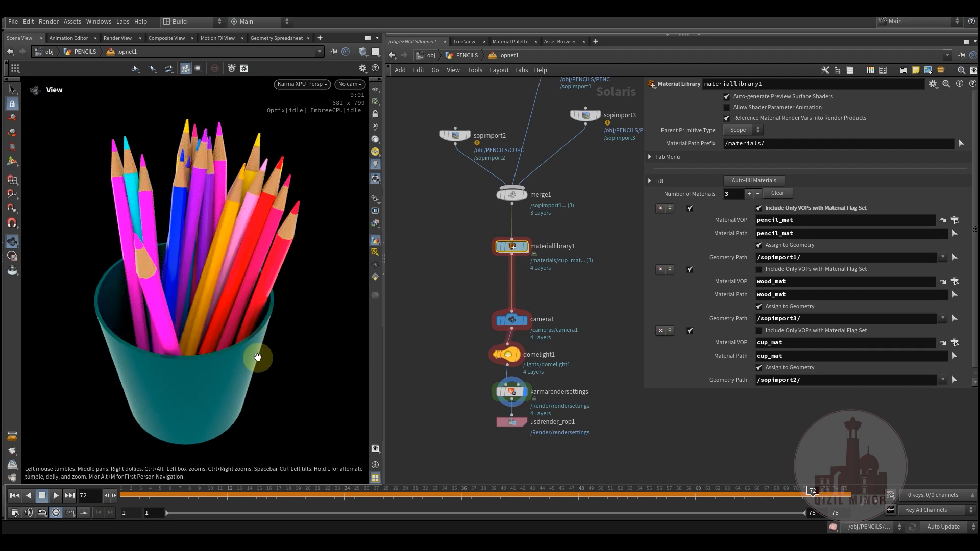
mouse_move(202, 317)
left_mouse_down()
mouse_move(179, 315)
mouse_move(184, 290)
mouse_move(202, 371)
left_mouse_up()
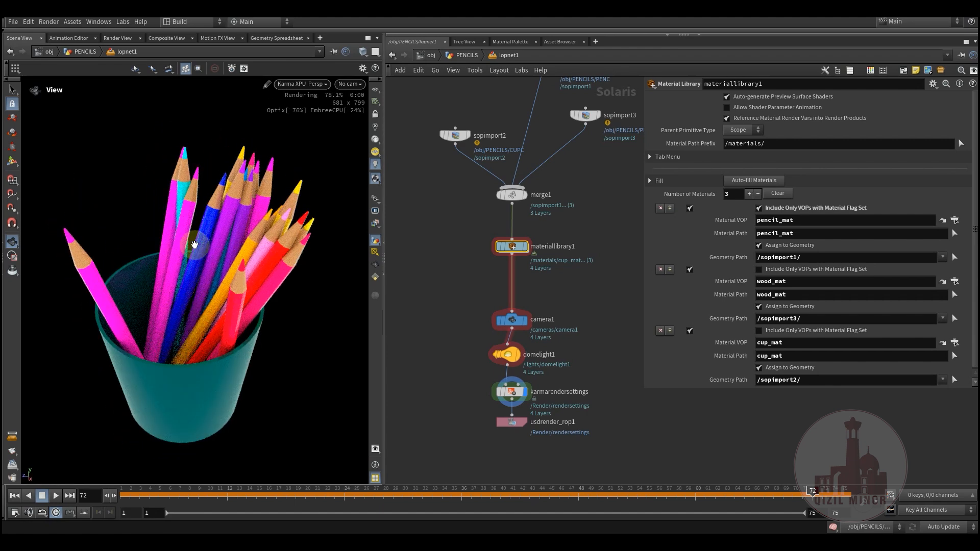
left_click_drag(185, 383, 220, 370)
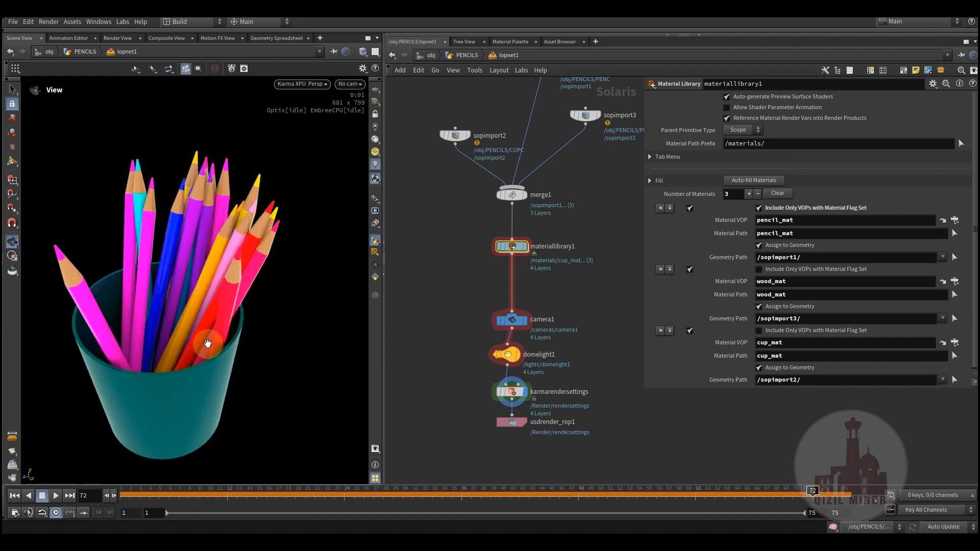